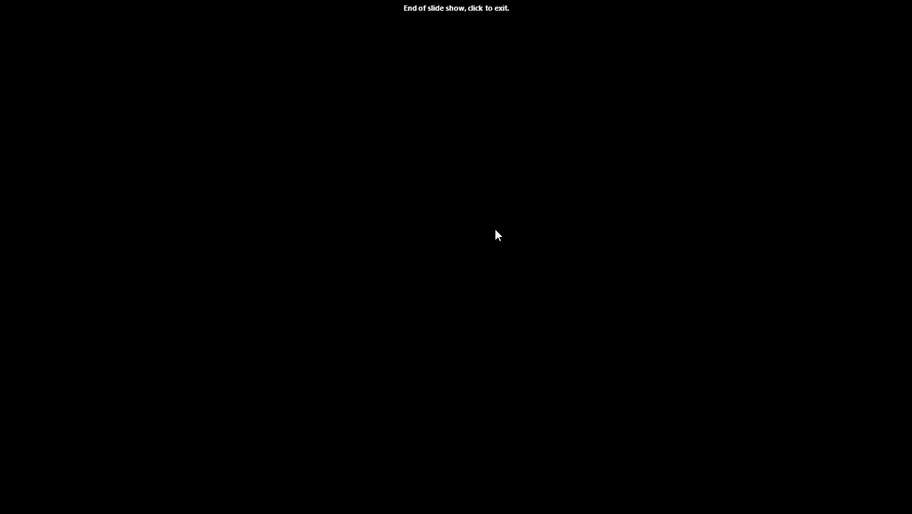
End the slide show and switch to RHMS.xlsx, selecting the COMPANY DESC header cell.
click(497, 236)
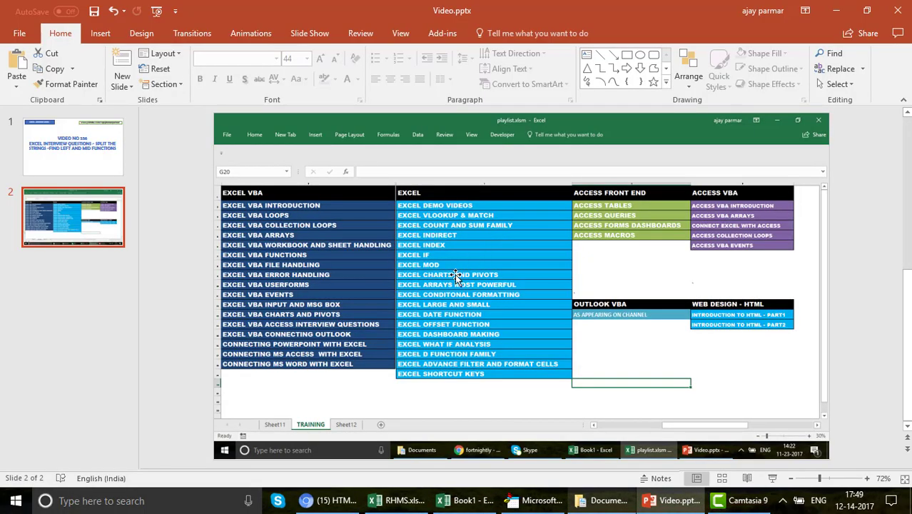
click(400, 500)
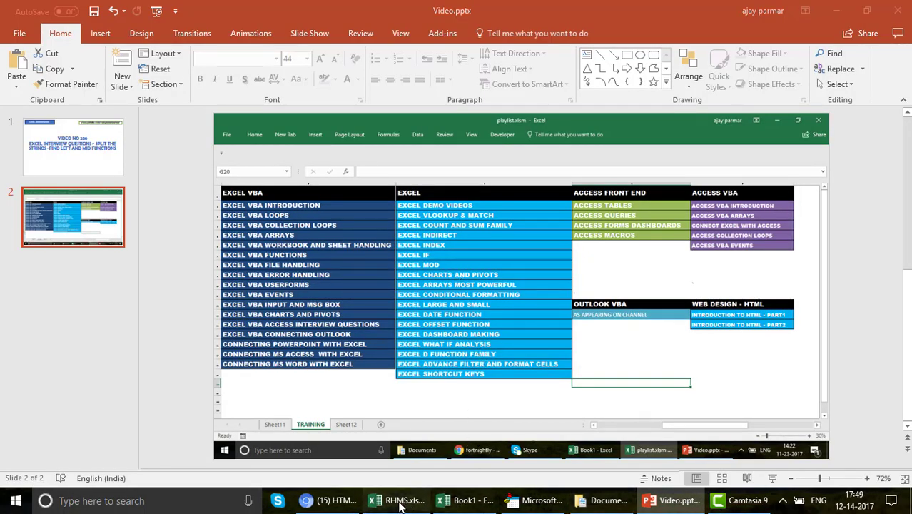
click(372, 199)
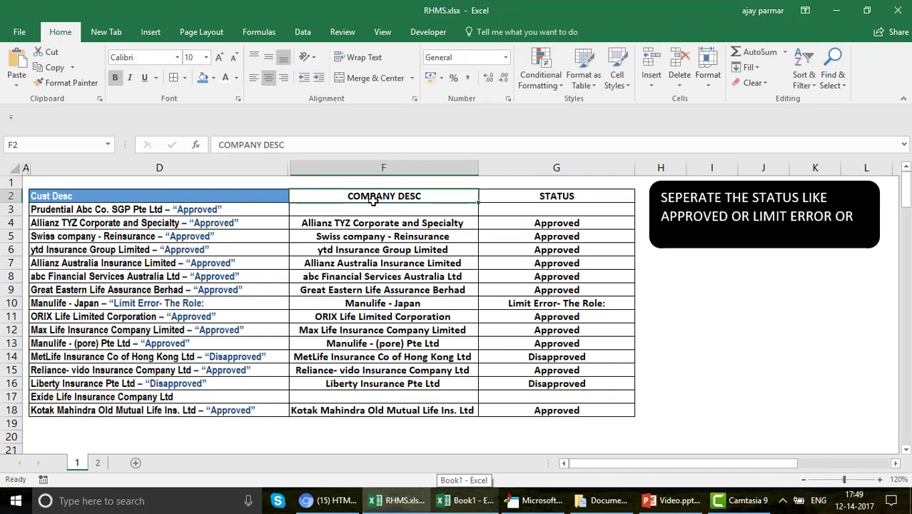
click(226, 194)
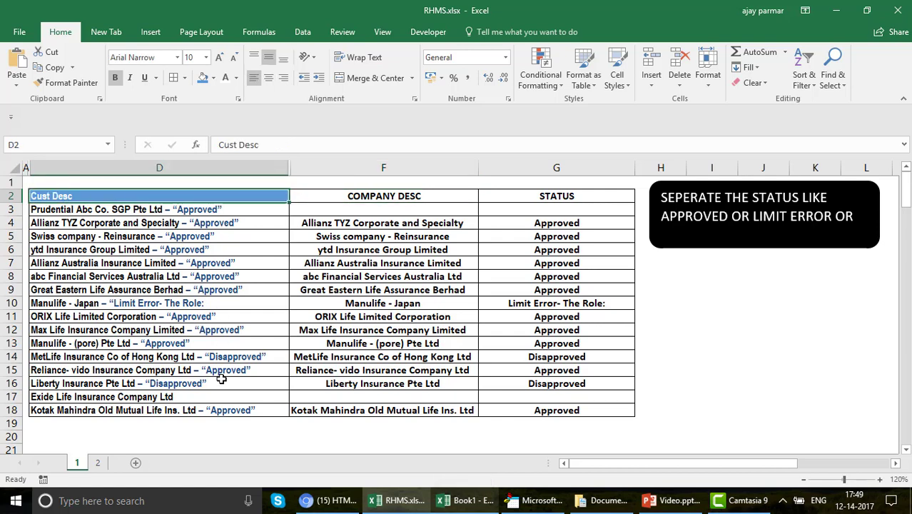
shift+click(222, 410)
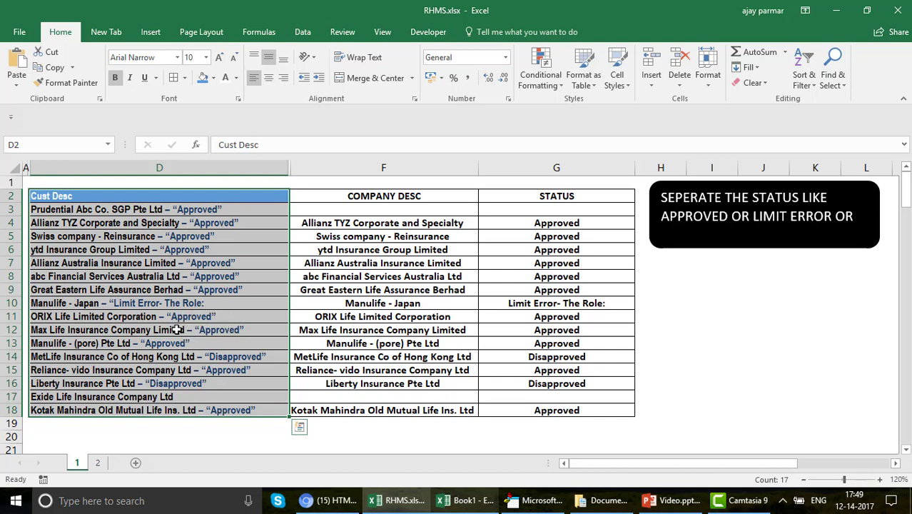
click(153, 302)
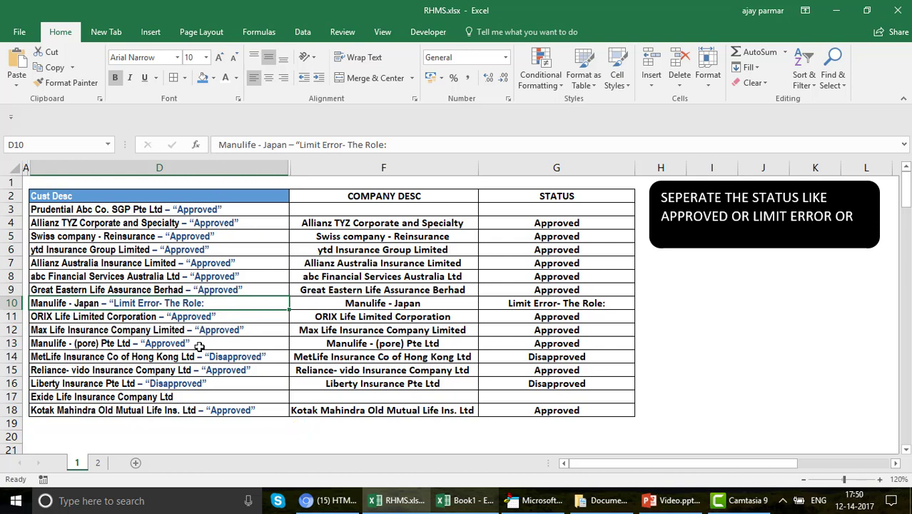
click(368, 211)
click(405, 169)
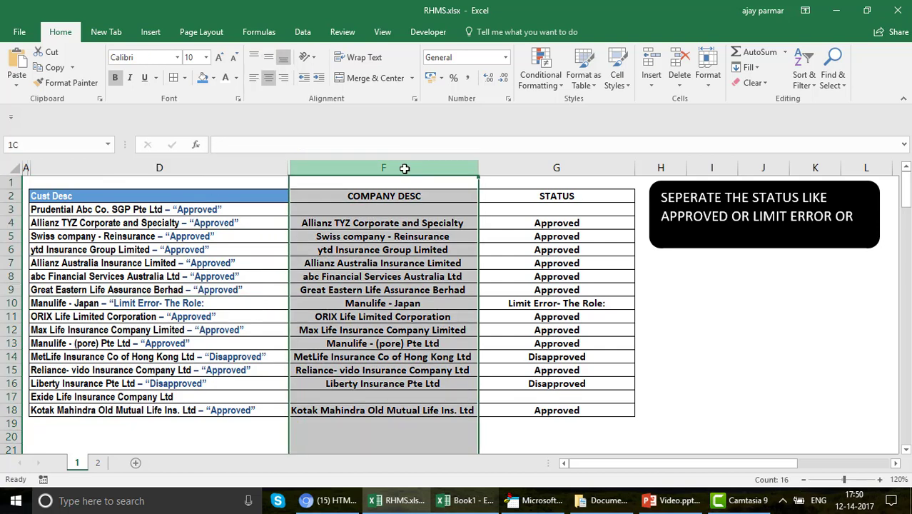
click(537, 169)
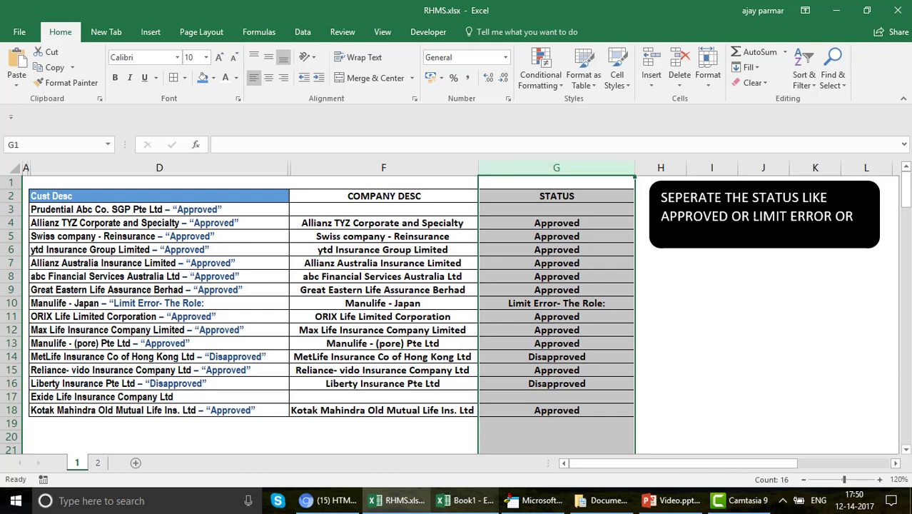
click(784, 236)
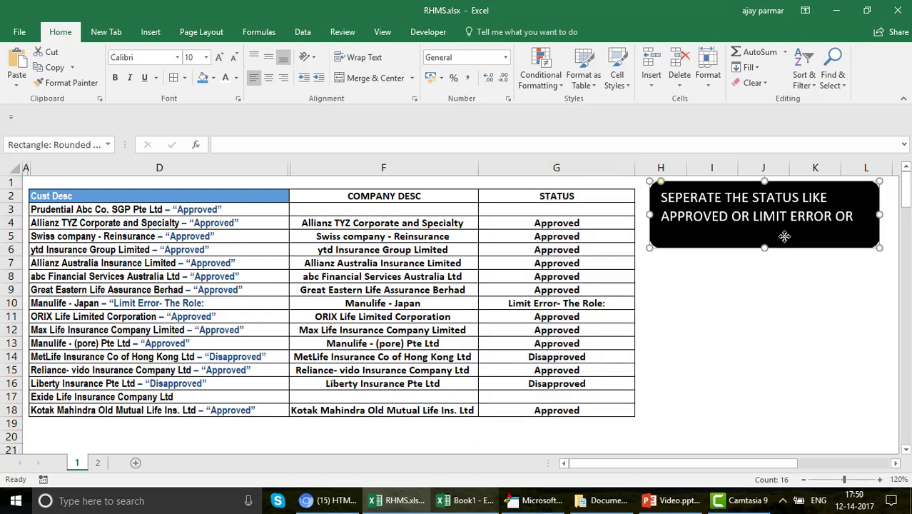
Stretch the black instruction box taller so all of its task text shows.
drag(764, 248, 769, 325)
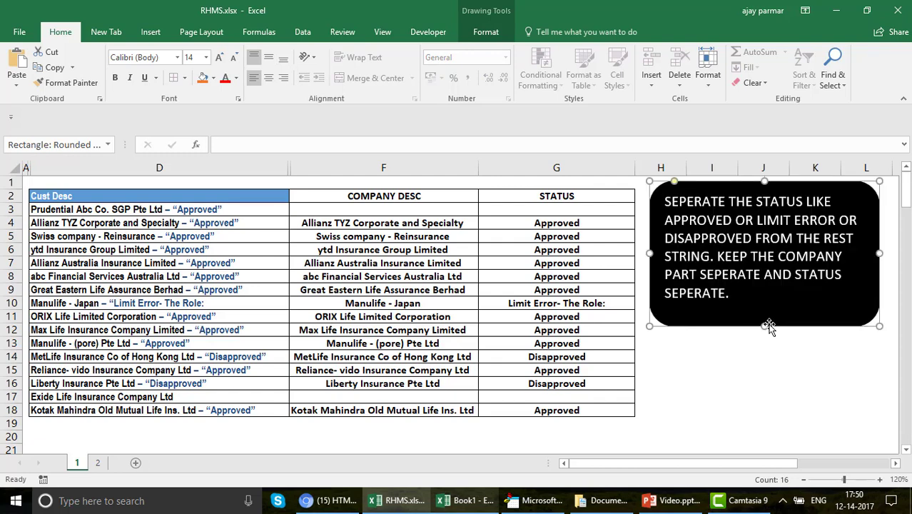
click(281, 211)
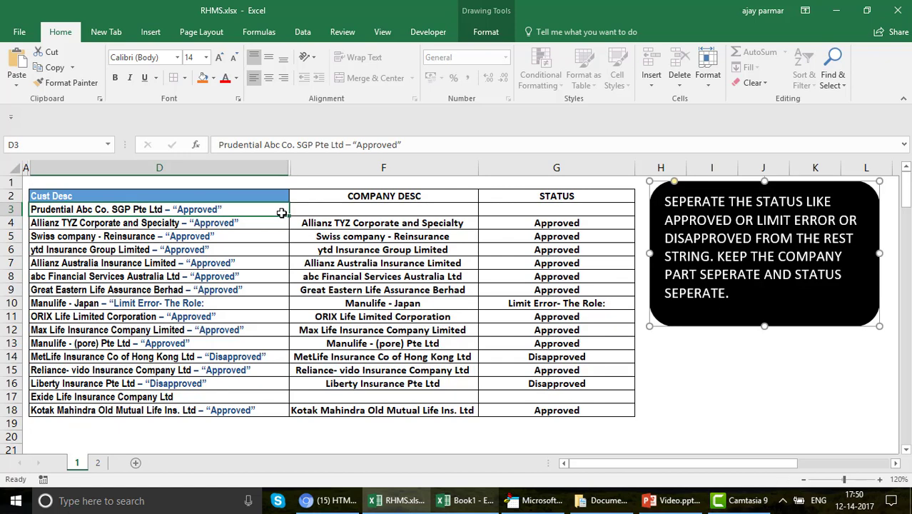
click(410, 193)
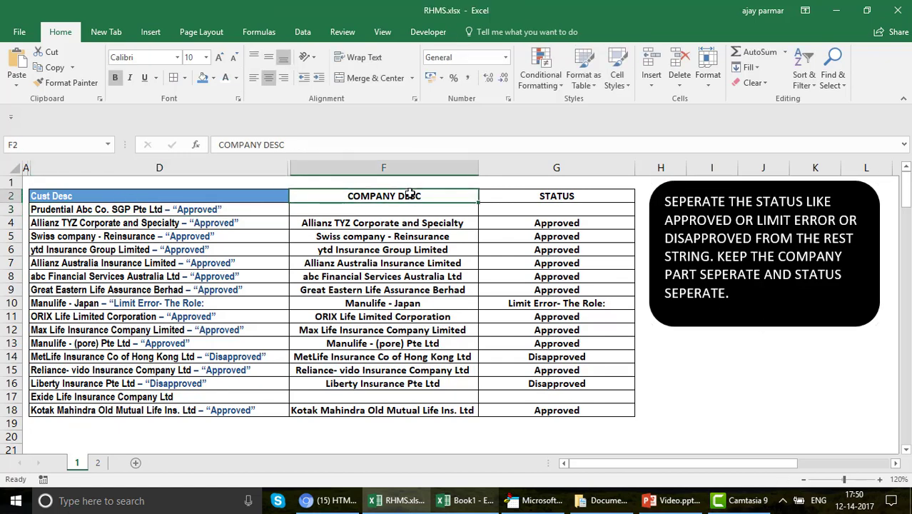
Paste the clipboard into F4, replacing its value with a folder path.
key(Down)
key(Down)
key(Right)
key(Left)
key(Up)
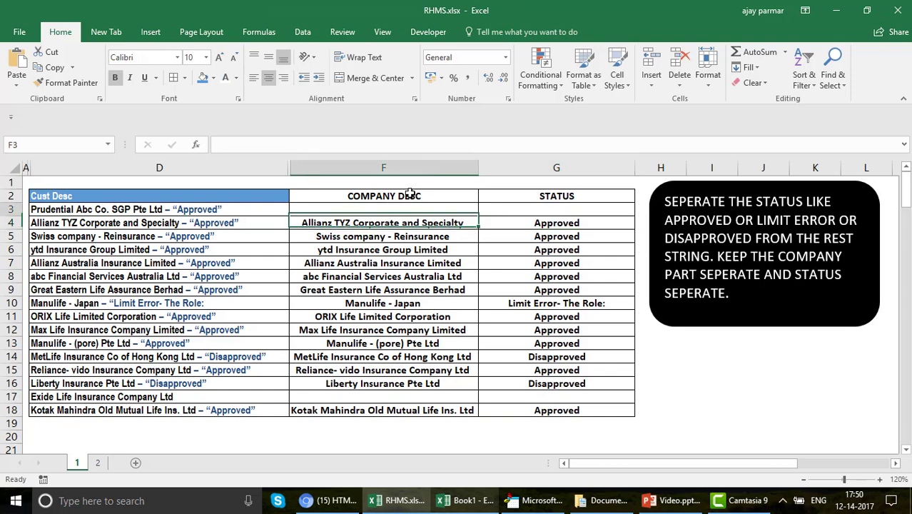
key(Down)
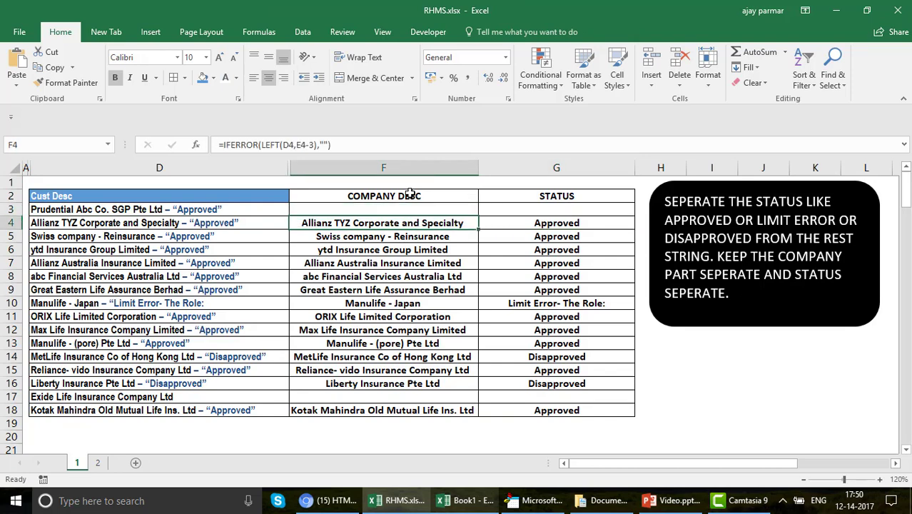
text(C:\Users\acer\AppData\Local\Temp\)
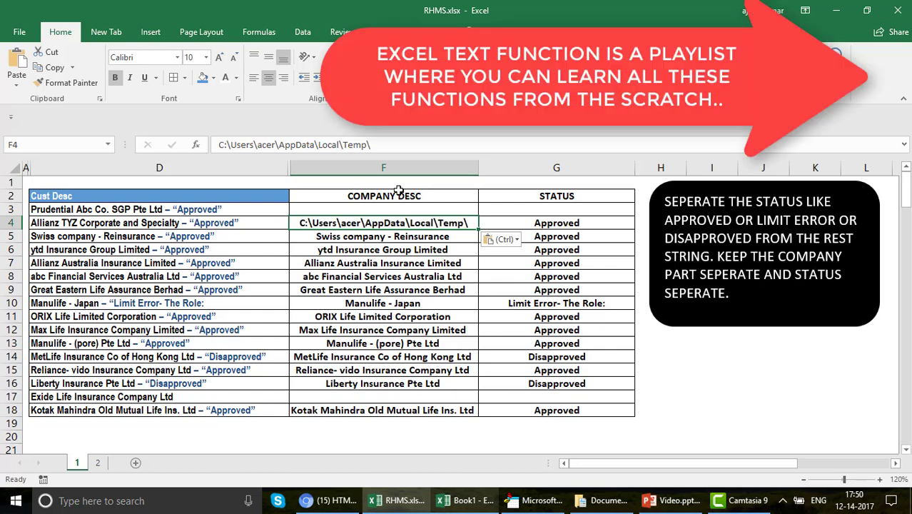
click(399, 191)
click(399, 222)
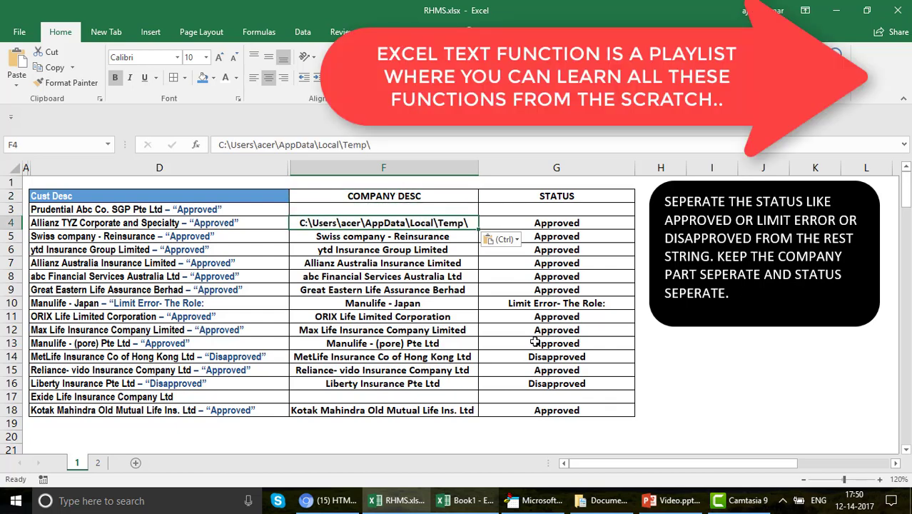
Delete the company and status results in F4:G18, then select D3.
shift+click(571, 411)
key(Delete)
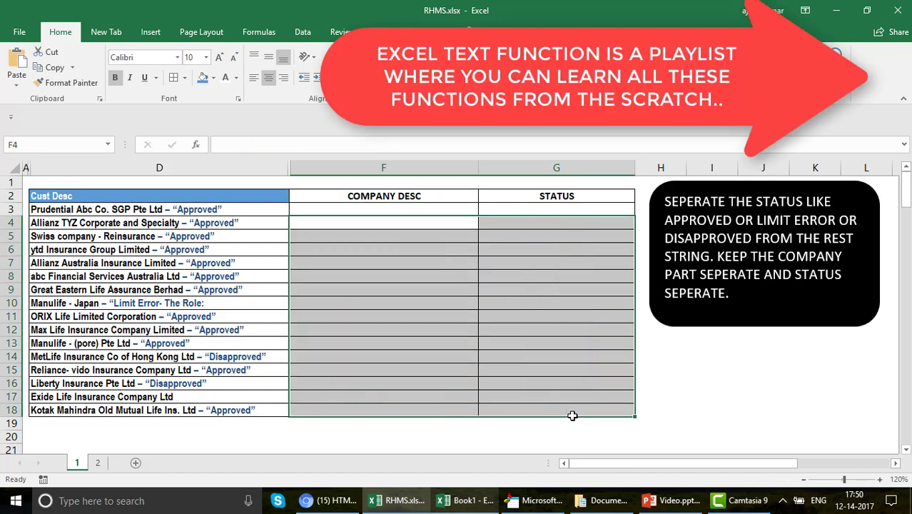
click(350, 258)
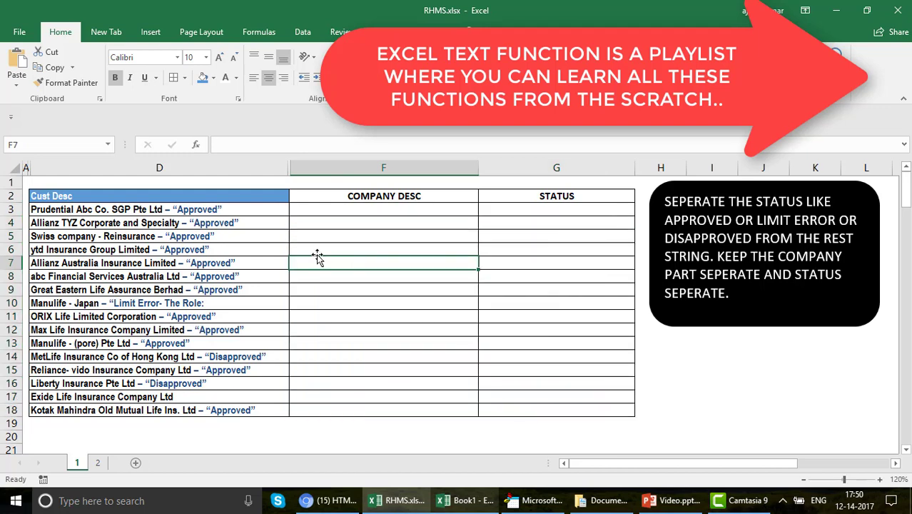
click(226, 209)
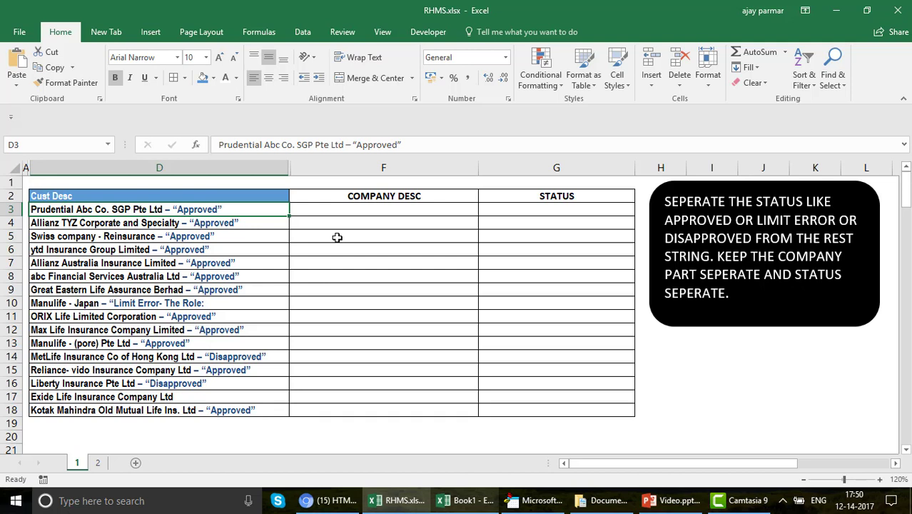
click(318, 208)
click(231, 211)
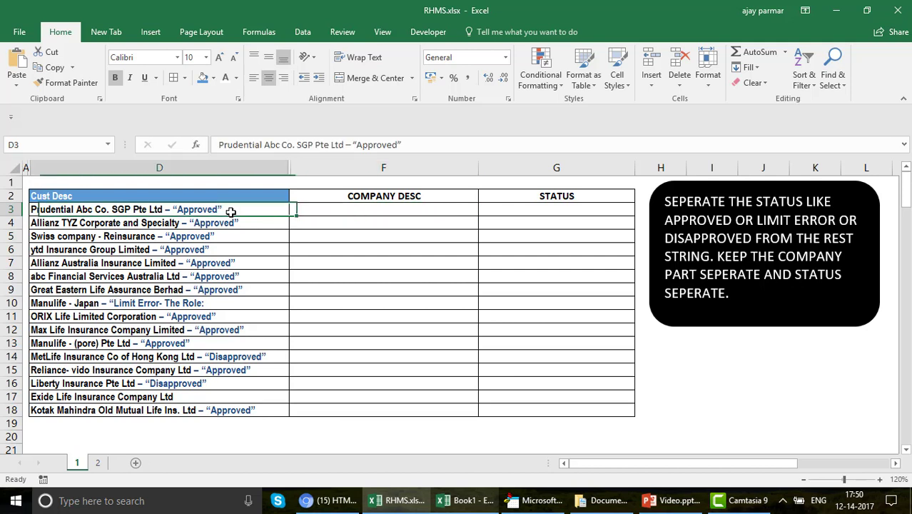
click(345, 146)
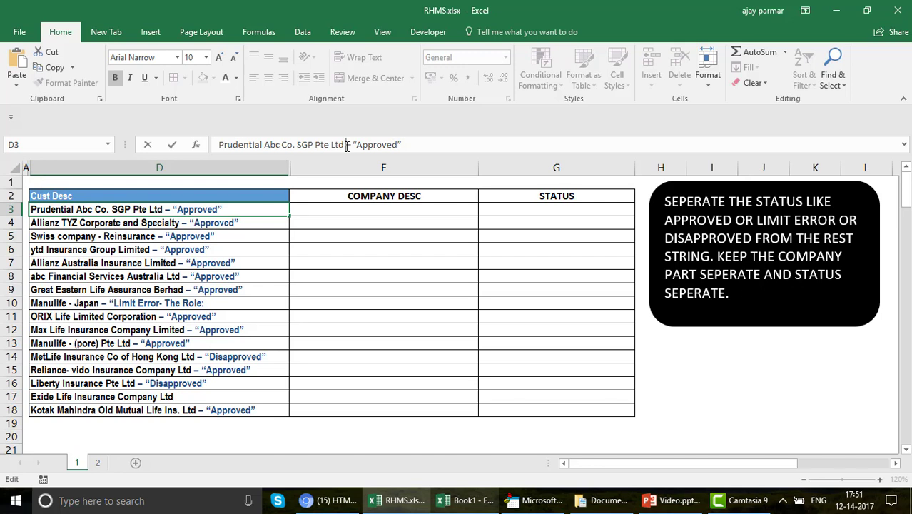
key(shift+Left)
key(shift+Left)
key(shift+Left)
key(shift+Left)
key(shift+Left)
key(shift+Left)
key(shift+Left)
key(shift+Left)
key(shift+Left)
key(shift+Left)
key(shift+Left)
key(shift+Left)
key(shift+Left)
key(shift+Left)
key(shift+Left)
key(shift+Left)
key(shift+Left)
key(shift+Left)
key(shift+Left)
key(shift+Left)
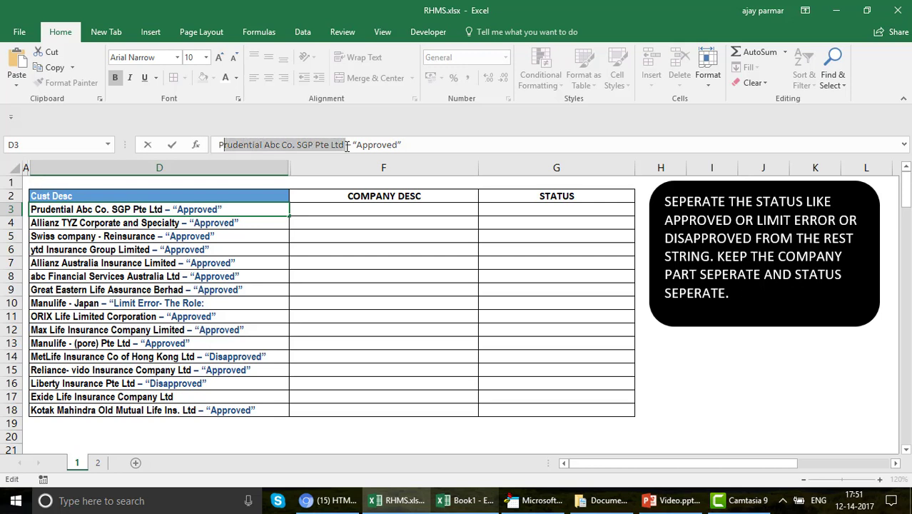
key(shift+Left)
key(Escape)
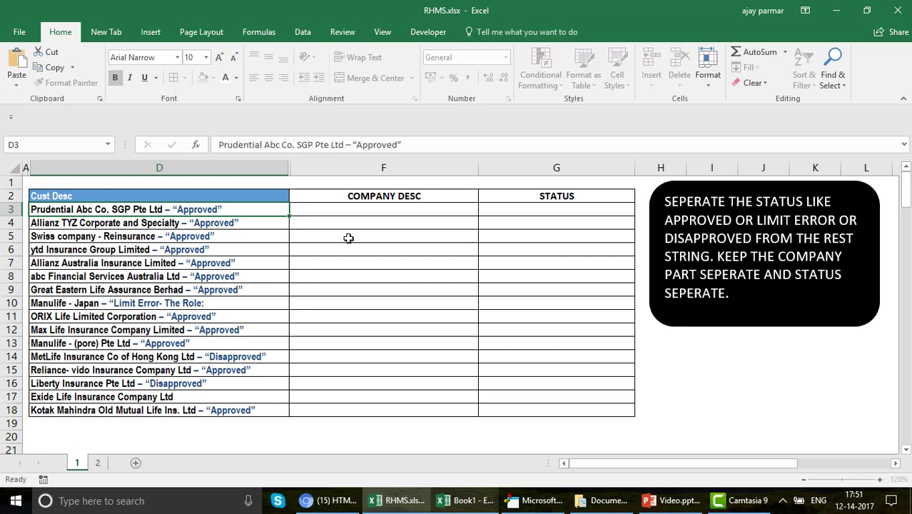
click(224, 263)
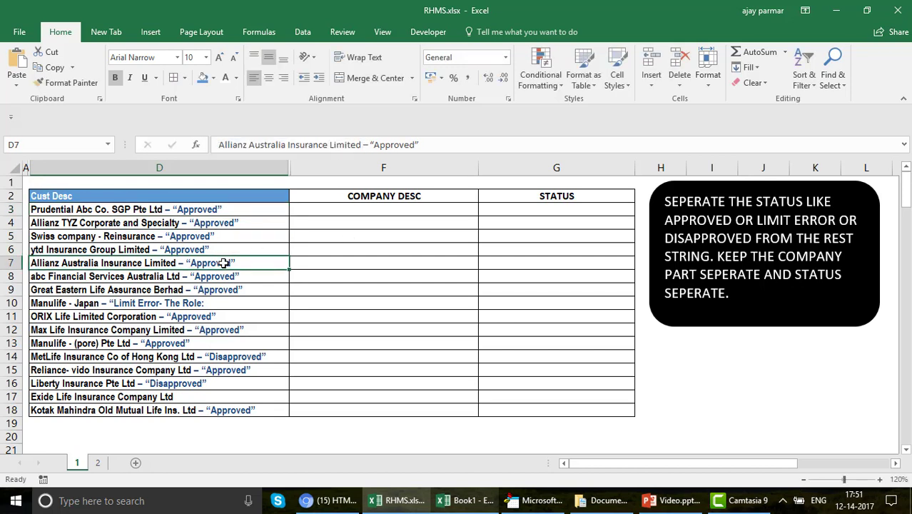
click(162, 312)
click(186, 303)
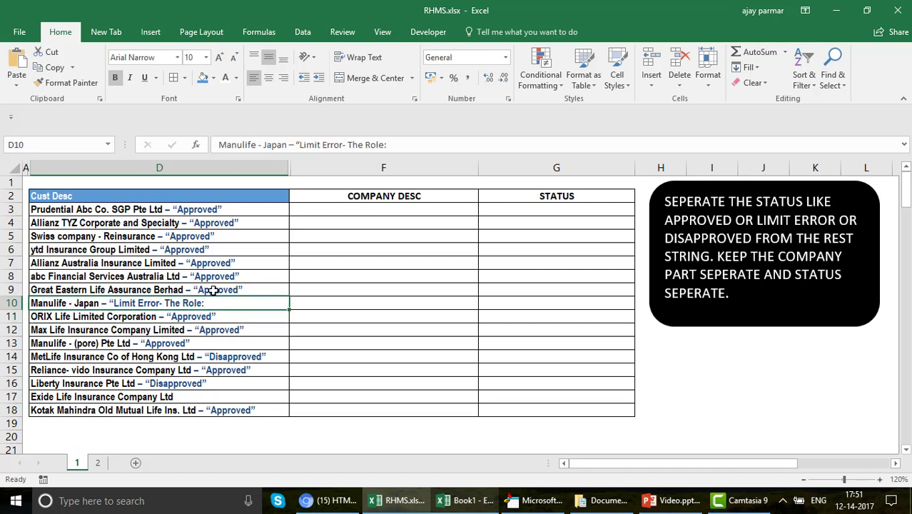
click(184, 343)
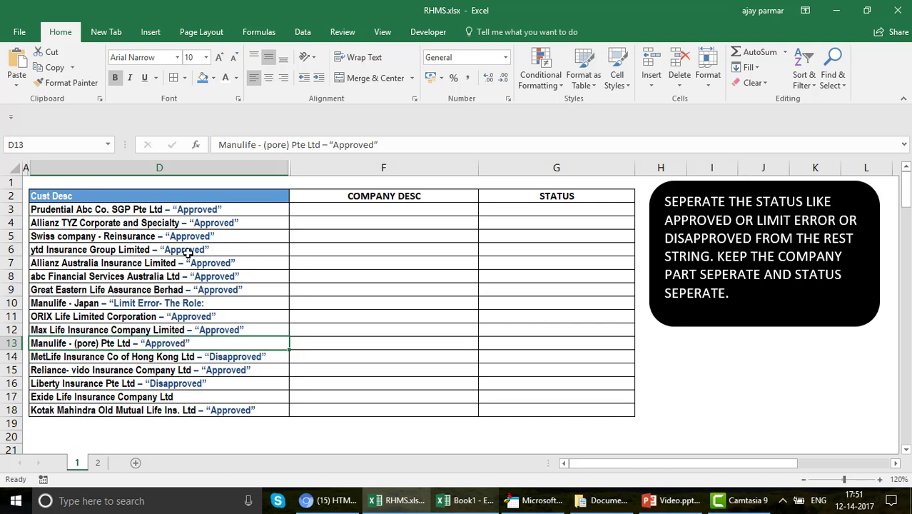
click(174, 223)
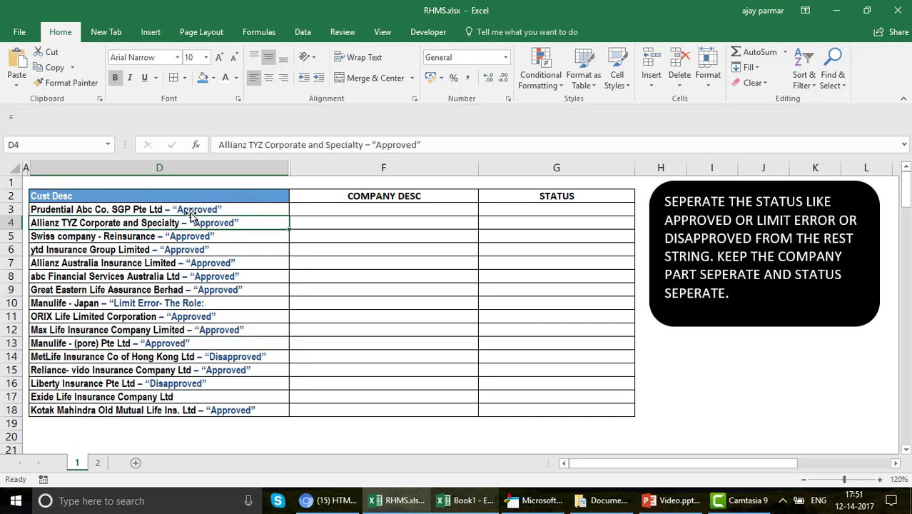
click(189, 209)
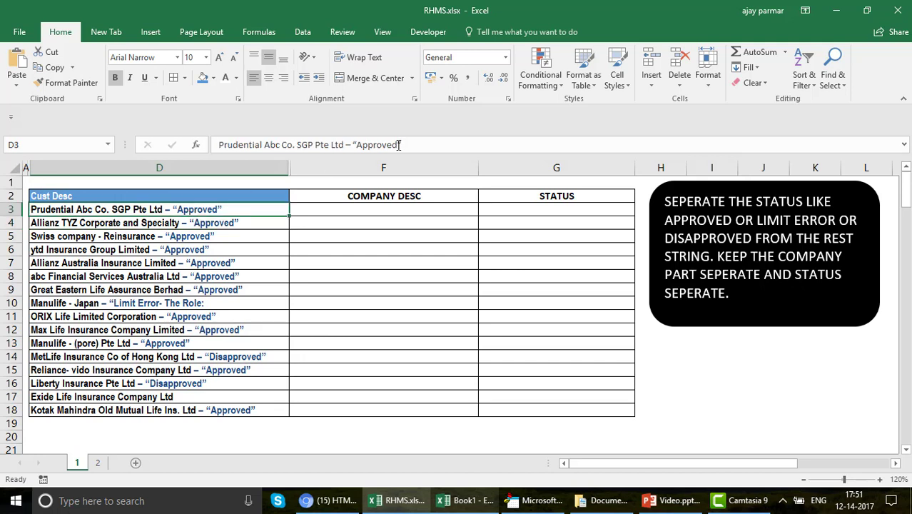
click(346, 145)
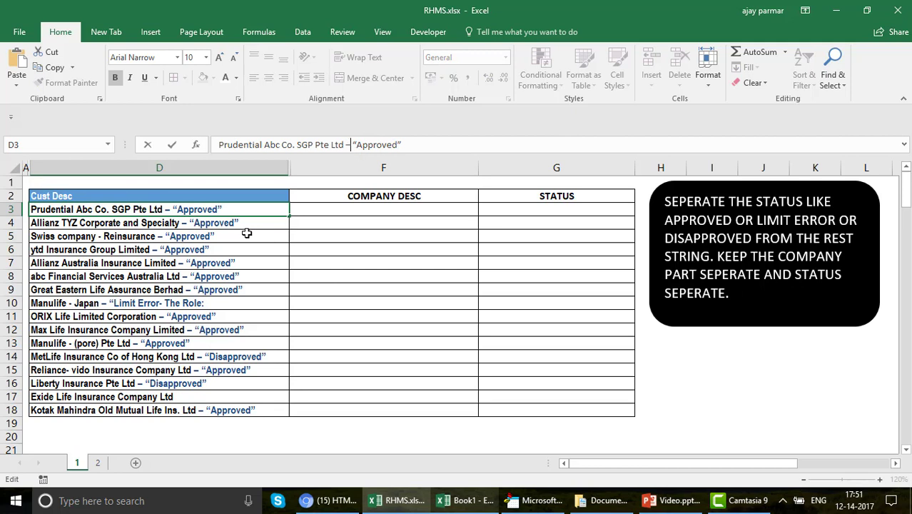
click(362, 223)
click(358, 208)
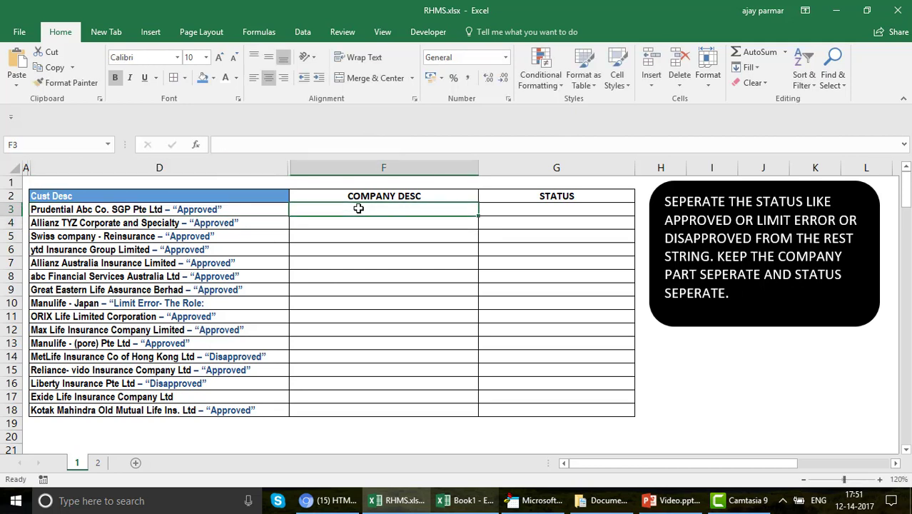
Enter =FIND("-",D3,1) in F3 to locate a hyphen in D3.
text(=FIND()
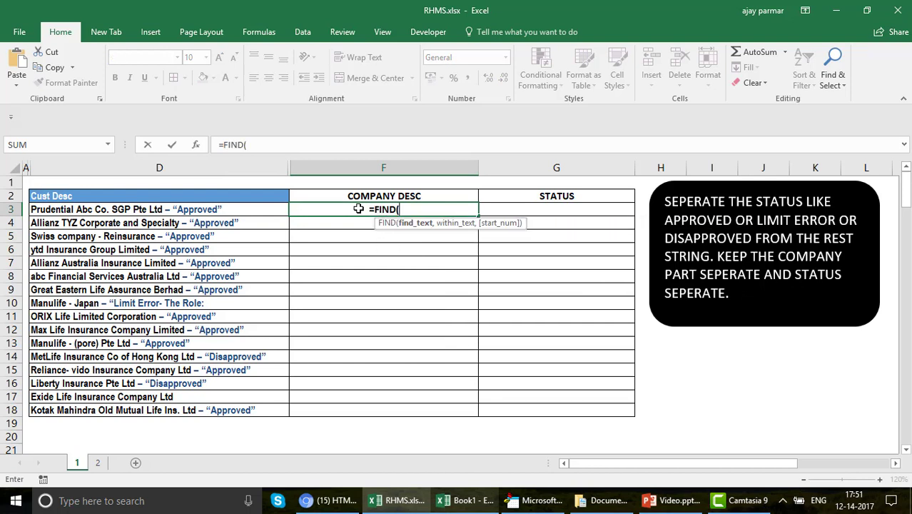
text("-",)
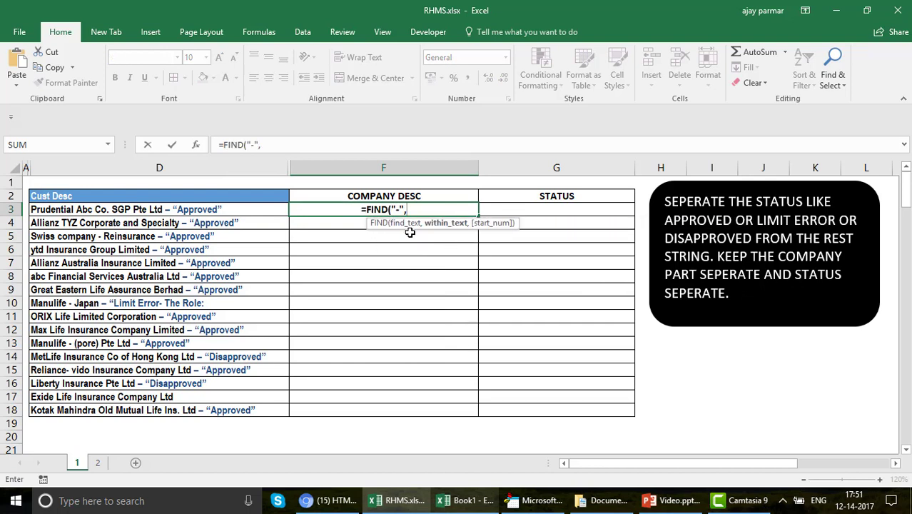
click(234, 208)
text(,1))
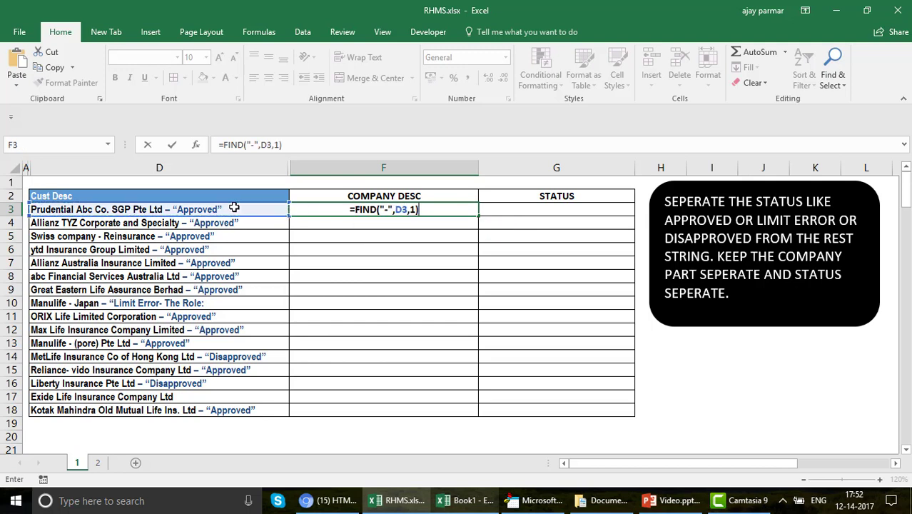
key(Return)
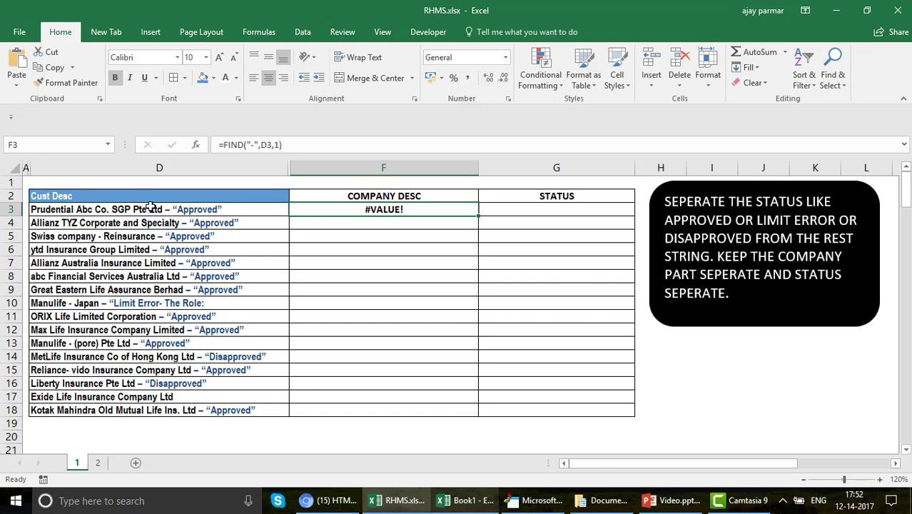
Look up the dash in Insert > Symbol, cancel, and keep F3 unchanged.
click(151, 32)
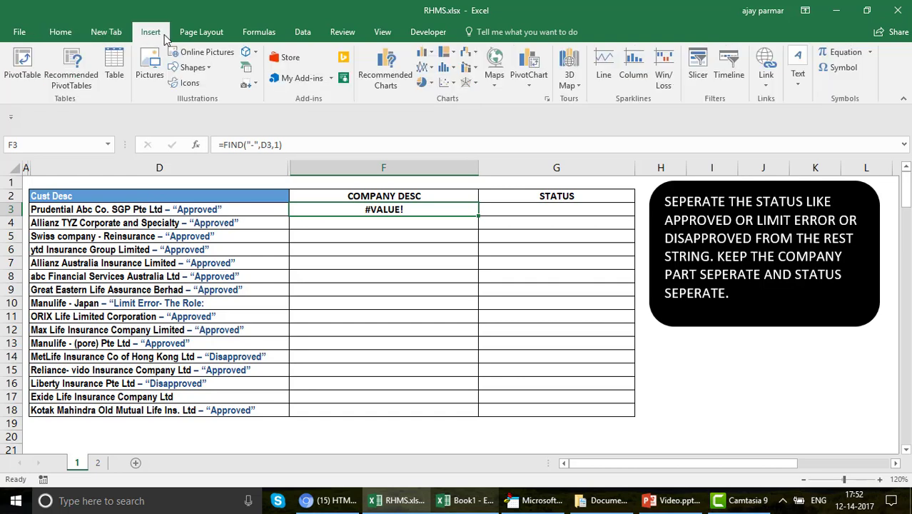
click(836, 71)
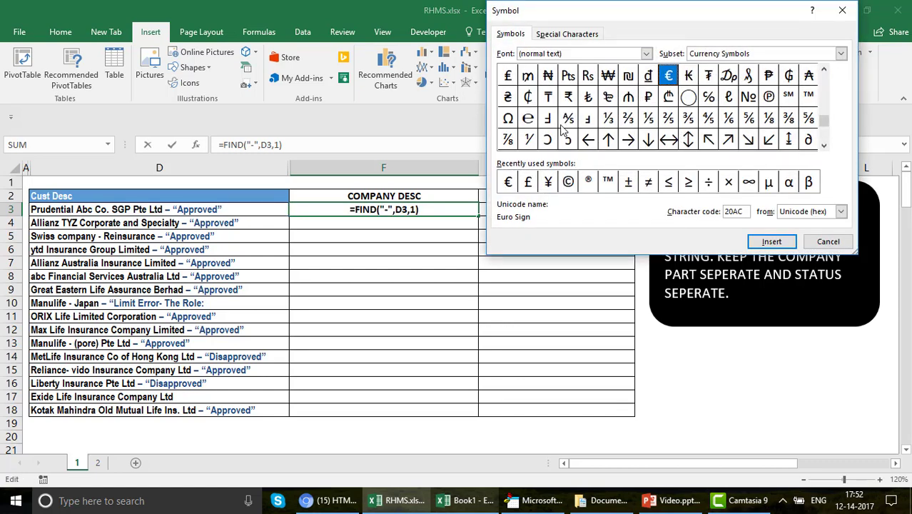
click(826, 243)
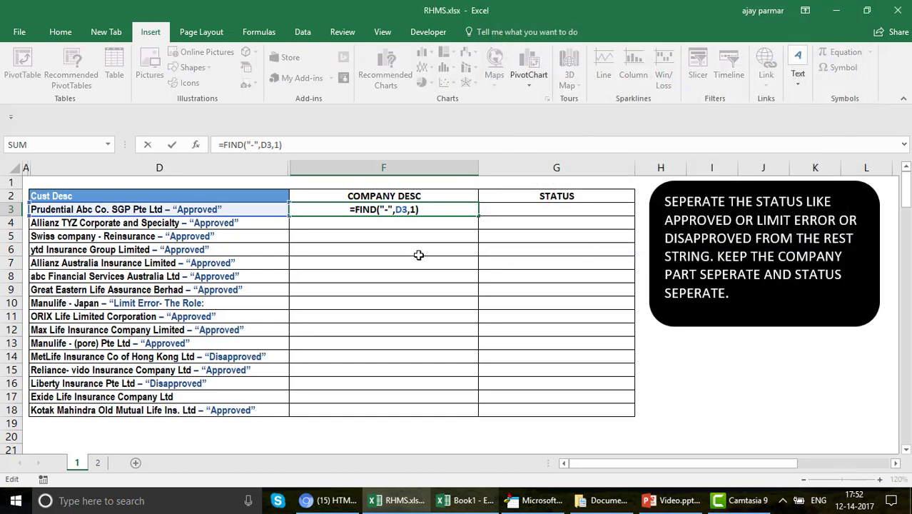
key(ctrl+Return)
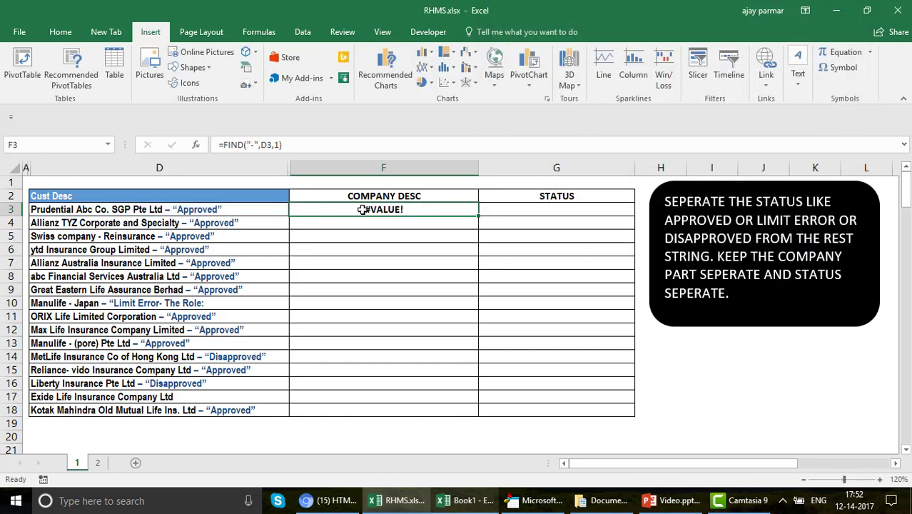
Inspect the dash after 'Ltd' in D3's text without changing it.
click(183, 209)
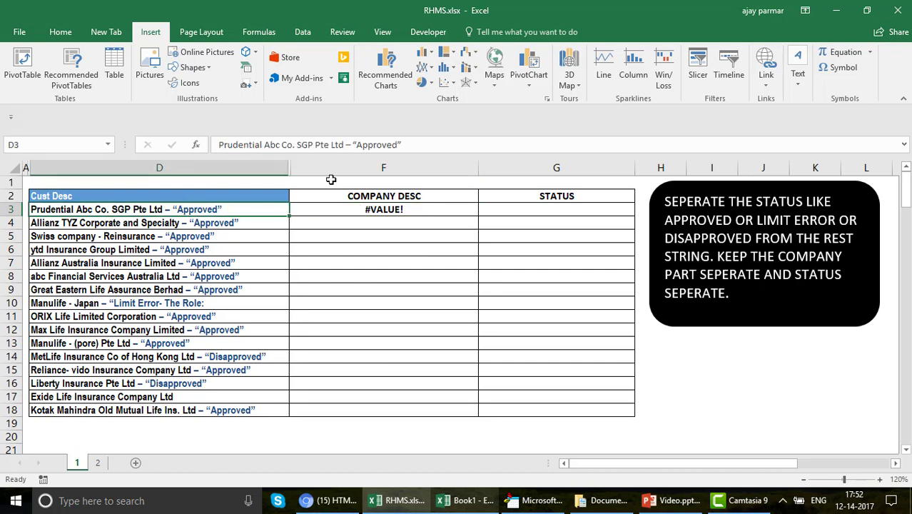
click(346, 150)
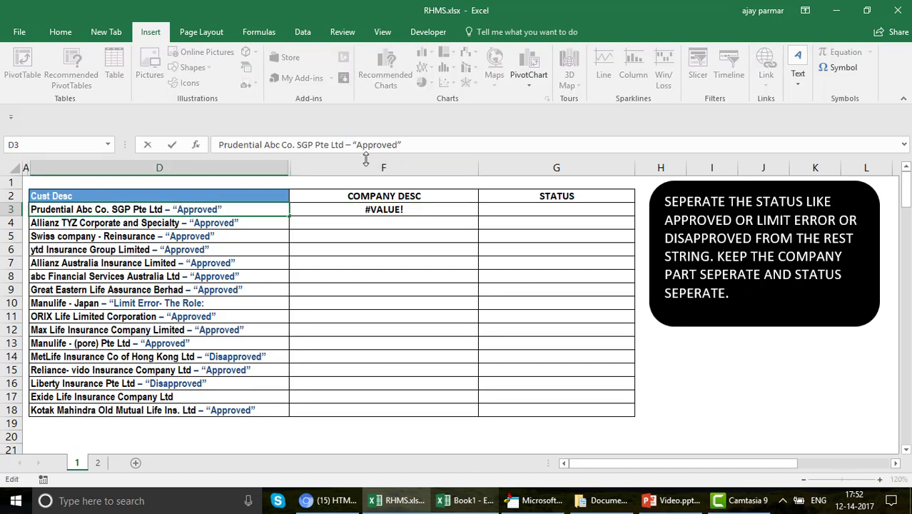
key(shift+Right)
click(370, 249)
Change F3's FIND search character from a hyphen to the en dash "–", returning 32.
click(384, 210)
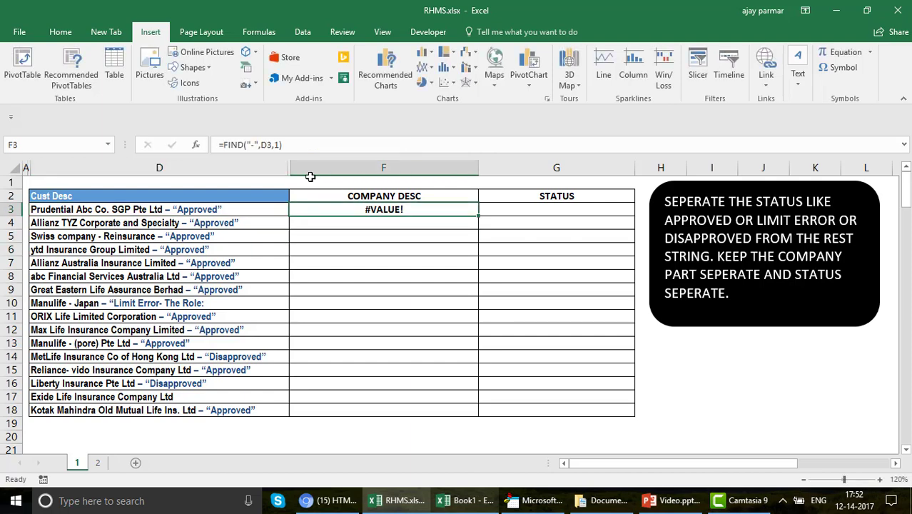
click(255, 145)
key(BackSpace)
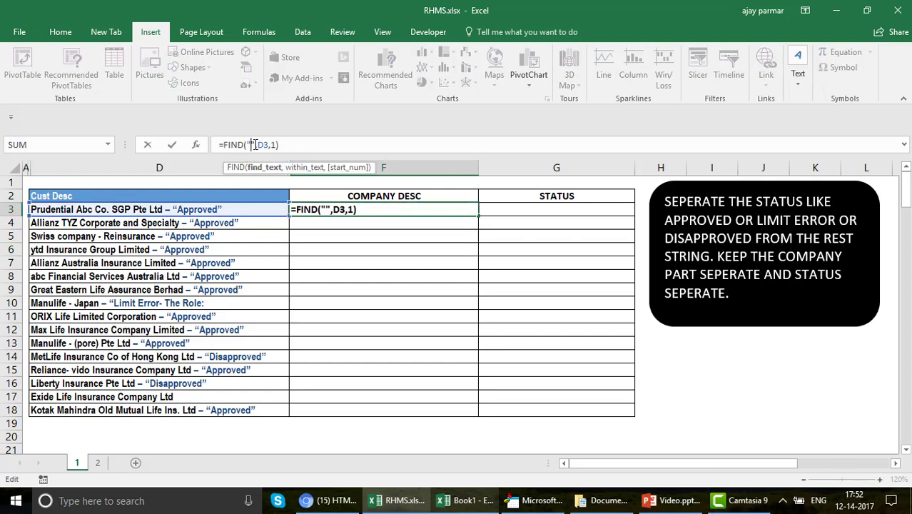
text(–)
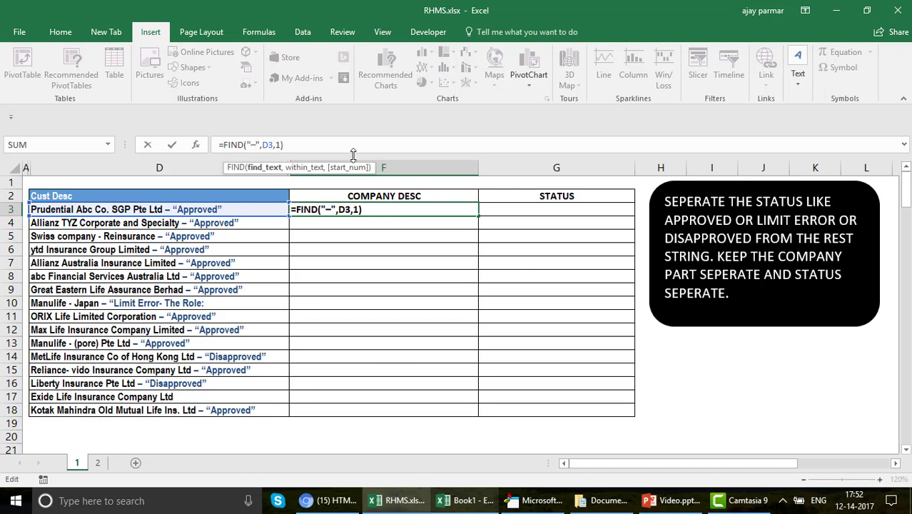
key(Return)
key(Up)
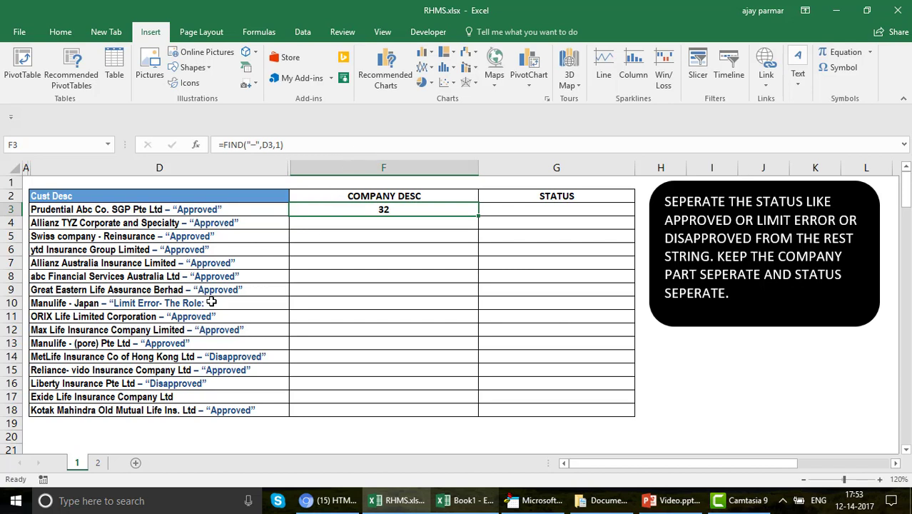
click(163, 344)
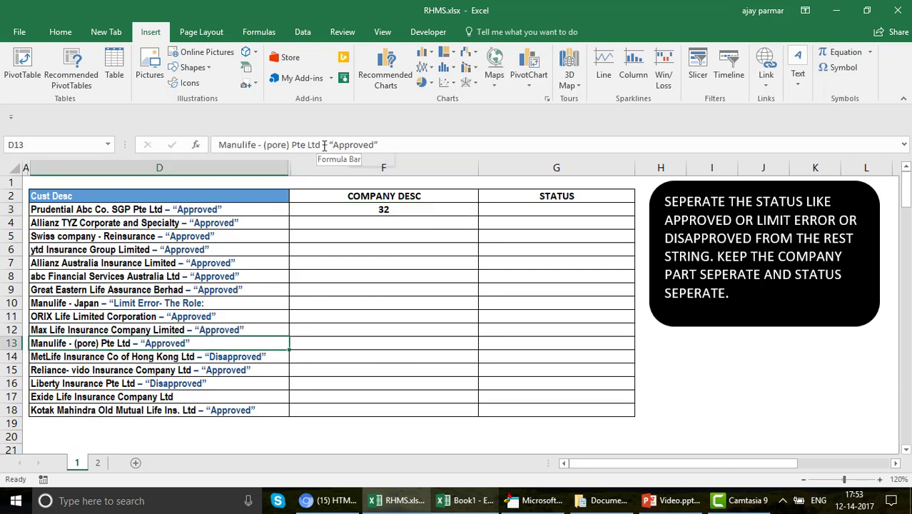
click(407, 213)
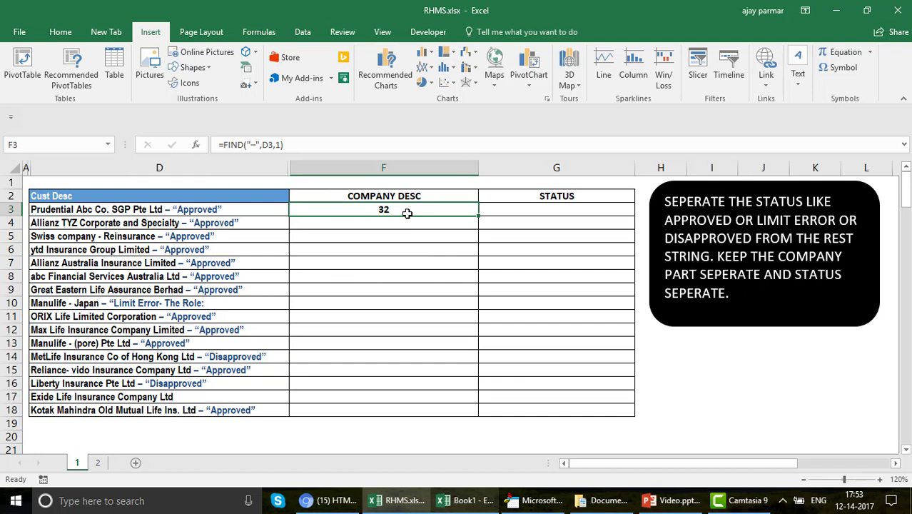
click(249, 208)
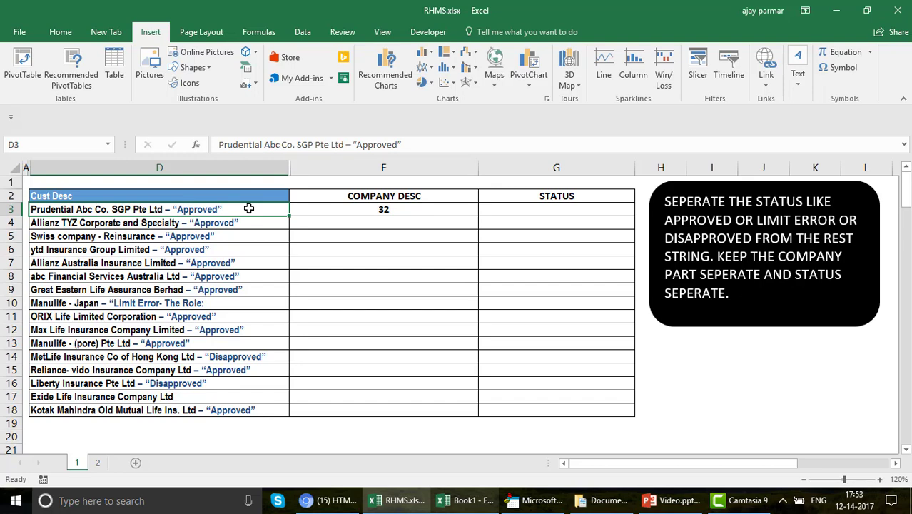
key(Down)
key(Down)
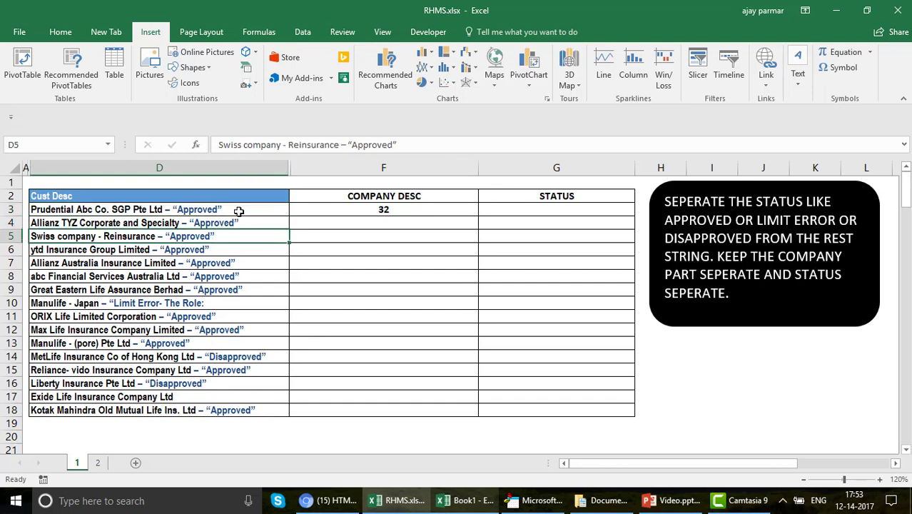
click(243, 208)
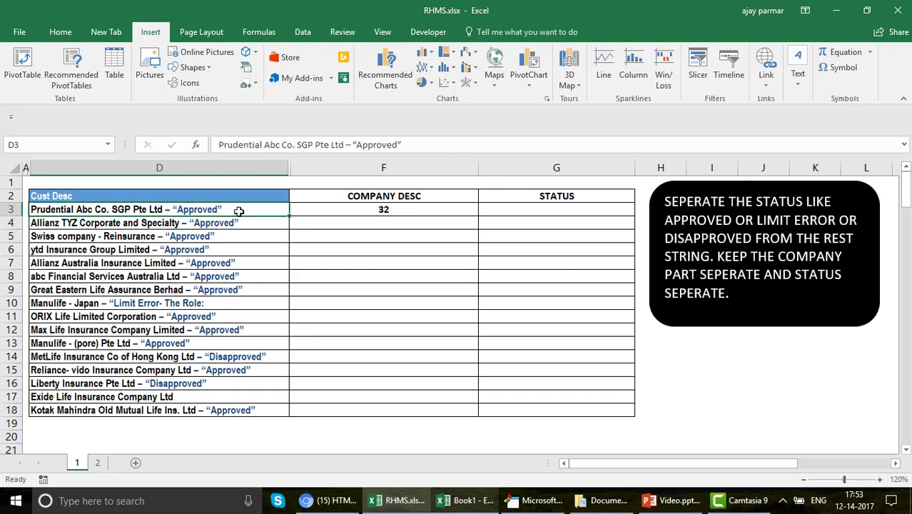
click(351, 144)
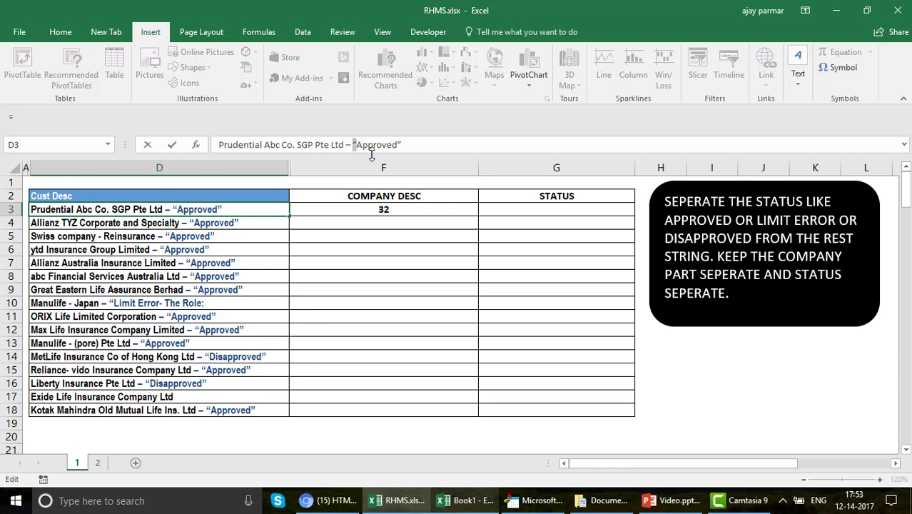
key(Return)
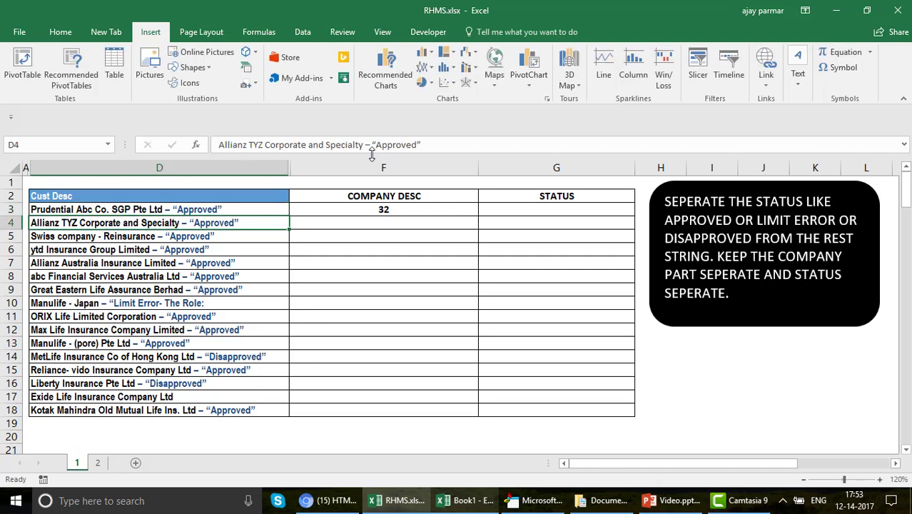
key(Up)
key(Right)
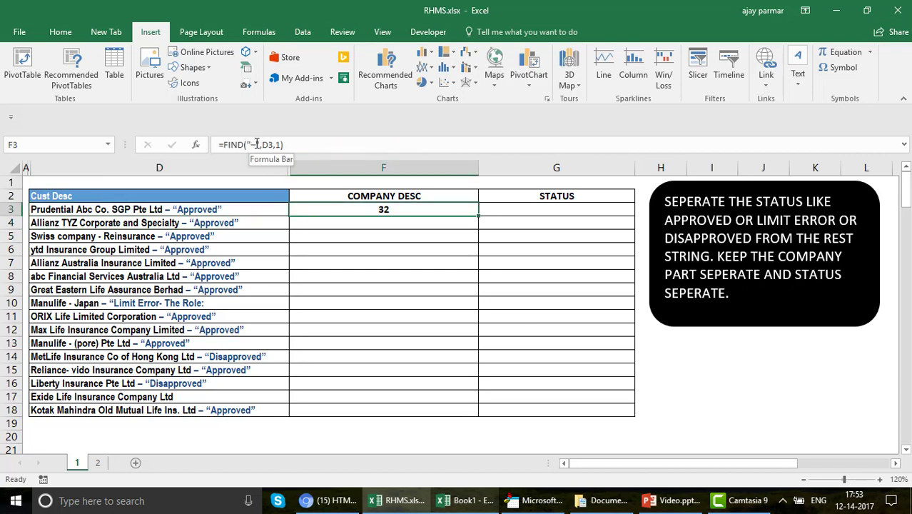
Change F3 to =FIND("“",D3,1), searching for the opening curly quote, returning 34.
click(255, 142)
key(BackSpace)
text(“)
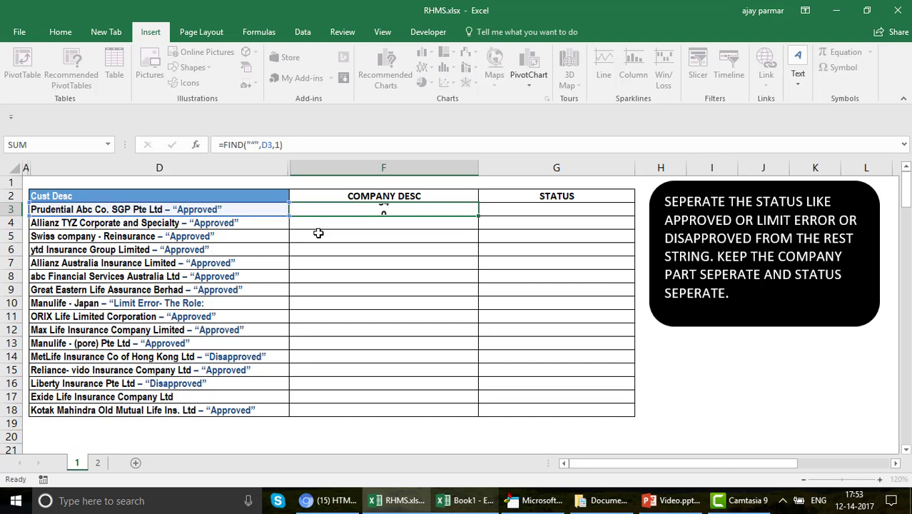
key(Return)
key(Up)
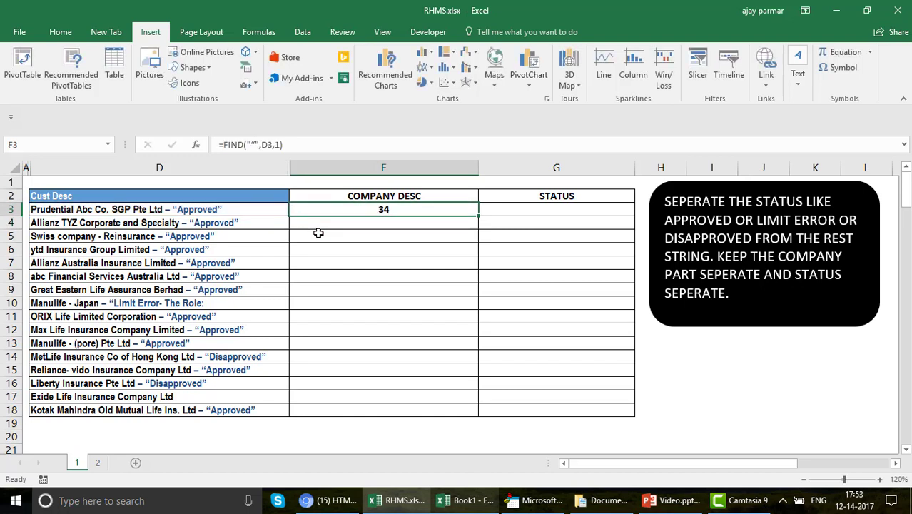
Inspect D3's text unchanged, then reselect the F3 formula.
click(214, 210)
click(405, 145)
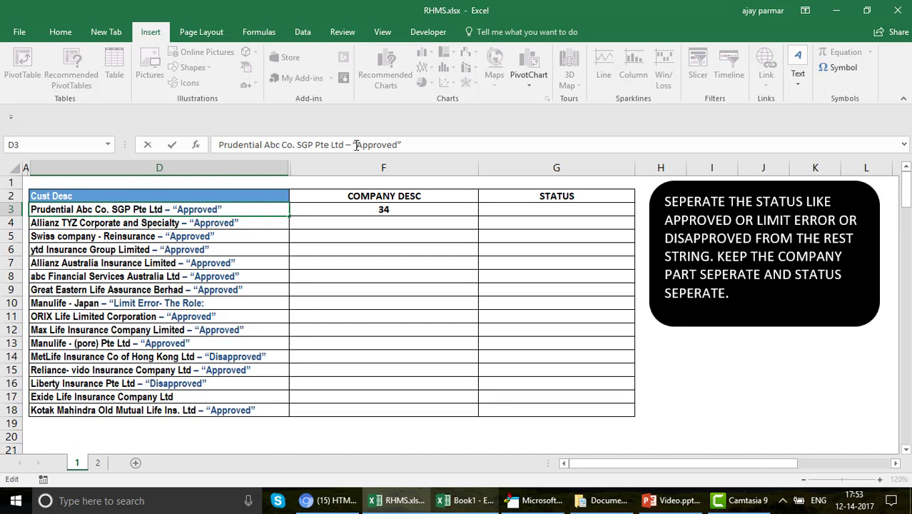
key(Return)
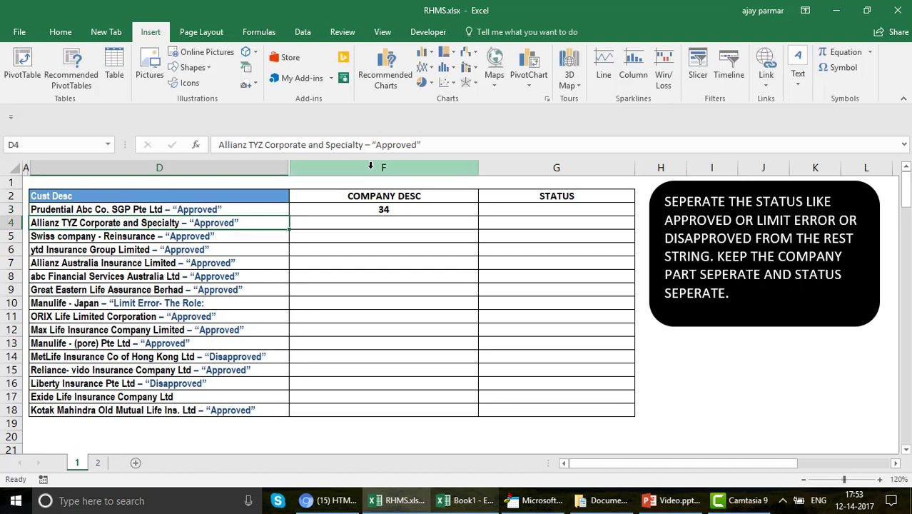
key(Up)
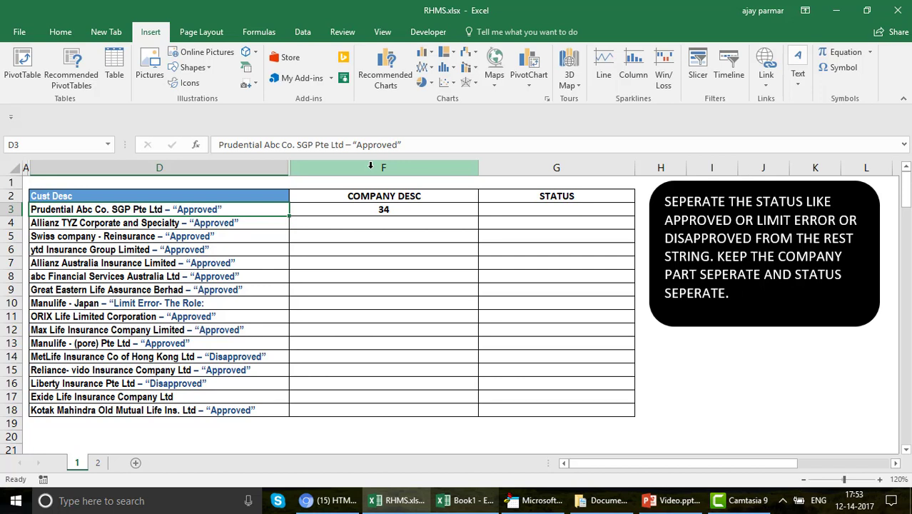
click(400, 210)
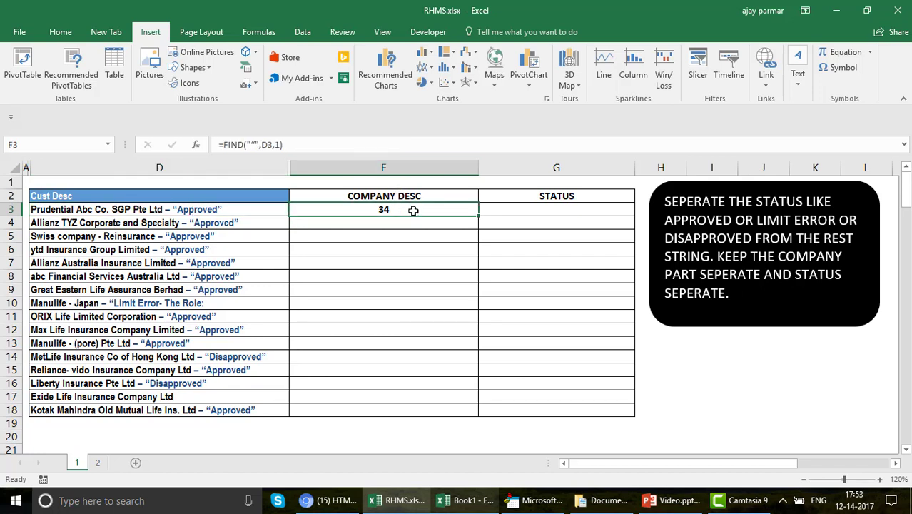
Fill the opening-quote FIND formula from F3 down to F18.
double_click(478, 216)
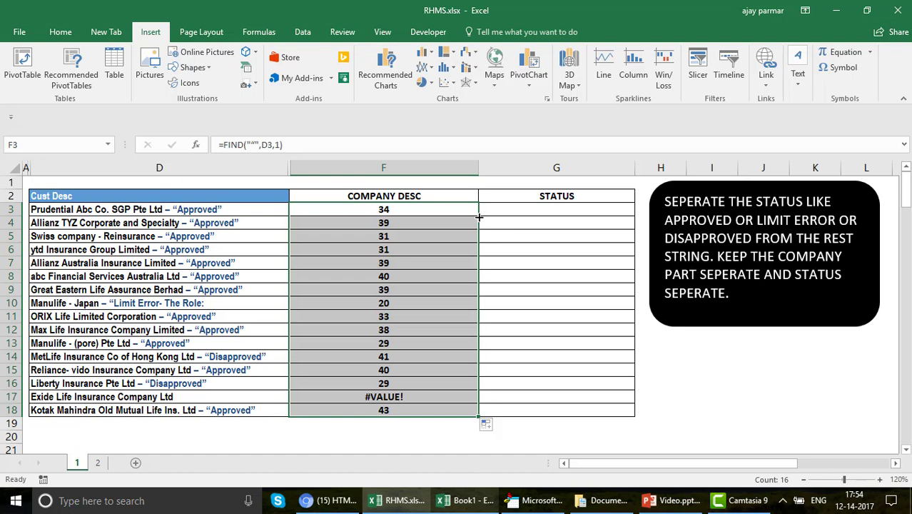
click(437, 210)
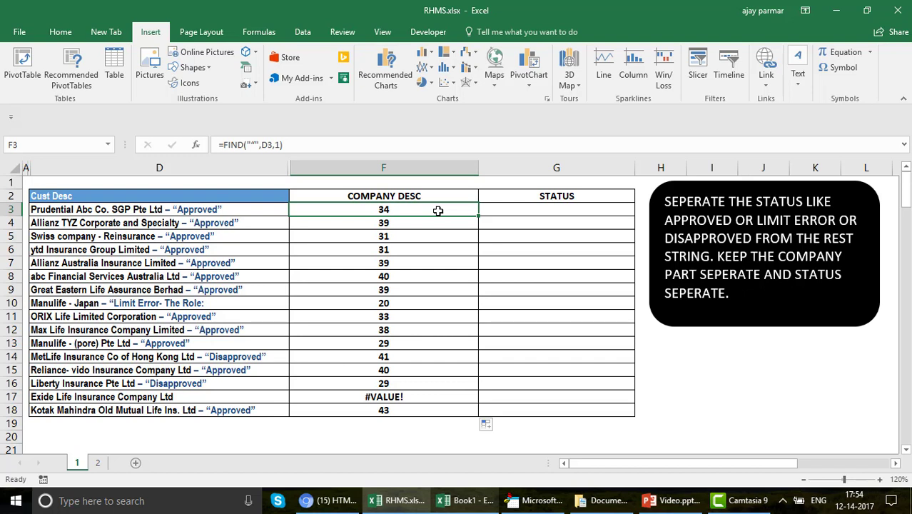
click(250, 145)
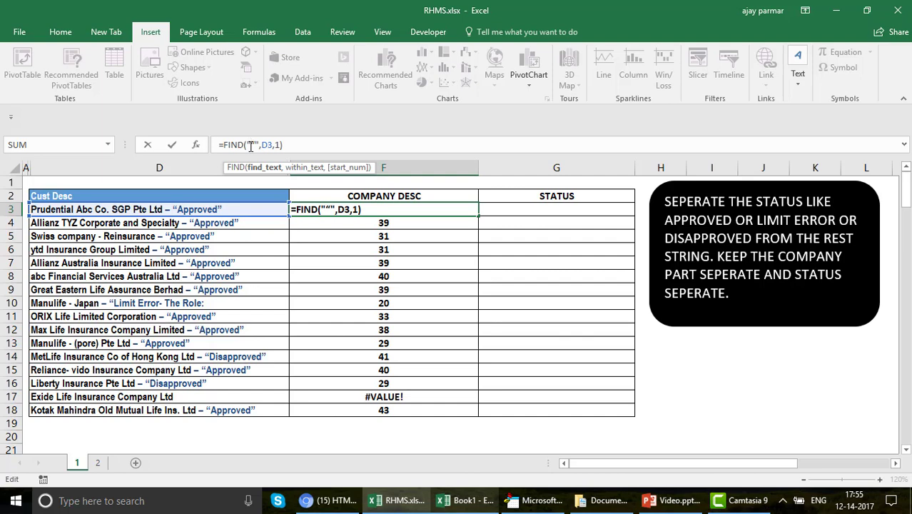
Remove the stray quote and letter entries typed into G5.
key(Return)
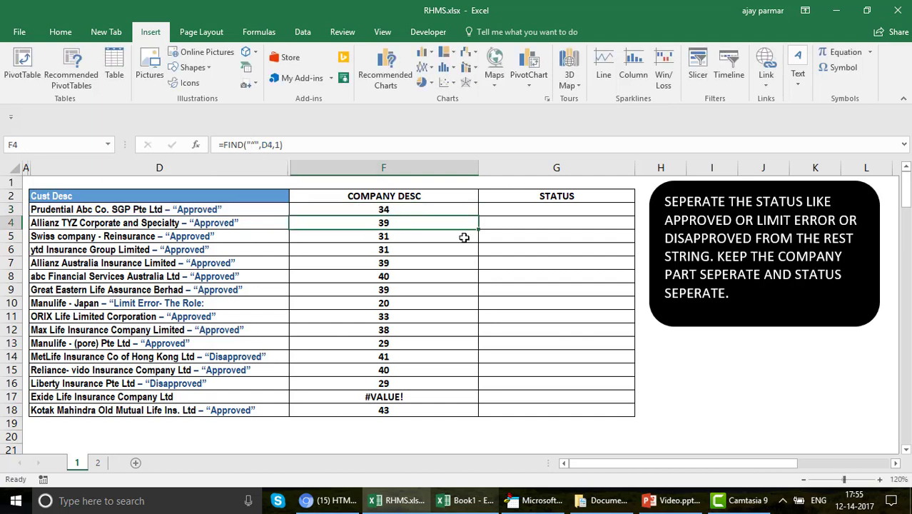
click(531, 234)
text(")
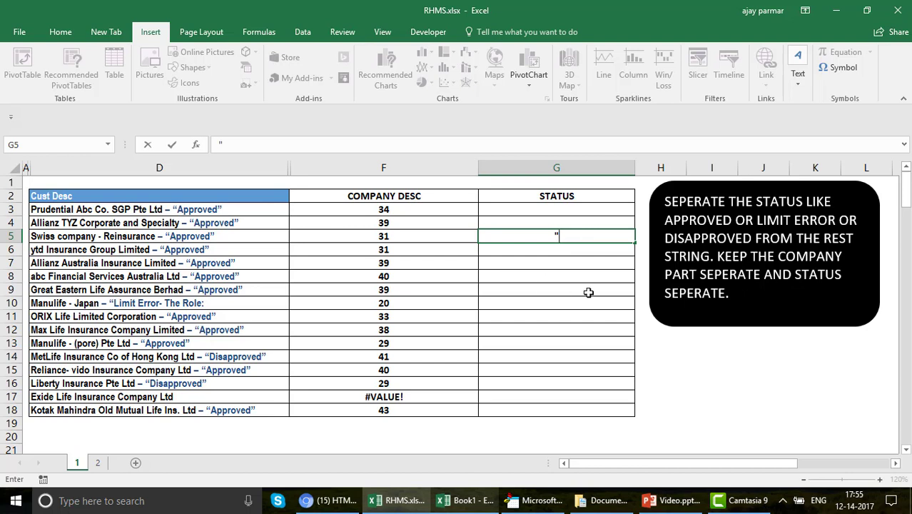
text(A")
key(BackSpace)
key(BackSpace)
key(BackSpace)
text(S)
key(BackSpace)
Retype the curly quote in F3's =FIND("“",D3,1) formula so it returns 34 again.
click(420, 210)
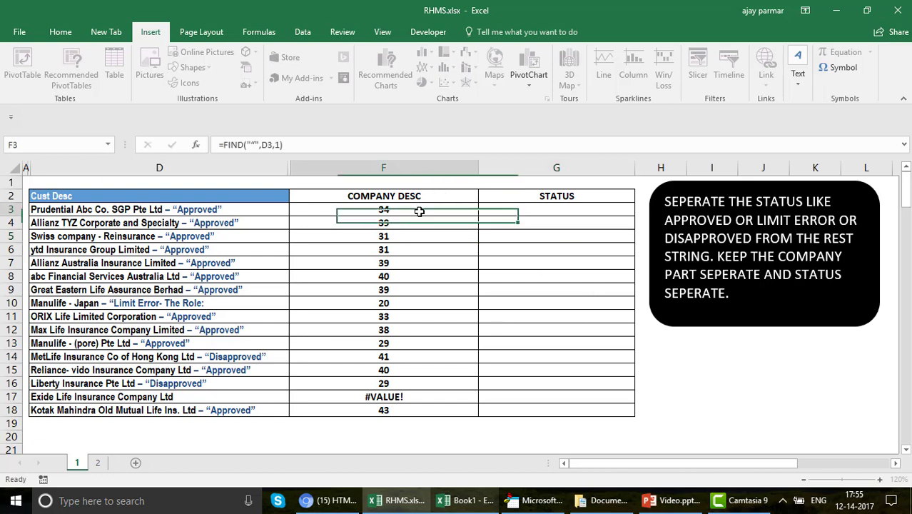
click(250, 145)
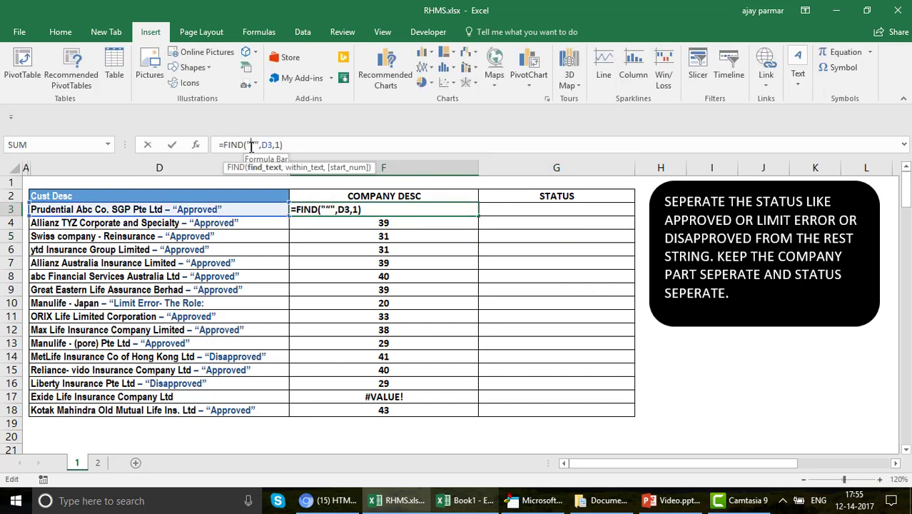
key(BackSpace)
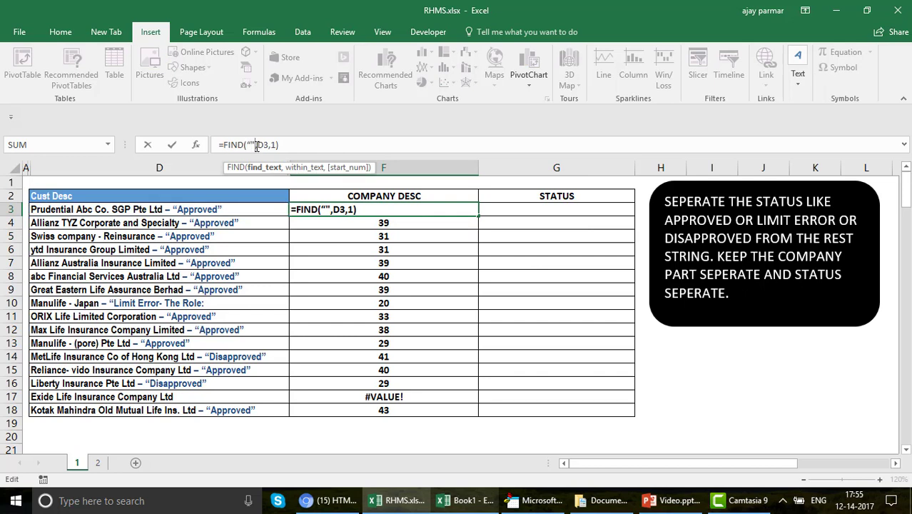
key(BackSpace)
key(Return)
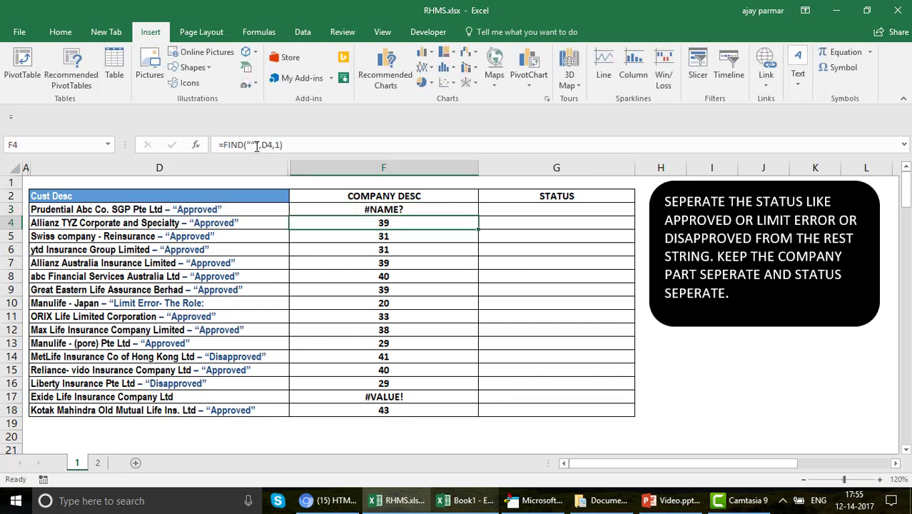
key(Up)
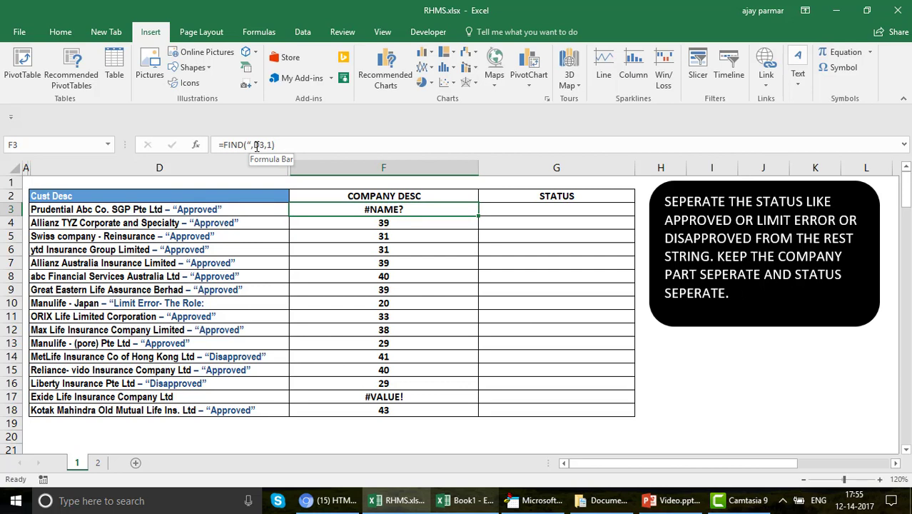
click(249, 145)
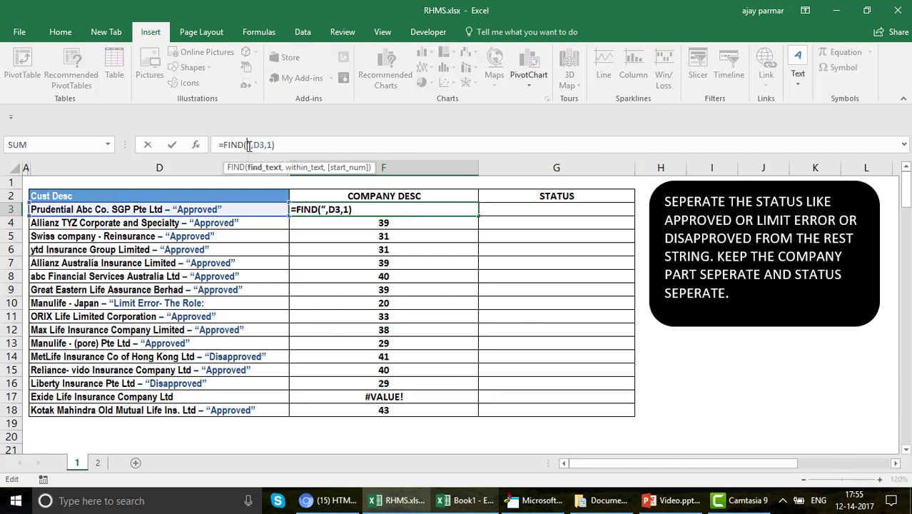
text("“)
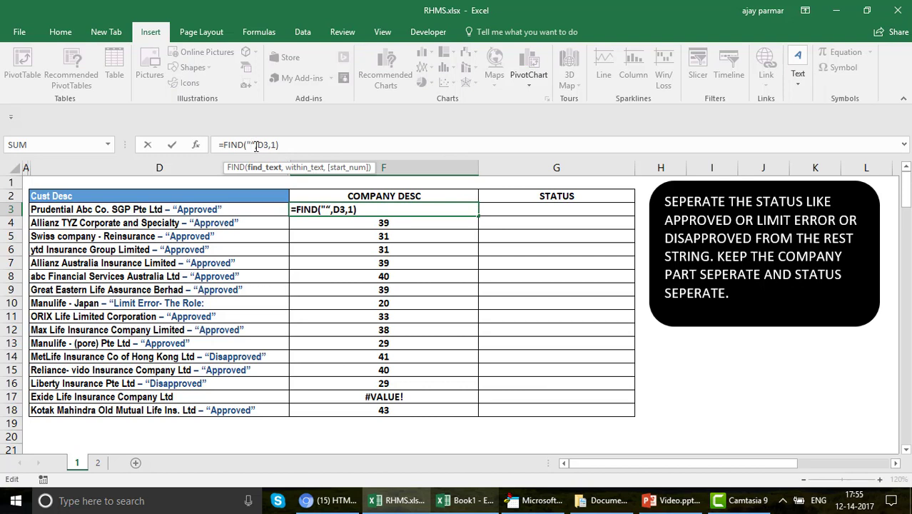
text(")
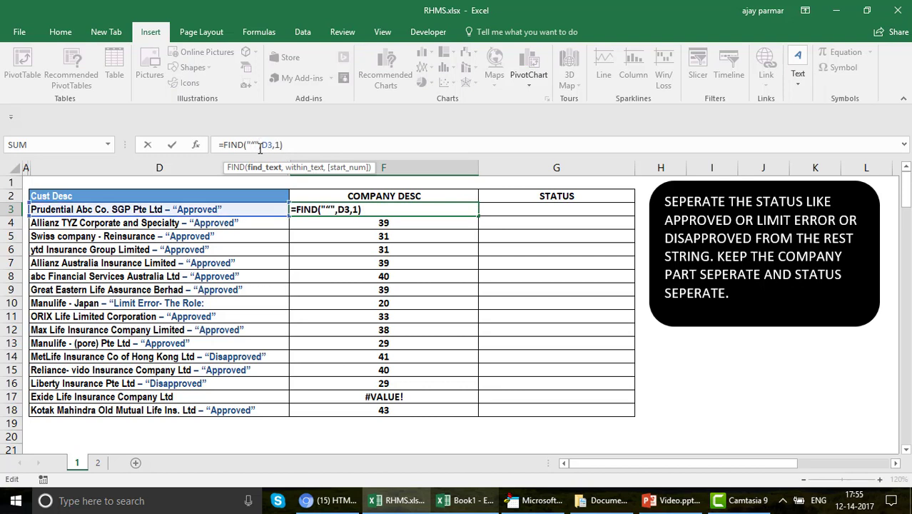
key(ctrl+Return)
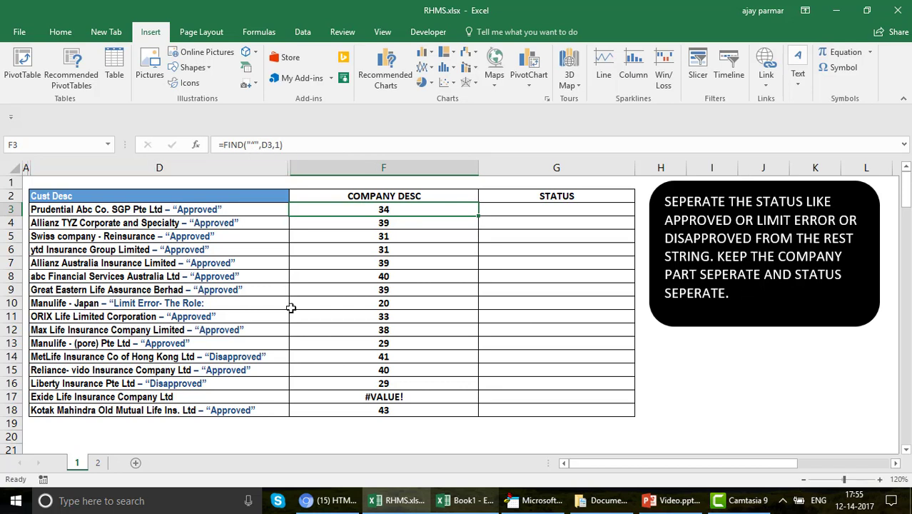
click(364, 394)
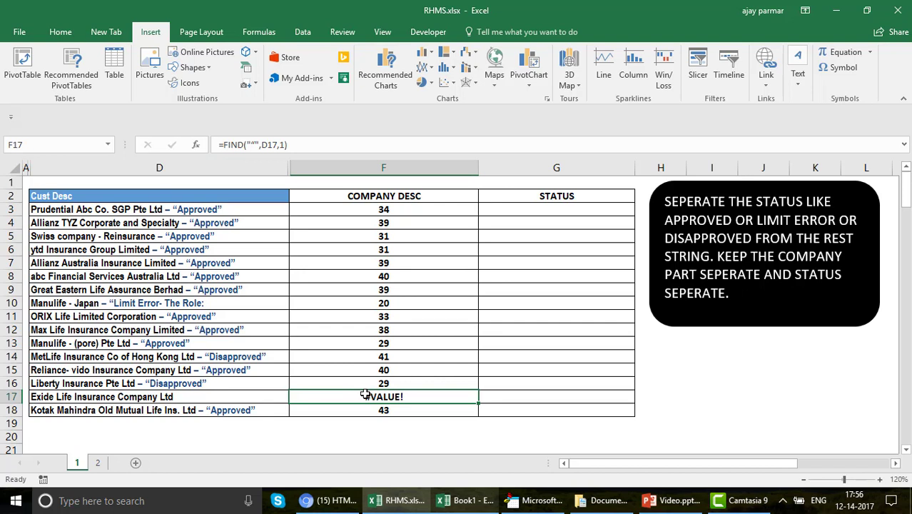
click(253, 399)
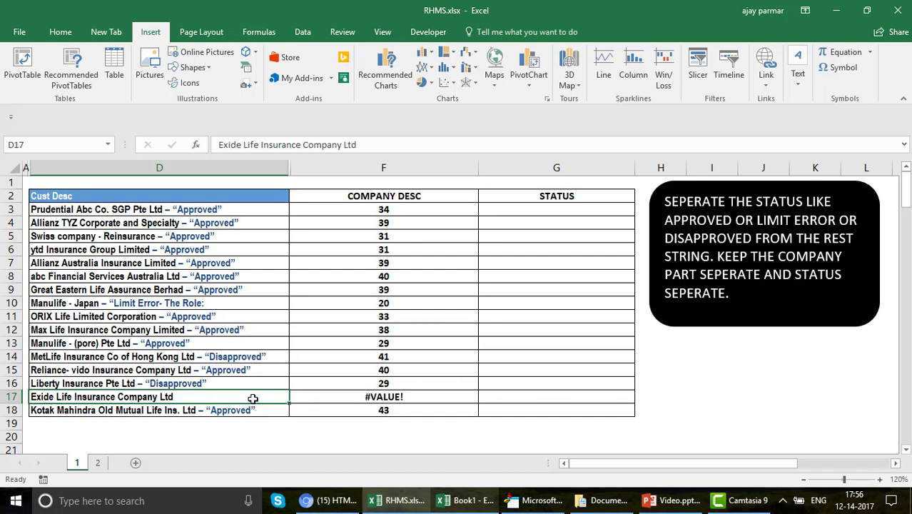
click(374, 400)
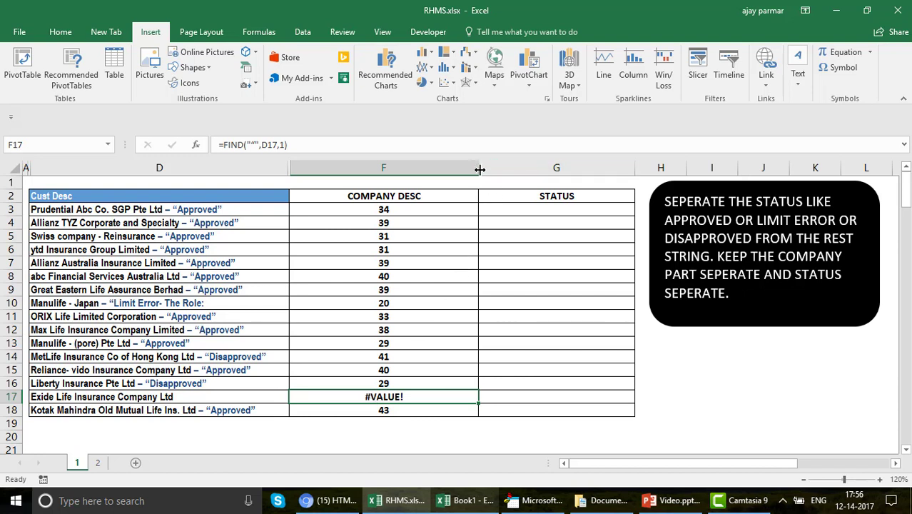
click(366, 213)
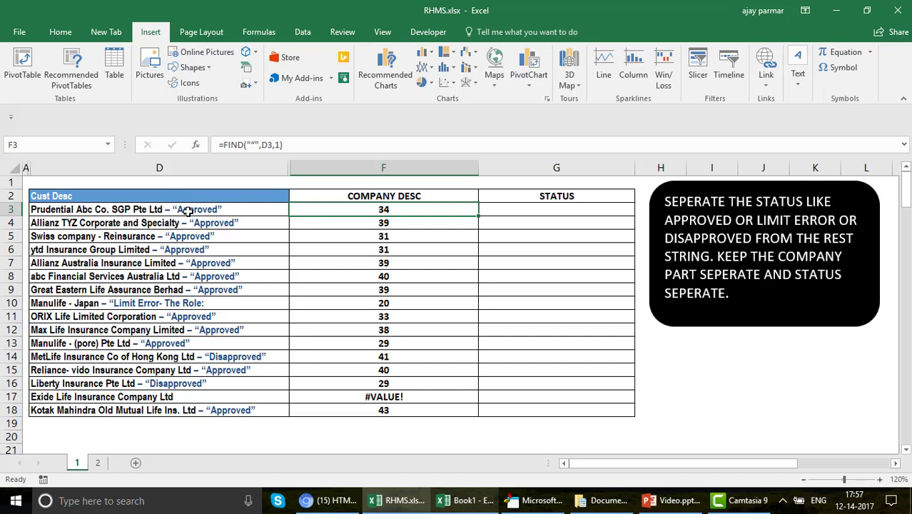
Enter =LEFT(D3,F3) in G3 to start extracting the company name.
click(498, 214)
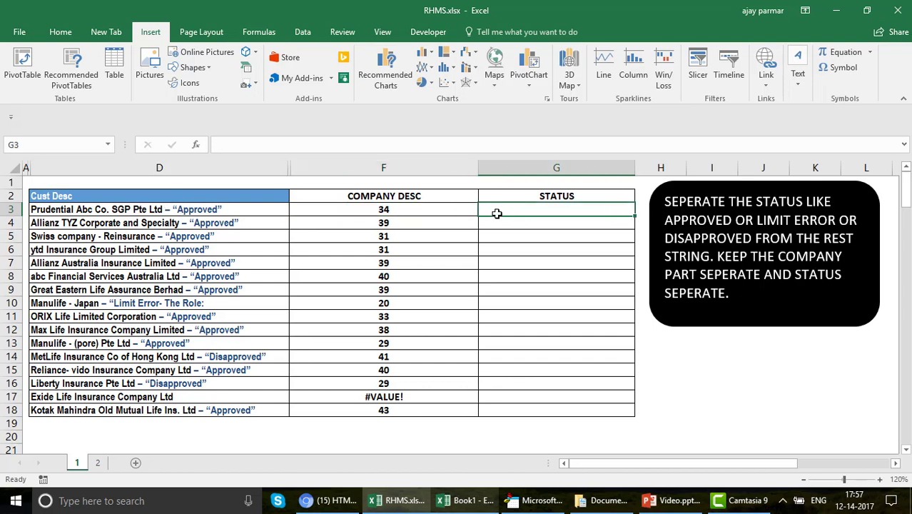
text(=MID)
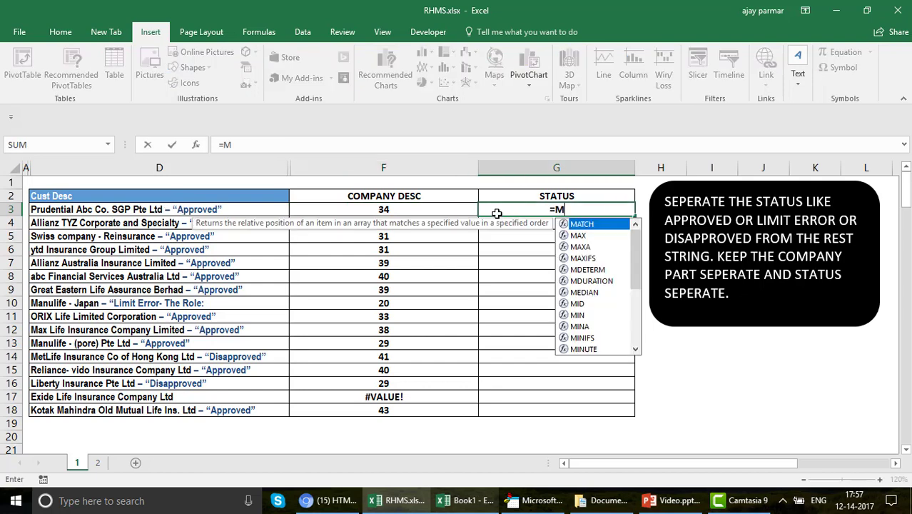
key(BackSpace)
key(BackSpace)
key(BackSpace)
text(LEFT()
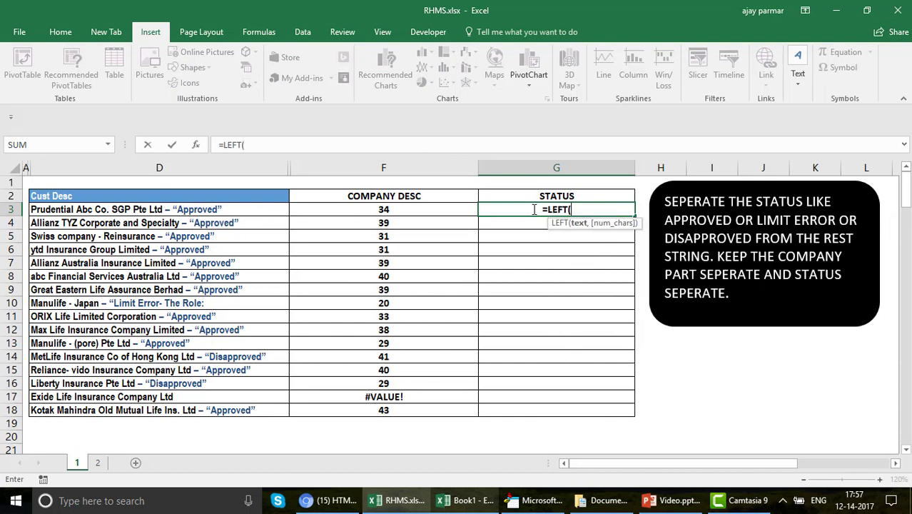
click(213, 209)
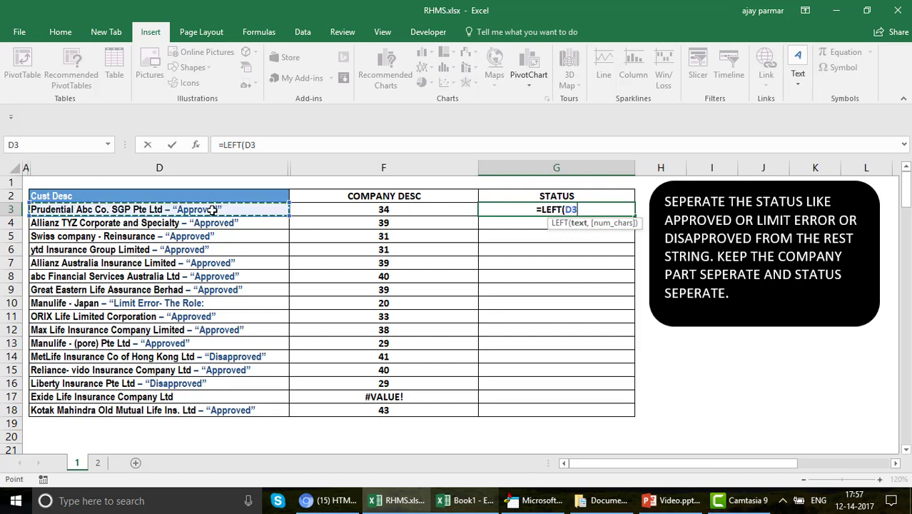
text(,)
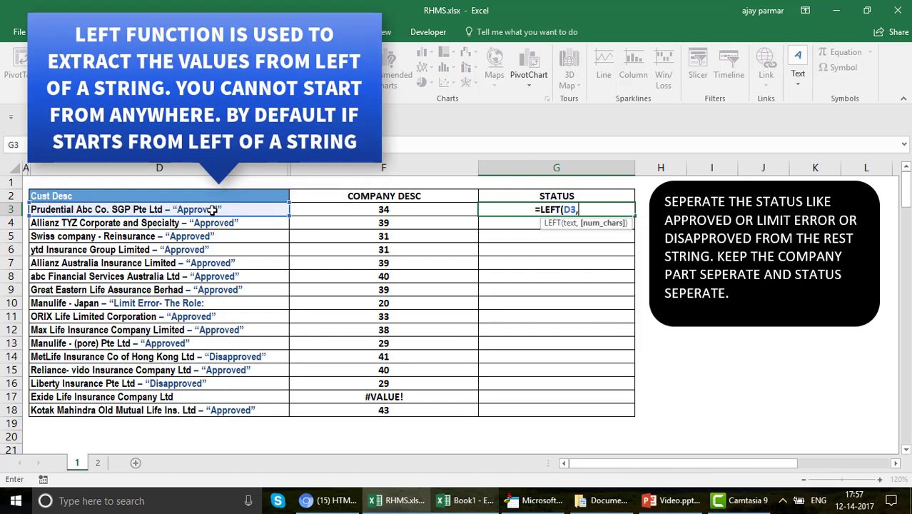
click(348, 211)
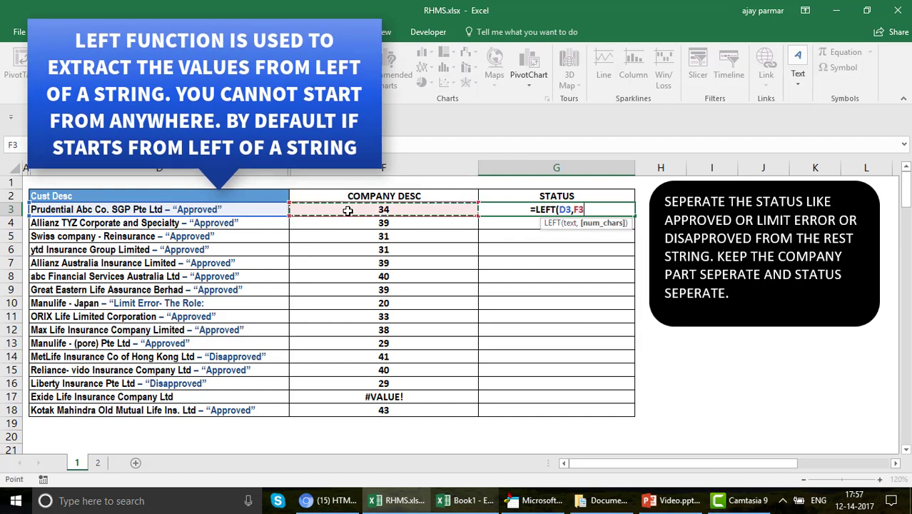
text())
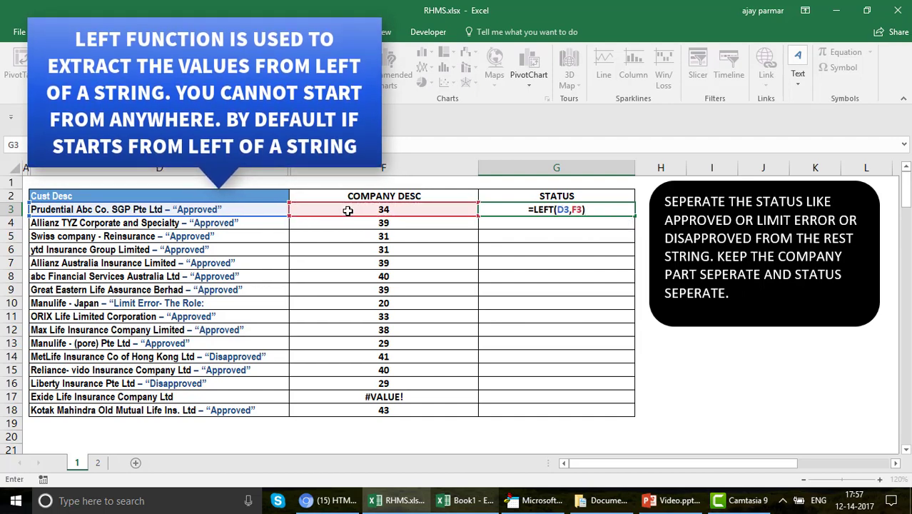
key(Return)
key(Up)
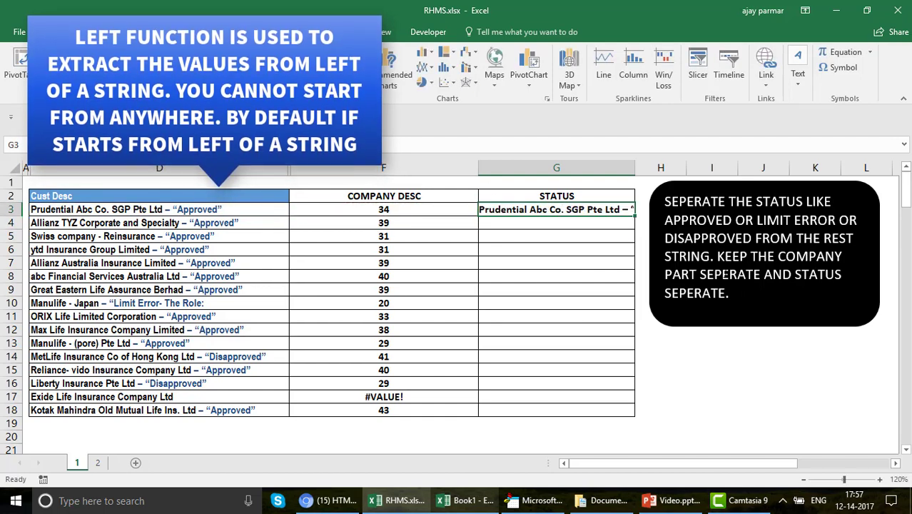
Move the instruction callout below the table and change G3 to =LEFT(D3,F3-1).
mouse_move(774, 314)
mouse_down()
mouse_move(792, 455)
mouse_move(774, 307)
mouse_move(750, 227)
mouse_move(792, 454)
mouse_up()
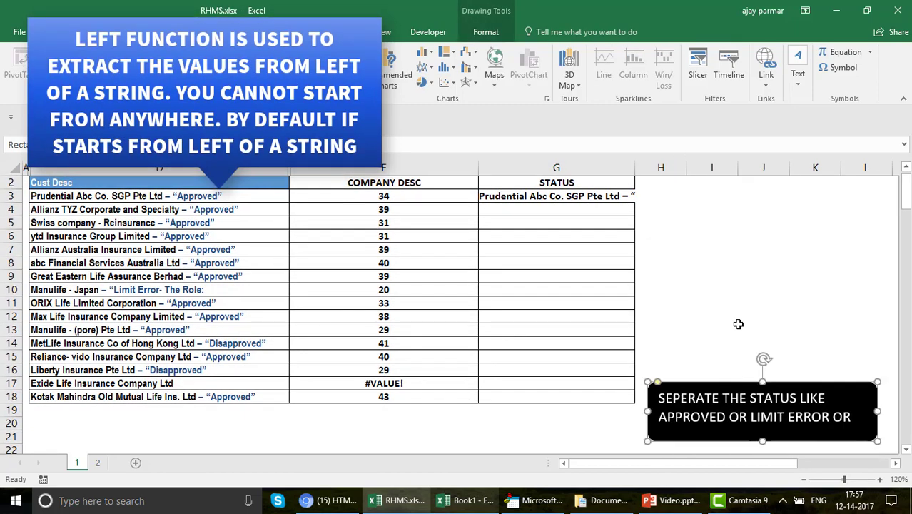
drag(635, 168, 637, 169)
click(563, 198)
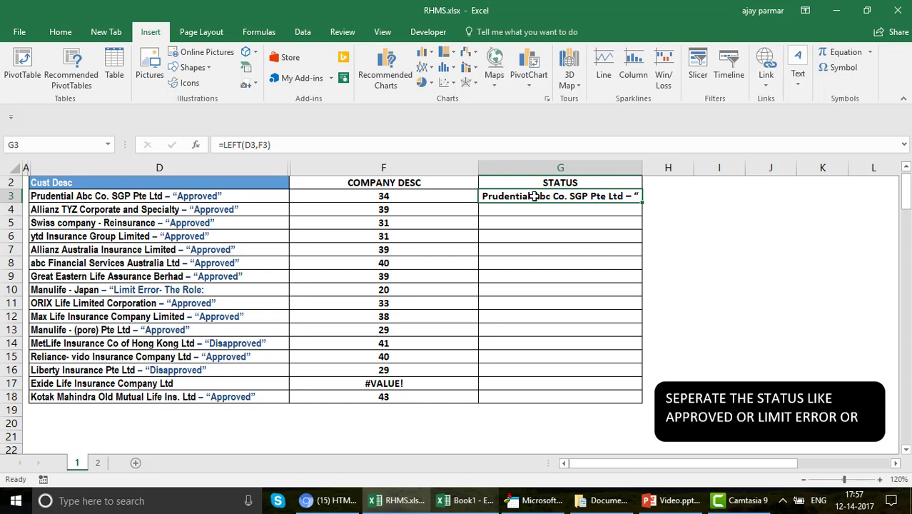
click(408, 195)
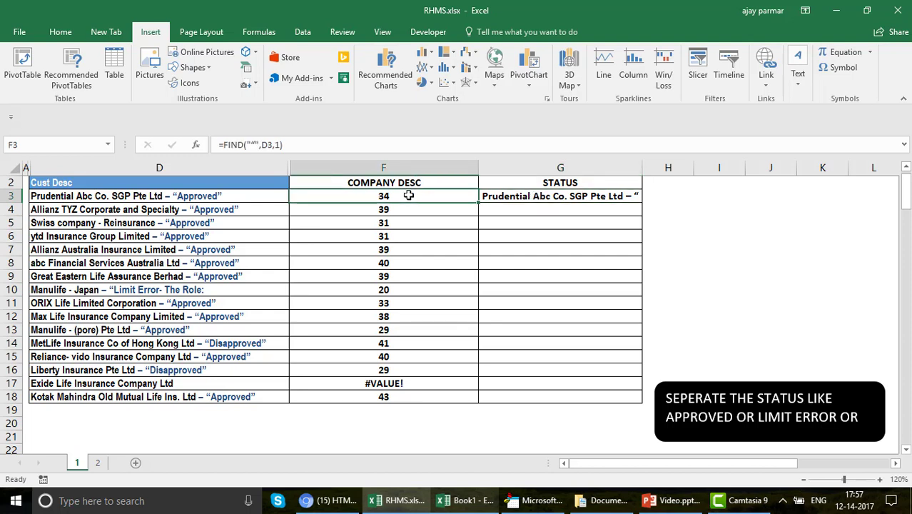
click(574, 196)
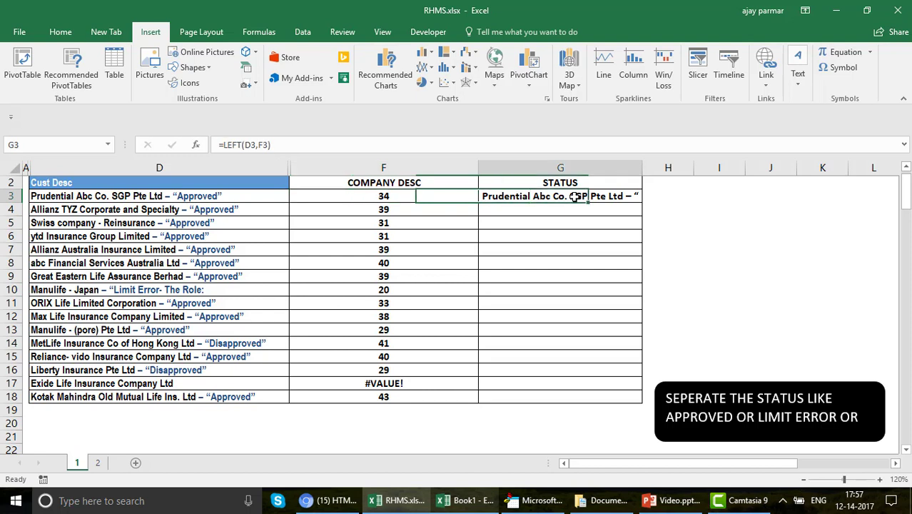
click(267, 145)
text(-1)
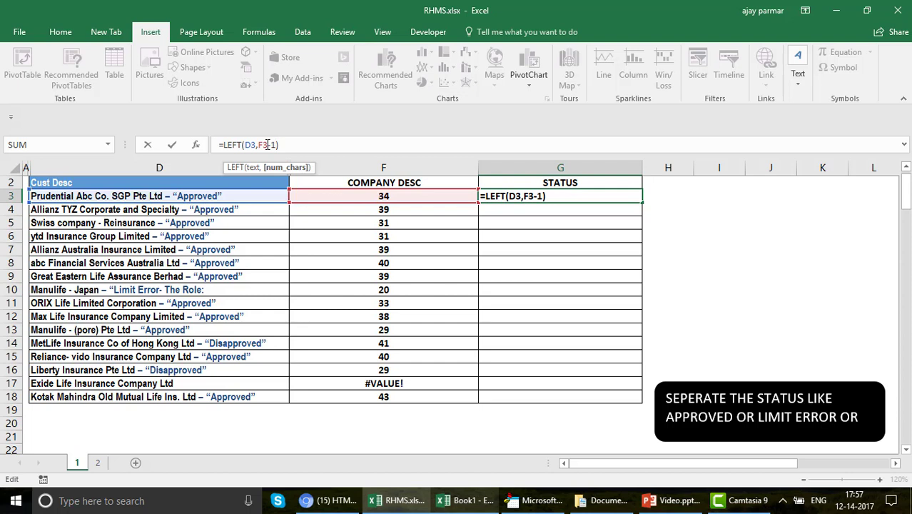
key(Return)
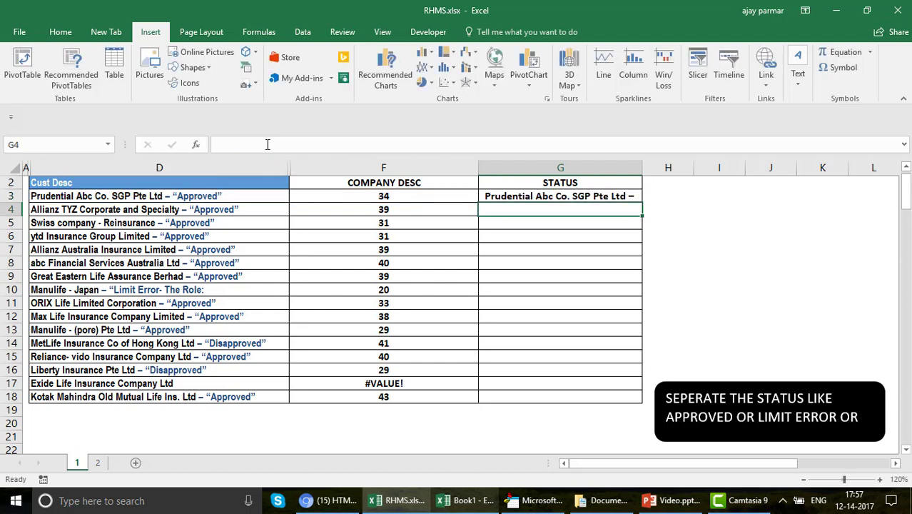
key(Up)
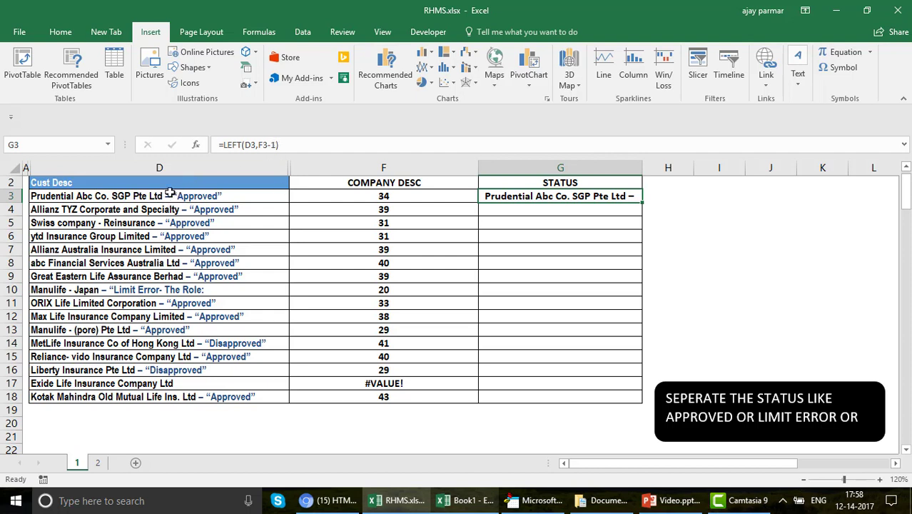
Check D3's text, then correct G3 to =LEFT(D3,F3-3) to drop the dash.
click(170, 194)
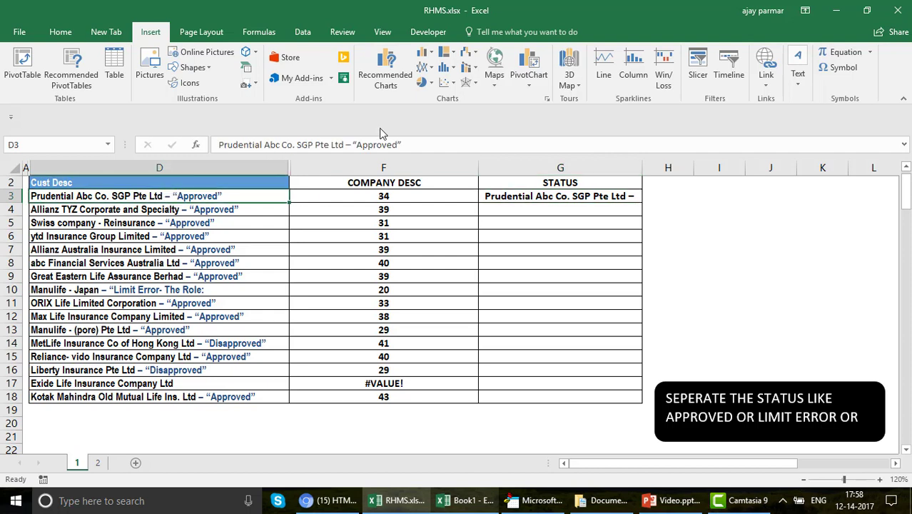
click(351, 146)
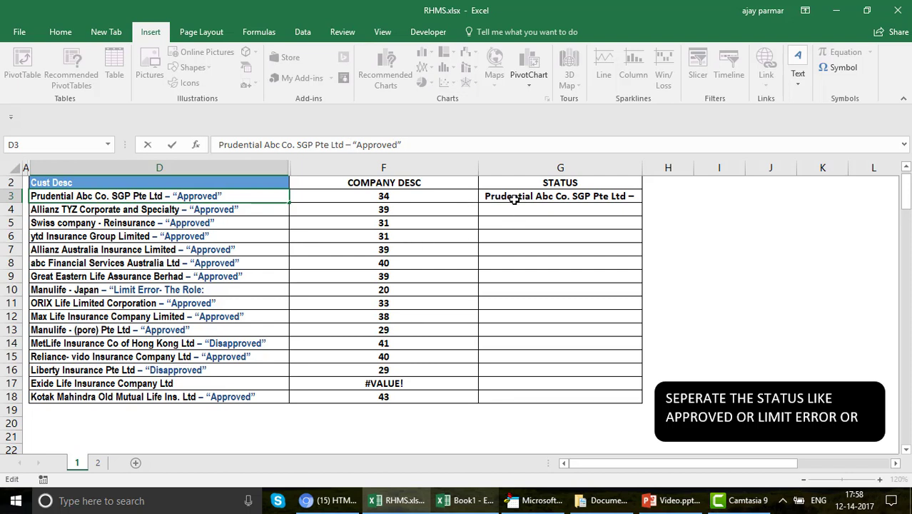
key(Escape)
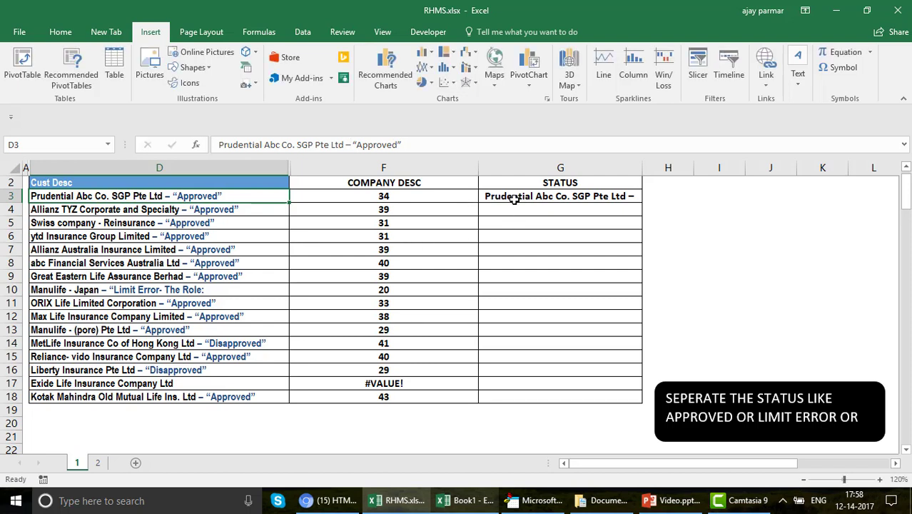
click(514, 200)
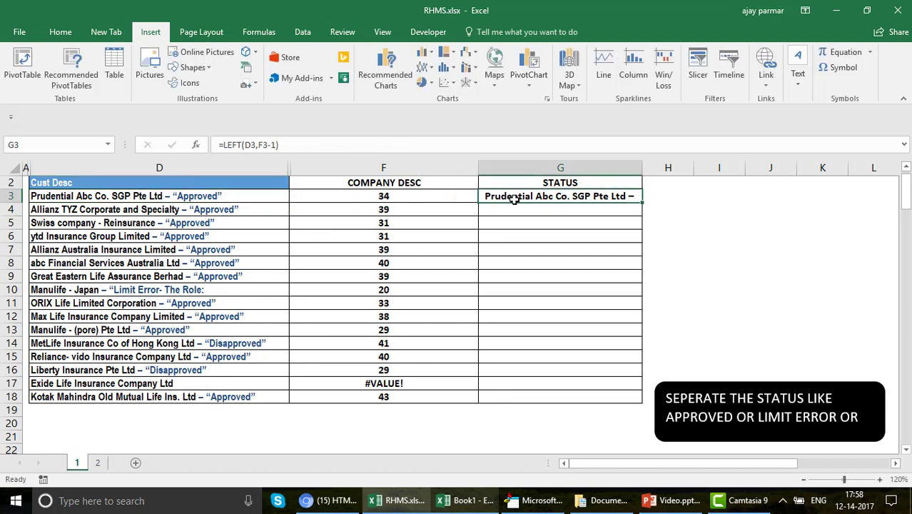
click(277, 145)
key(BackSpace)
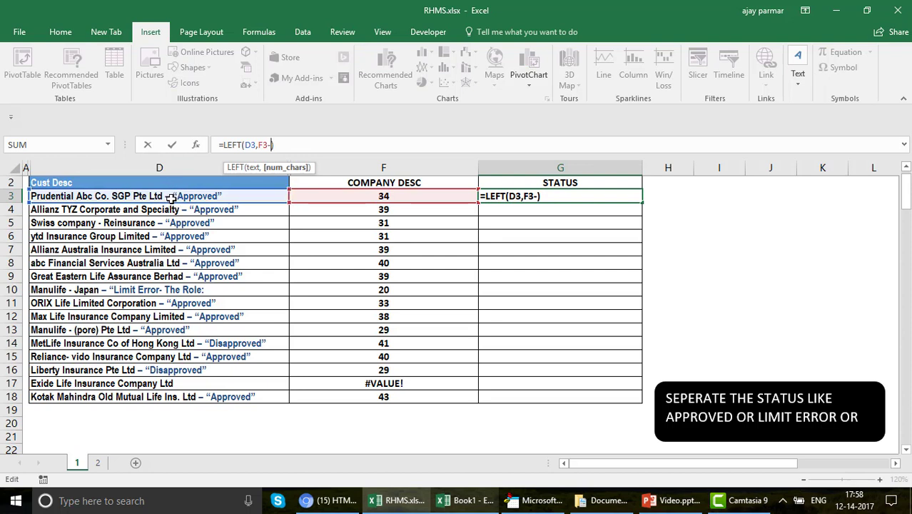
text(3)
key(Return)
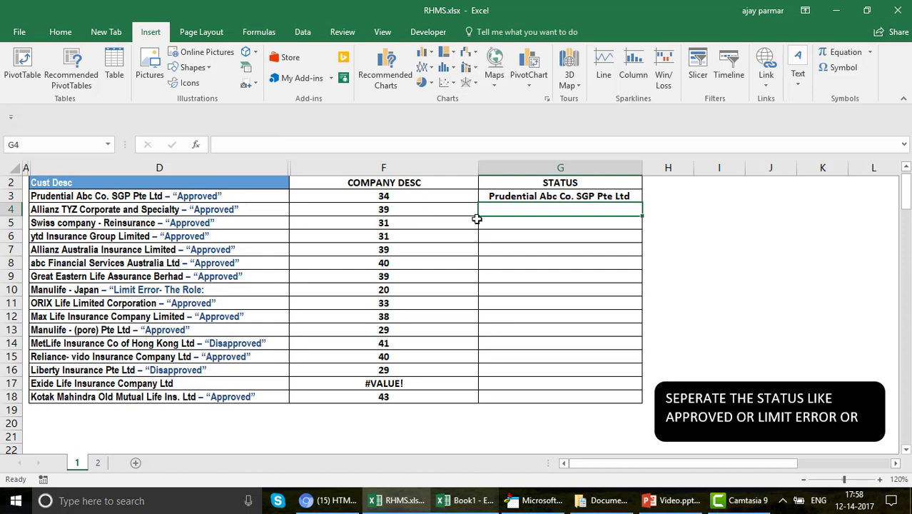
Fill G3's LEFT formula down to G18, autofit column G and narrow column F.
click(621, 194)
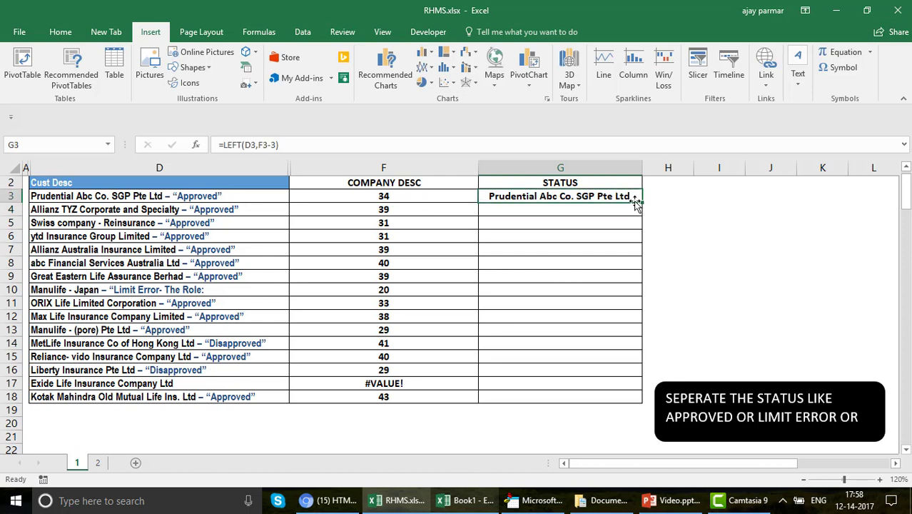
double_click(642, 203)
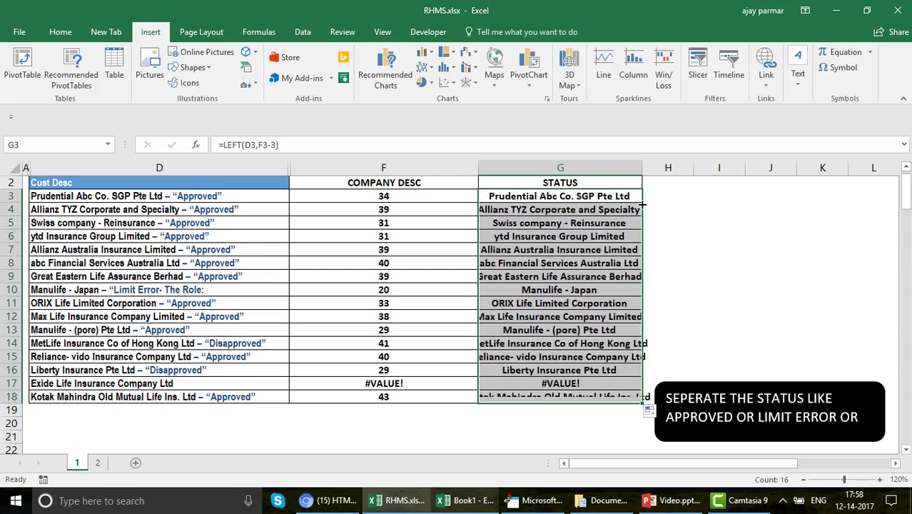
double_click(643, 172)
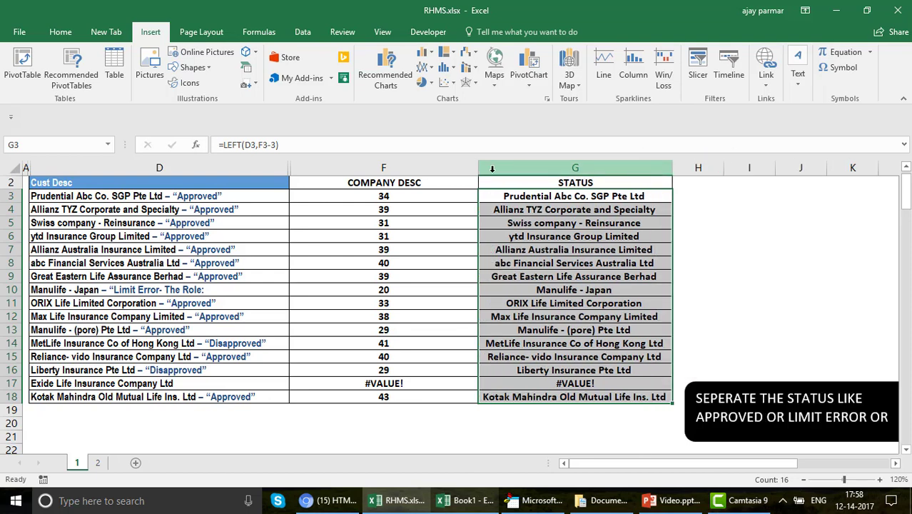
drag(478, 167, 418, 167)
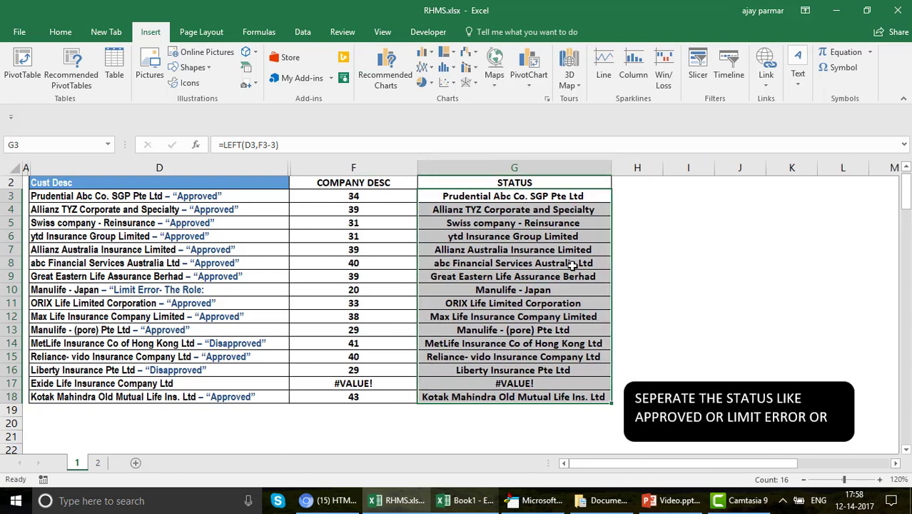
click(561, 195)
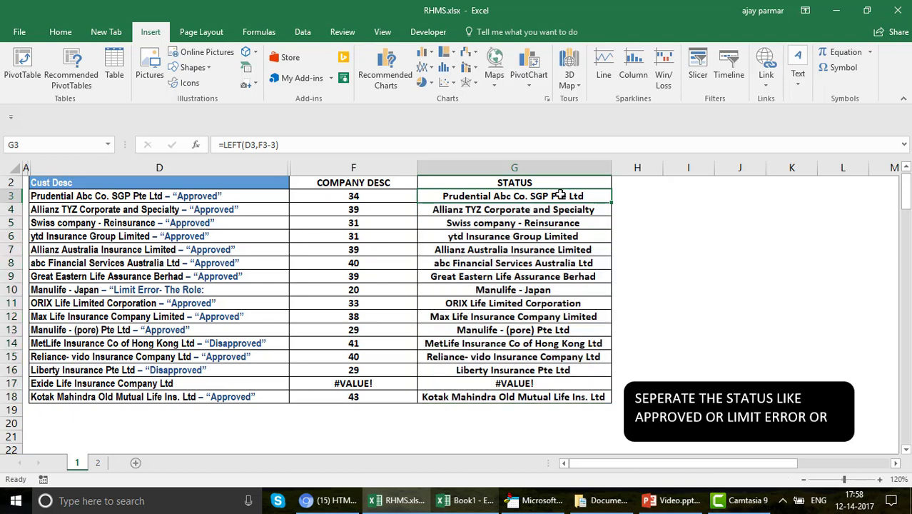
Copy the COMPANY DESC header into G2 and enter STATUS in H2.
click(400, 182)
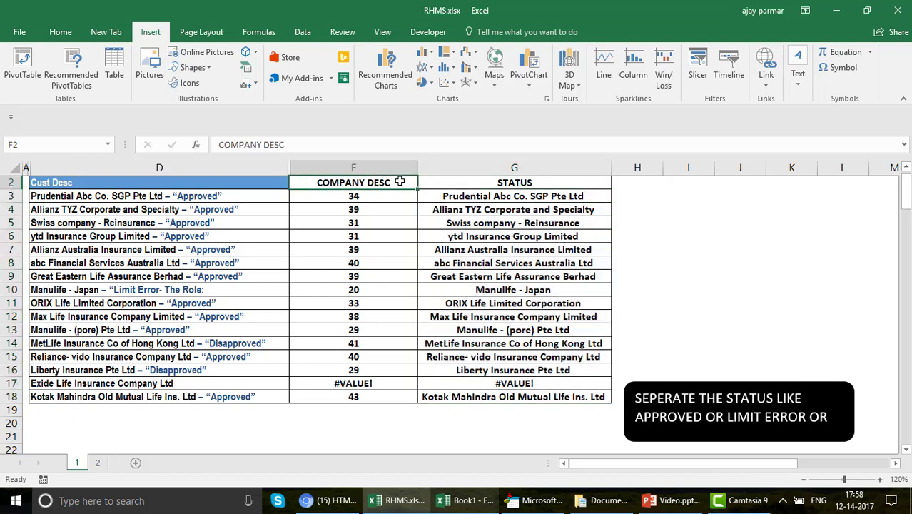
key(ctrl+c)
click(474, 183)
key(ctrl+v)
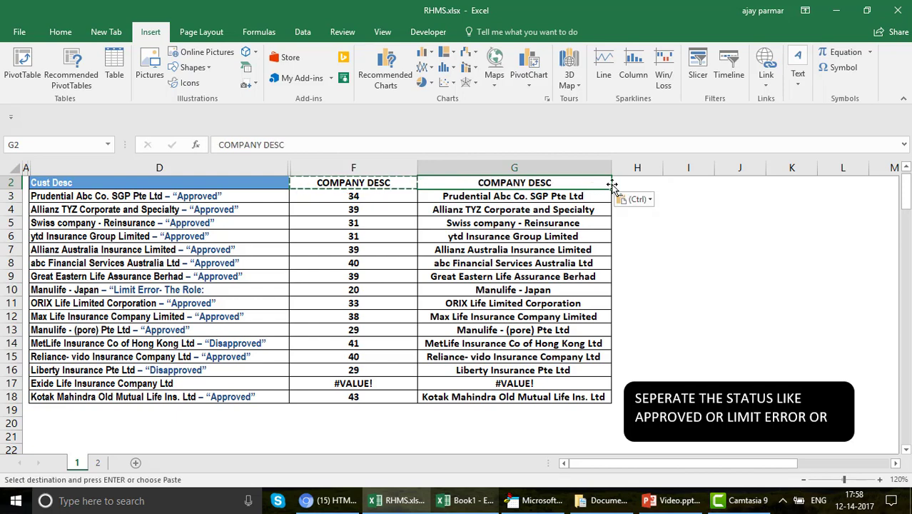
click(634, 183)
key(Escape)
text(STATU)
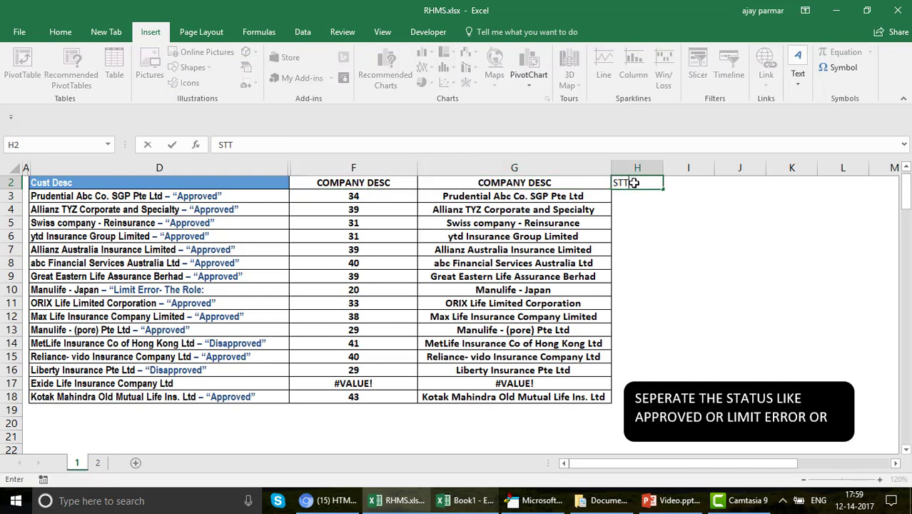
text(S)
key(Return)
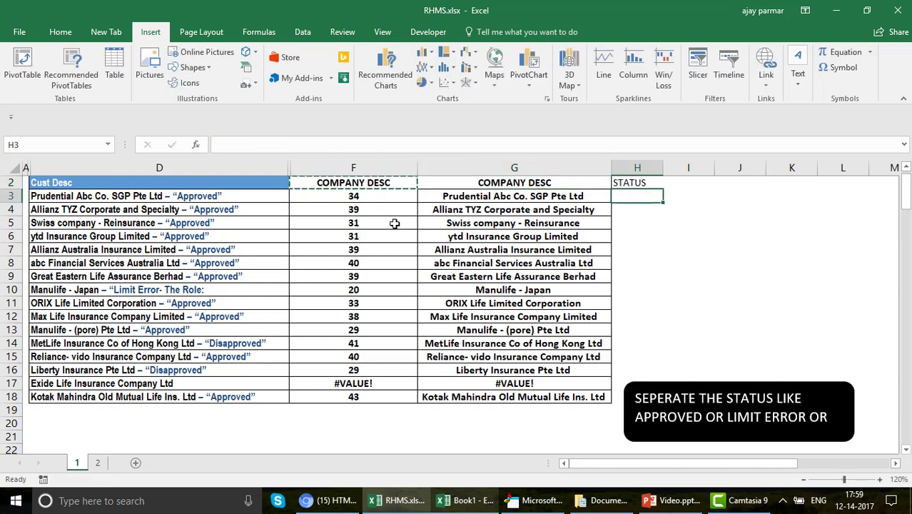
Rename F2 to POSITION OF QUOTE(INVERSE) and autofit column F.
click(360, 183)
text(POS)
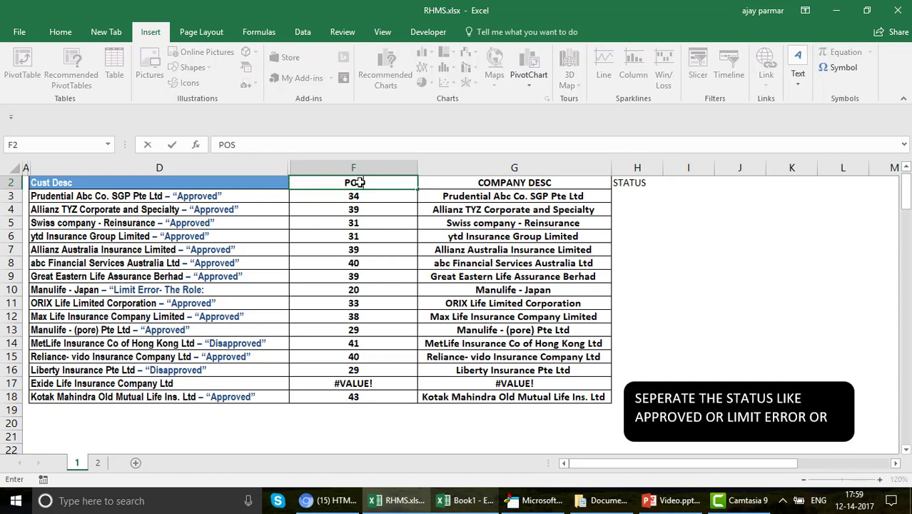
text(ITION OF)
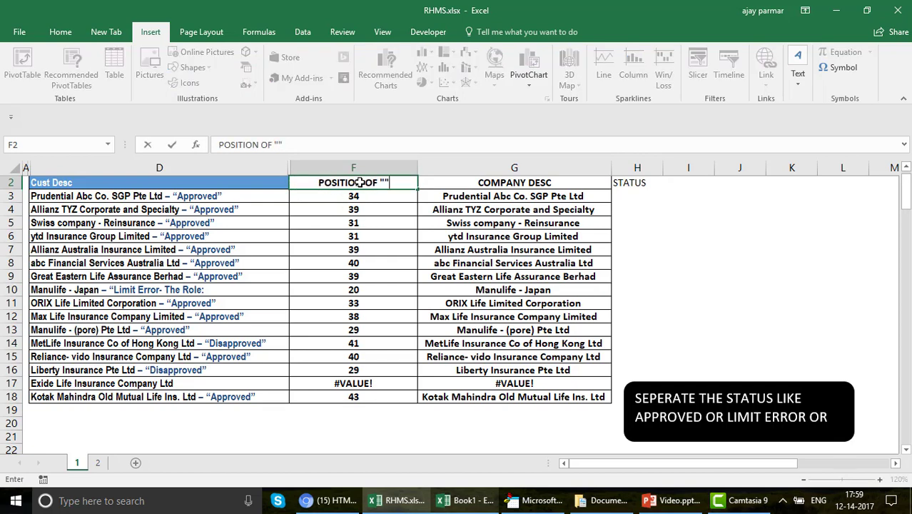
text( QUOTE(INVER)
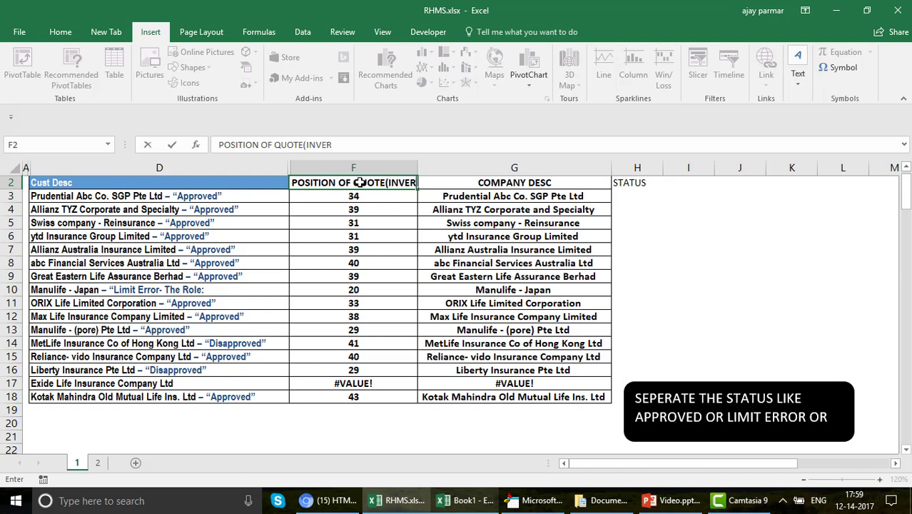
text(SE)
key(Return)
key(ctrl+c)
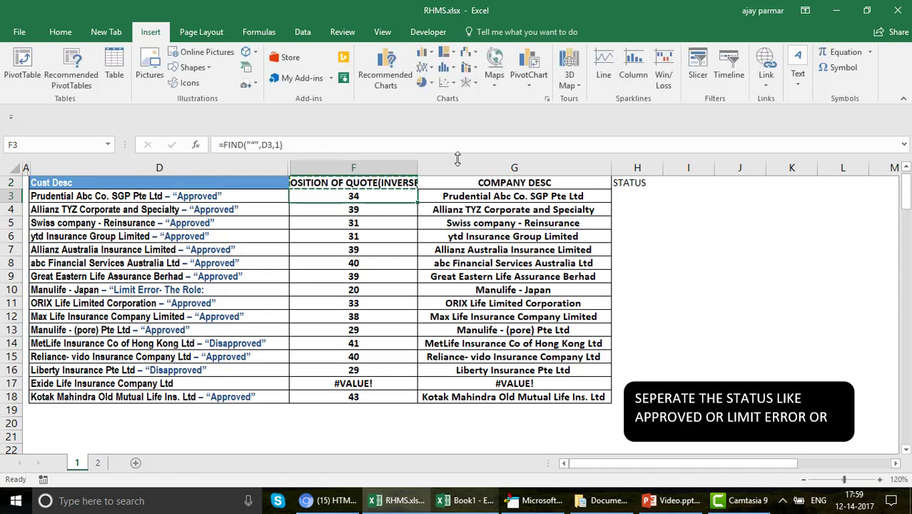
double_click(418, 168)
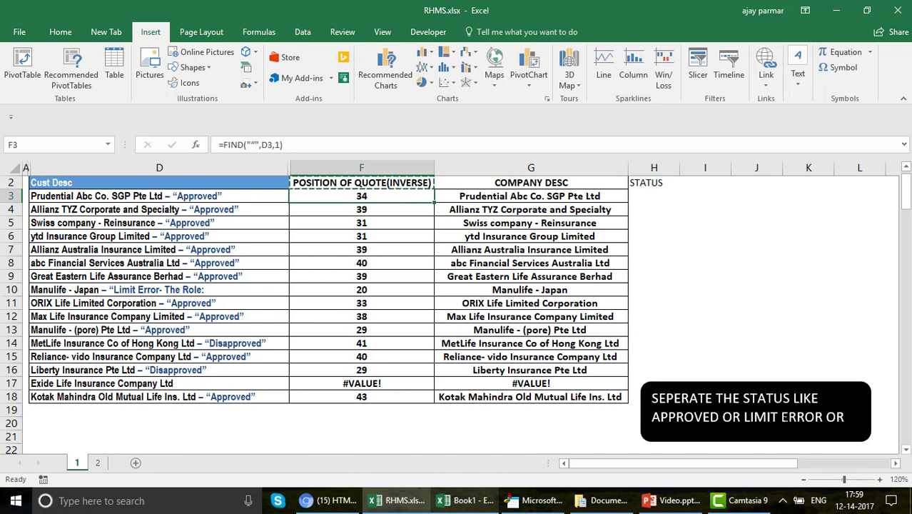
drag(790, 431, 821, 445)
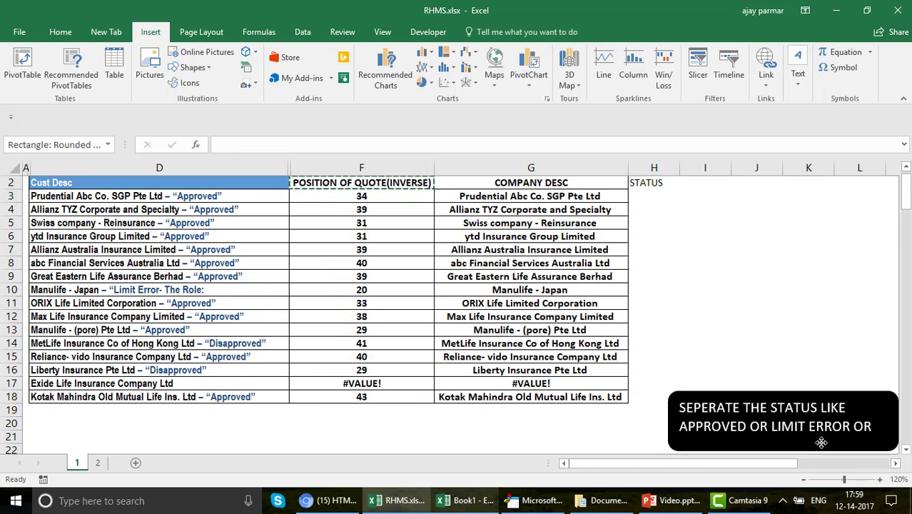
Apply G2's bold, bordered header formatting to STATUS in H2 with Format Painter.
click(560, 184)
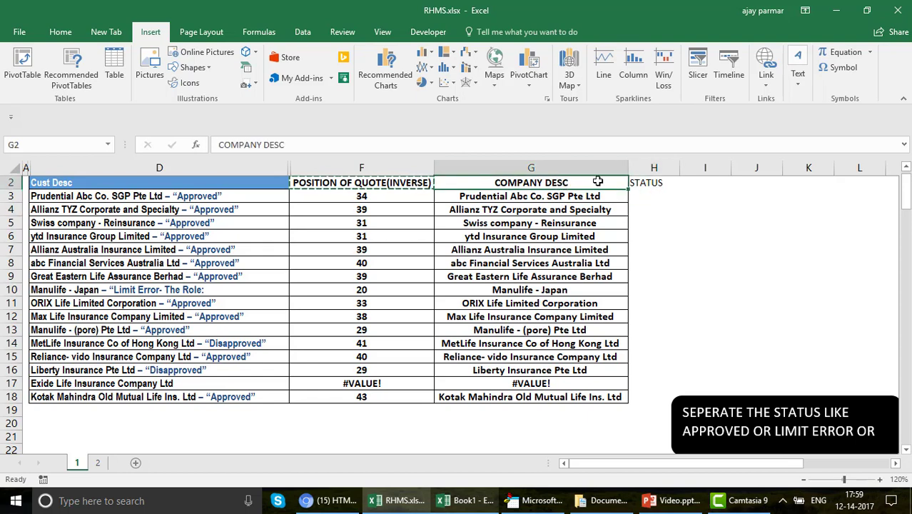
click(72, 33)
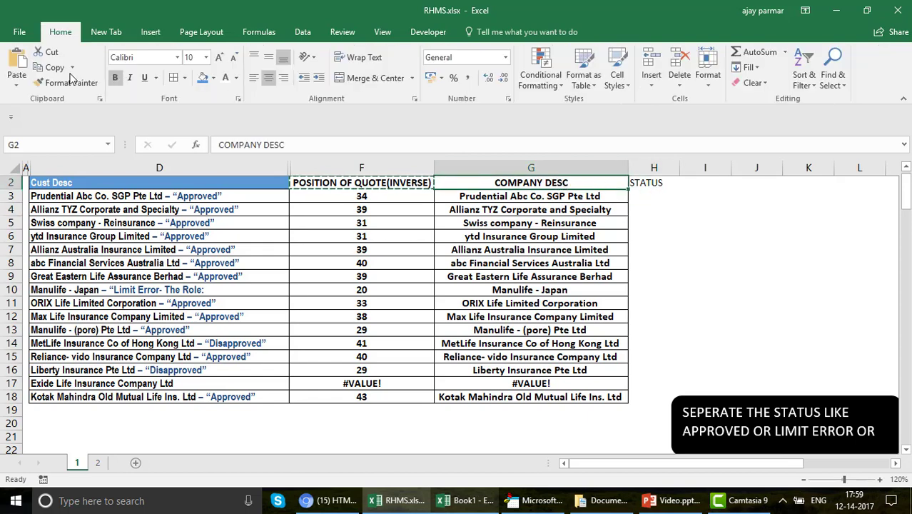
click(65, 82)
click(656, 182)
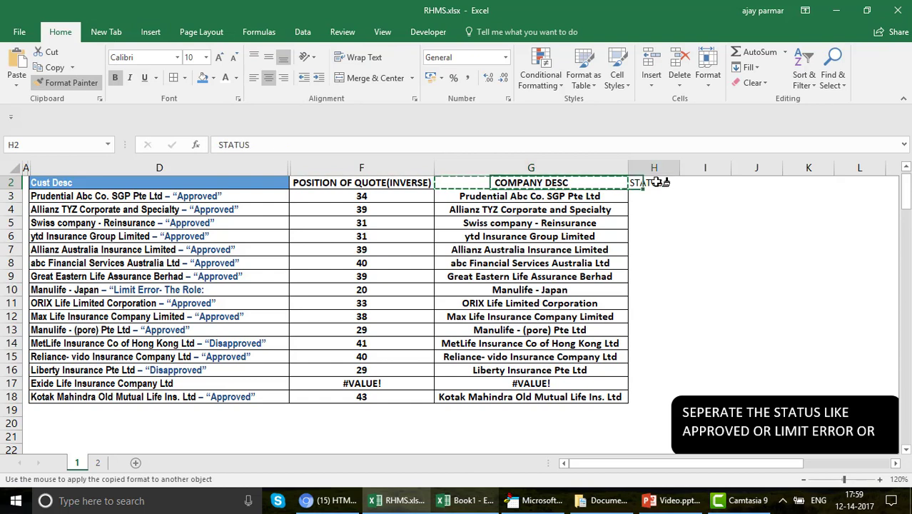
click(657, 196)
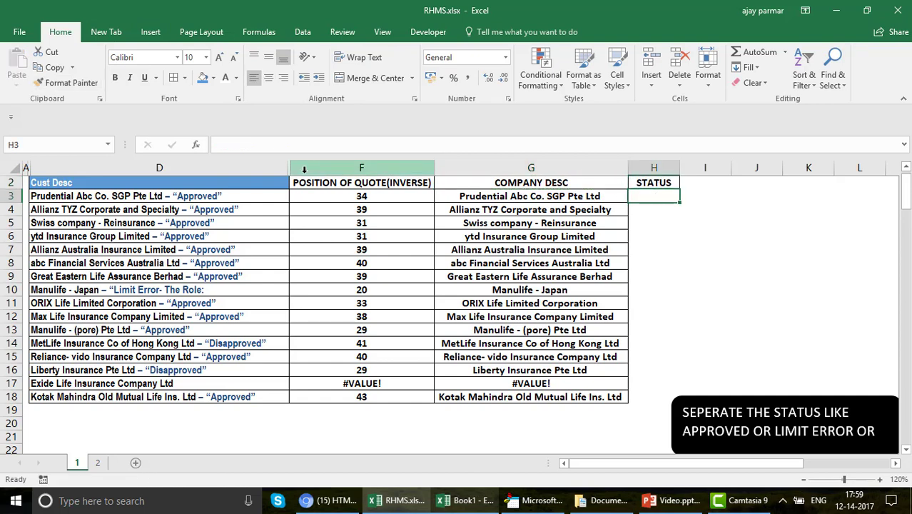
click(366, 199)
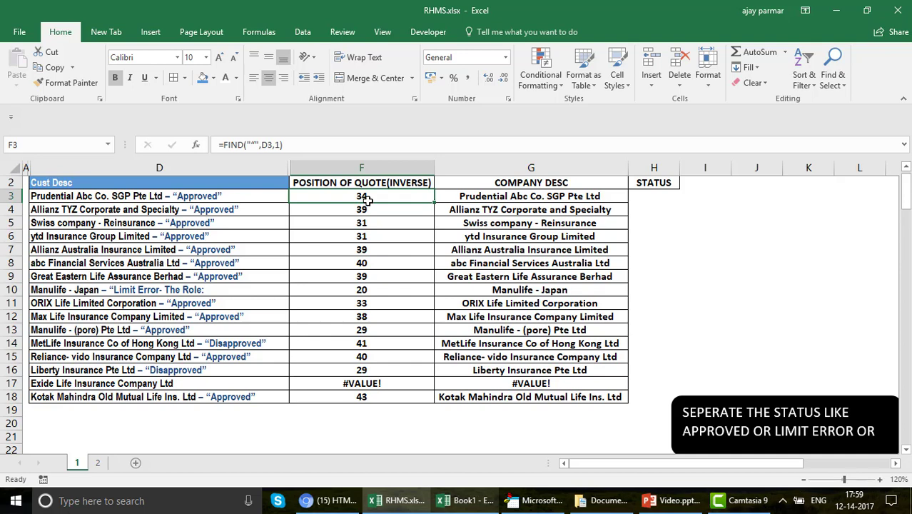
click(231, 195)
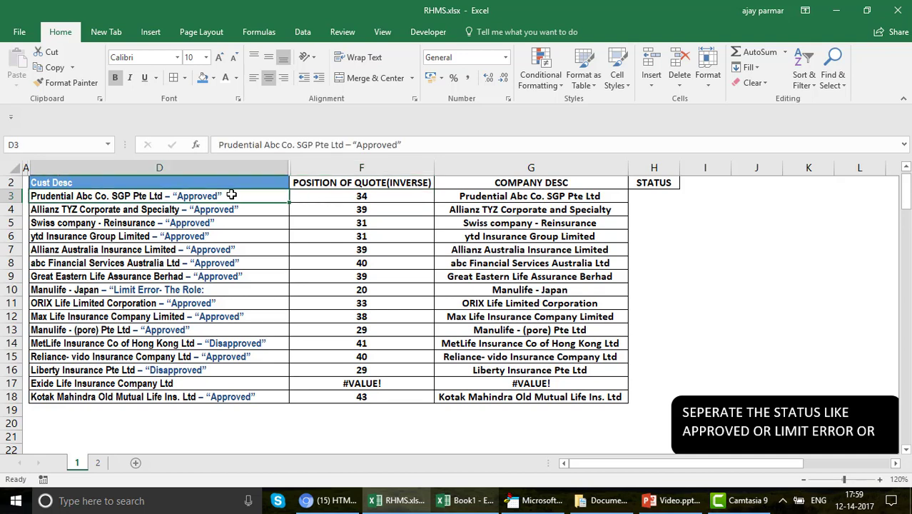
click(356, 145)
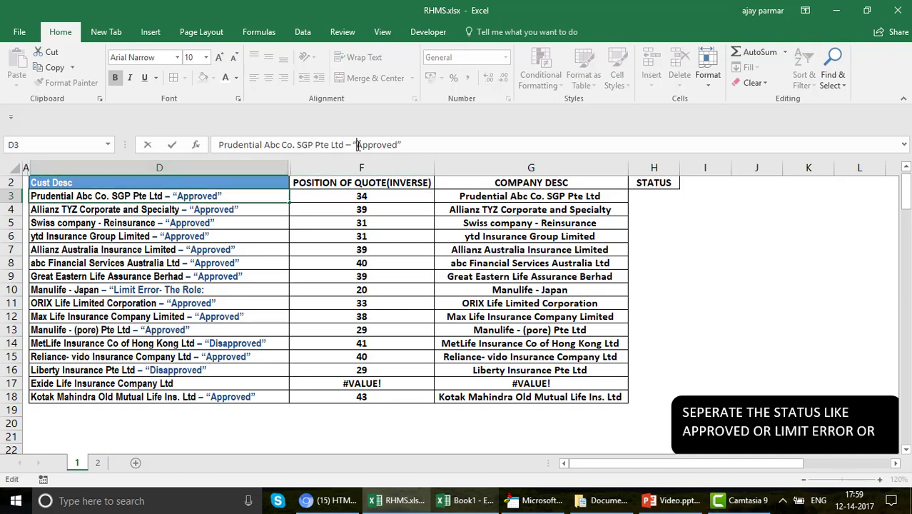
click(222, 210)
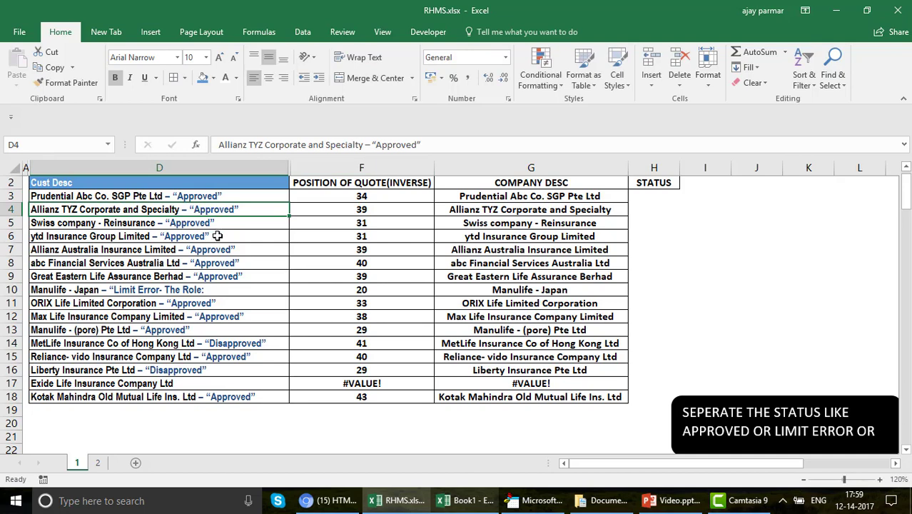
click(195, 286)
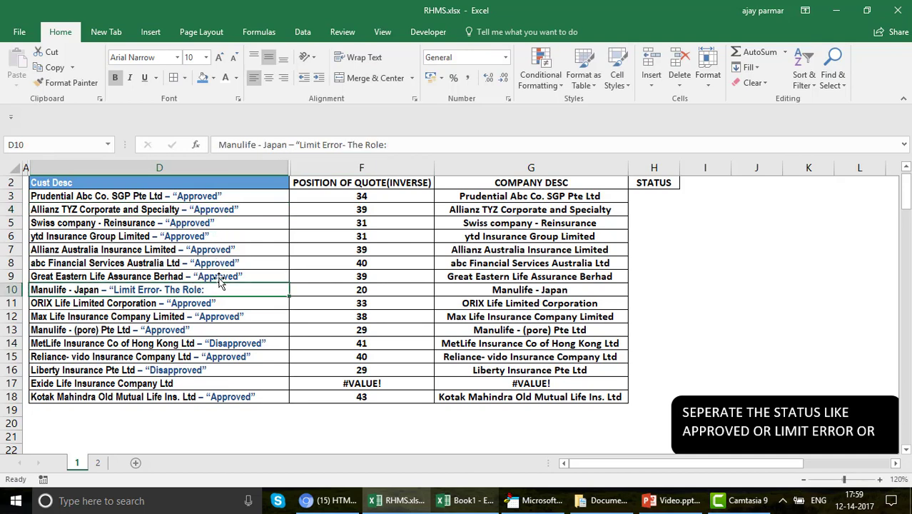
click(299, 145)
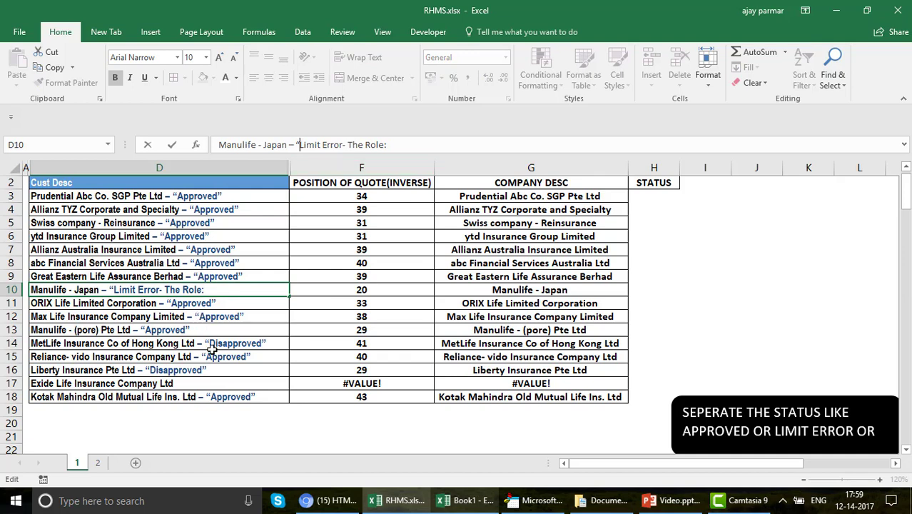
click(247, 346)
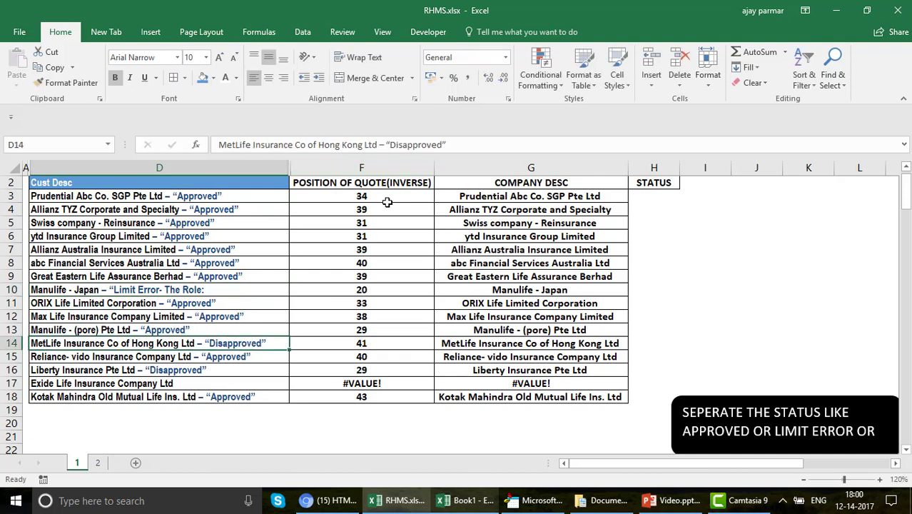
click(391, 145)
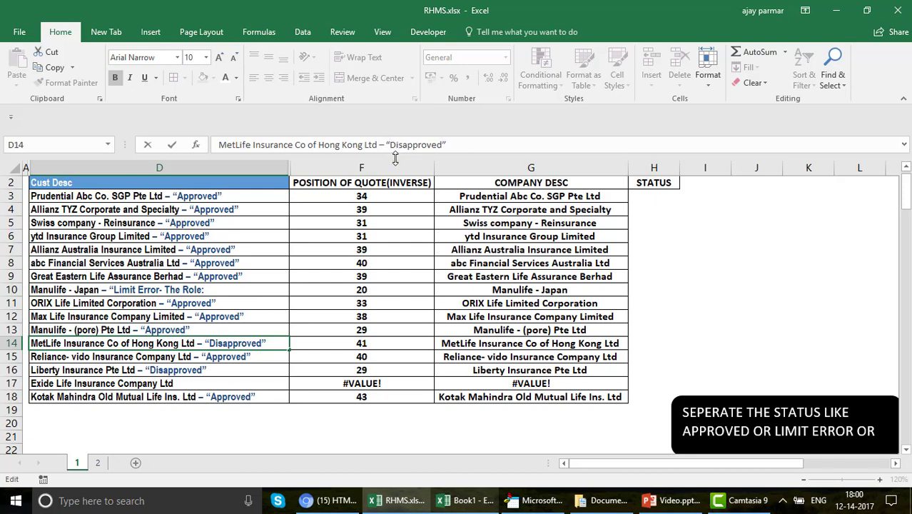
click(660, 199)
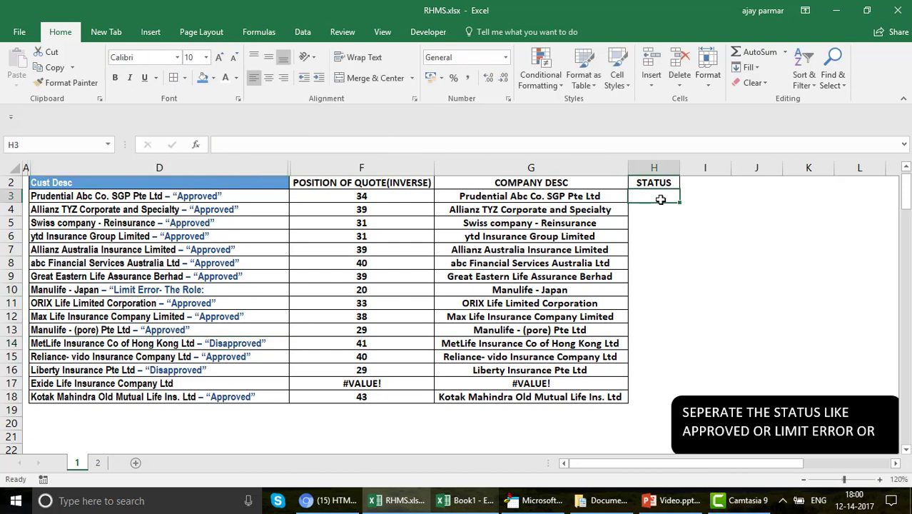
Enter =MID(D3,F3+1,8) in H3 to extract the status word Approved.
text(=MID()
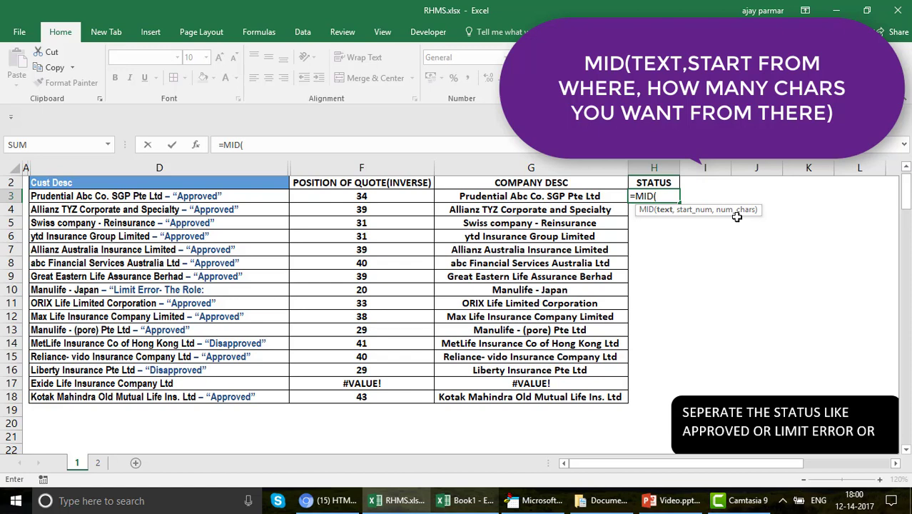
click(258, 195)
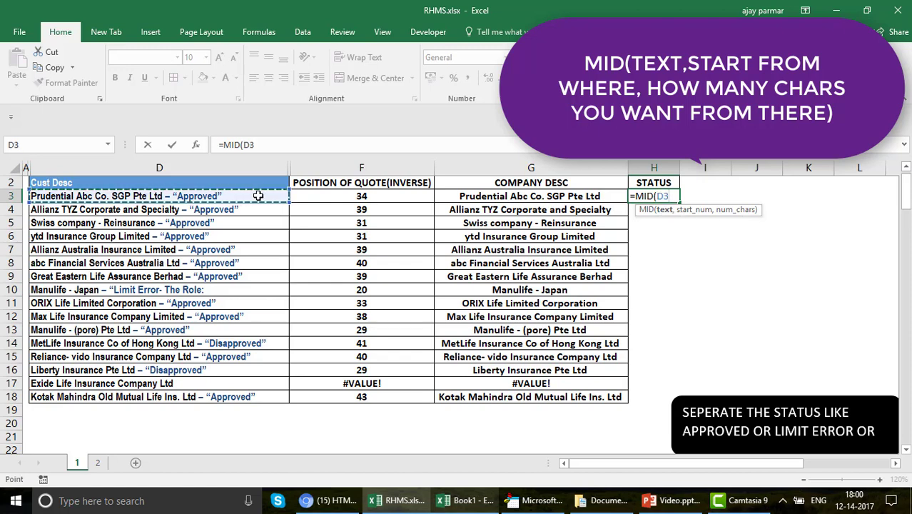
text(,)
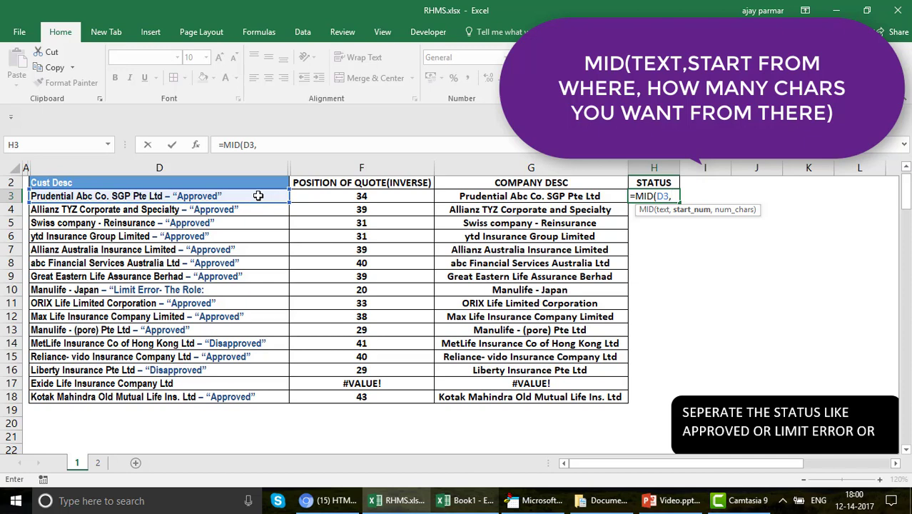
click(350, 197)
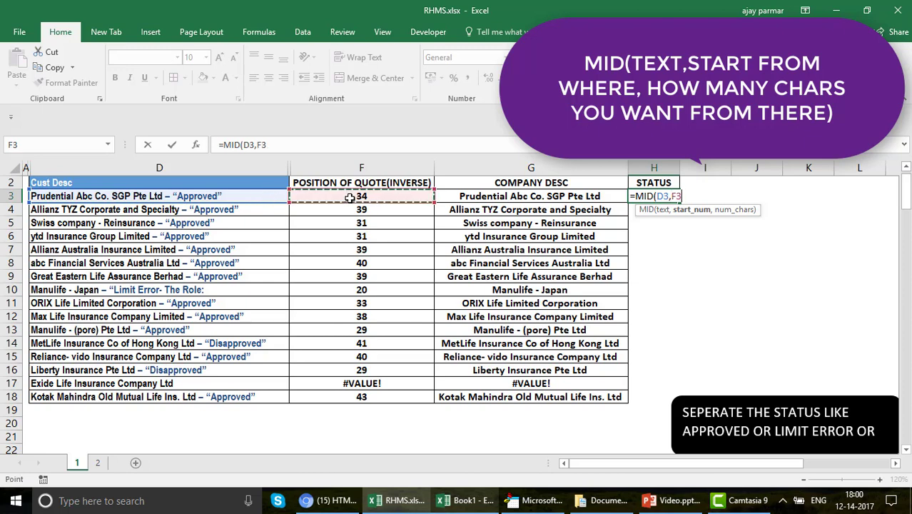
text(+1)
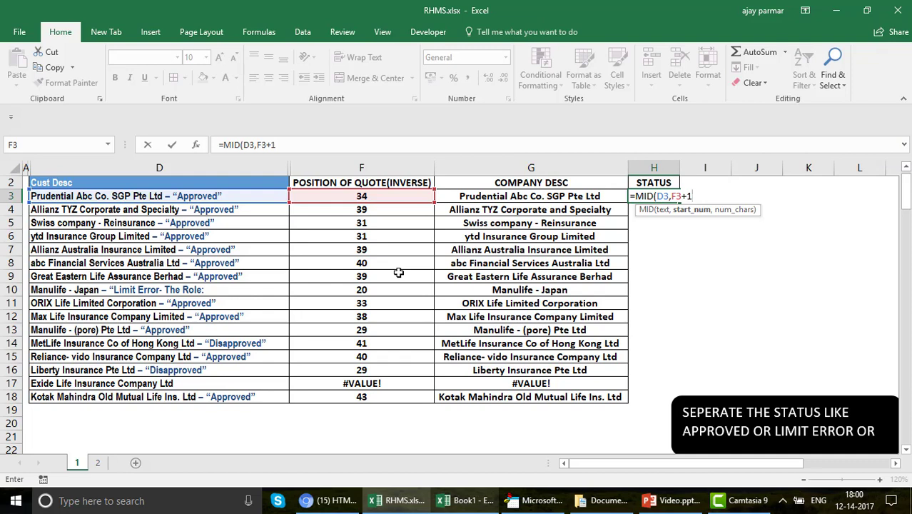
text(,)
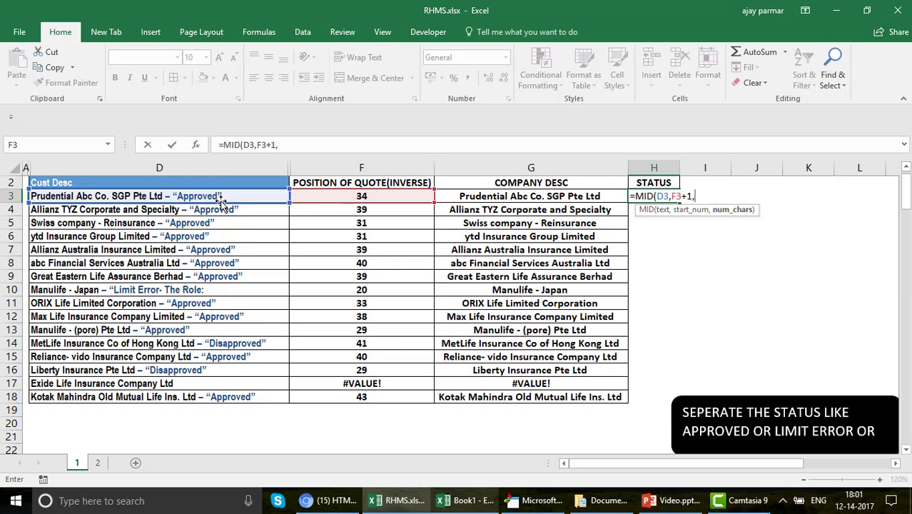
text(8)
key(Return)
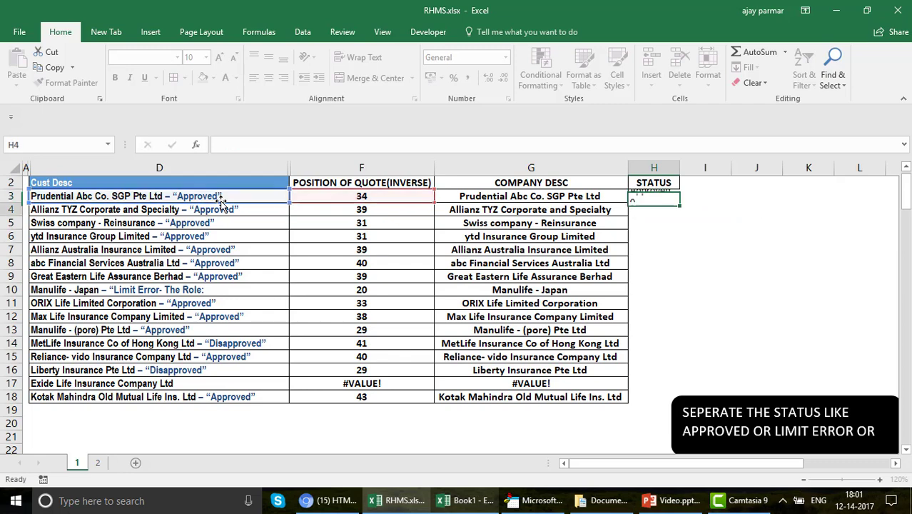
Review the Limit Error and Disapproved descriptions in D10 and D14, then reselect H3.
key(Up)
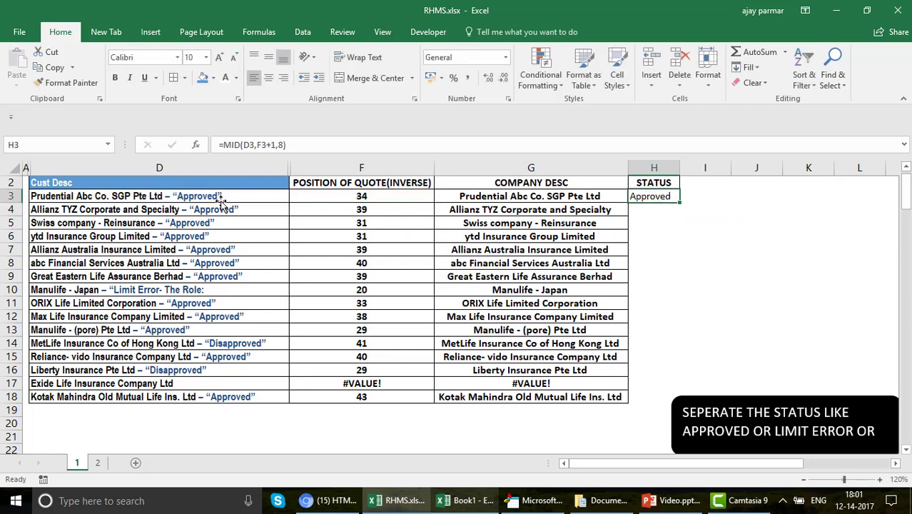
click(214, 287)
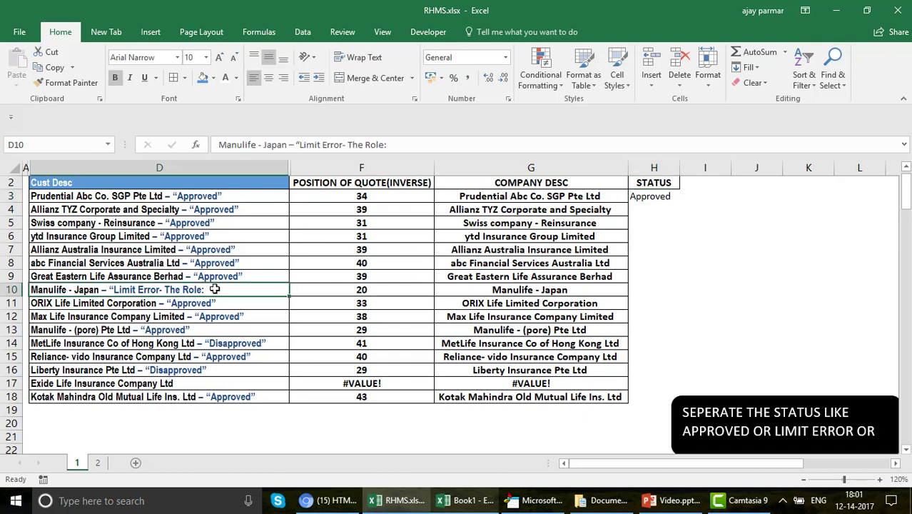
click(242, 345)
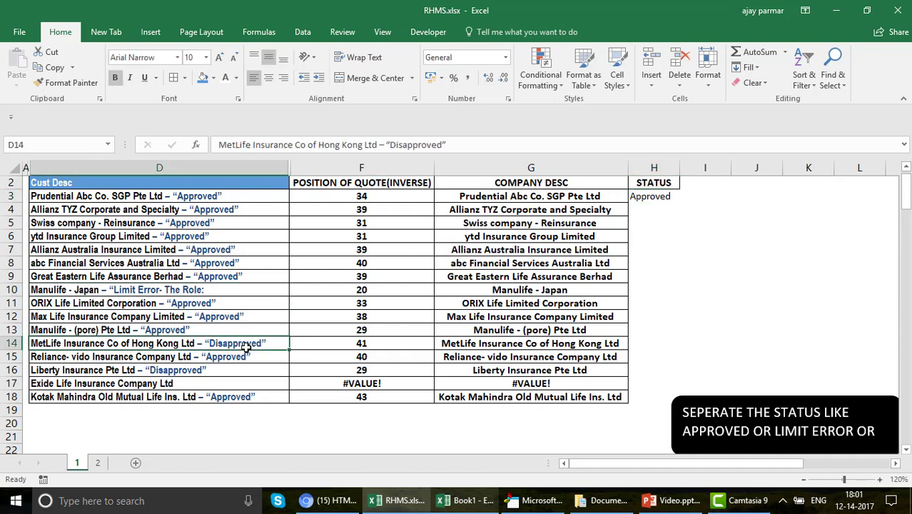
click(657, 200)
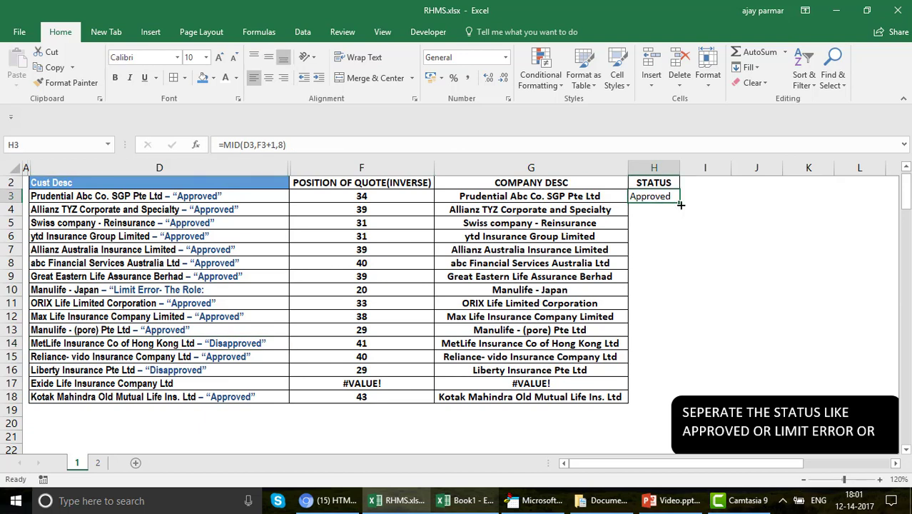
Fill the MID formula down to H18 and check the truncated Limit Er result in H10.
drag(681, 205, 681, 404)
click(654, 288)
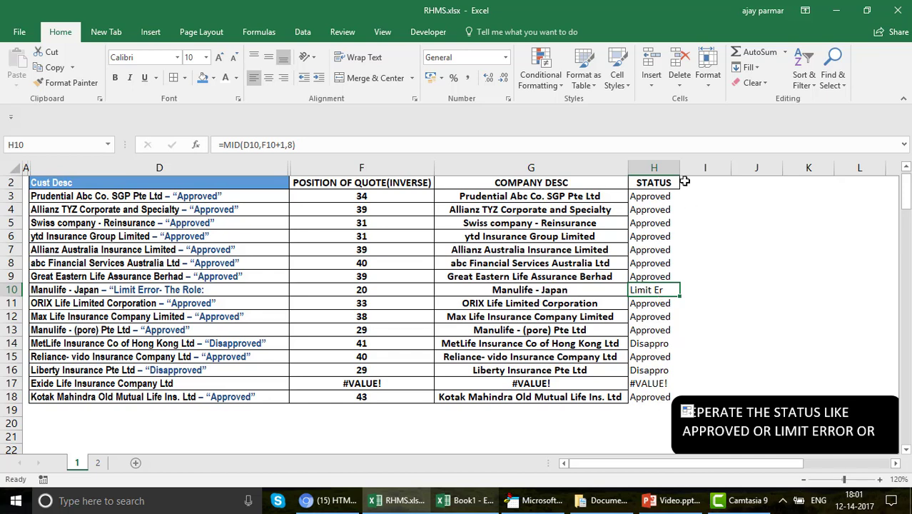
click(655, 197)
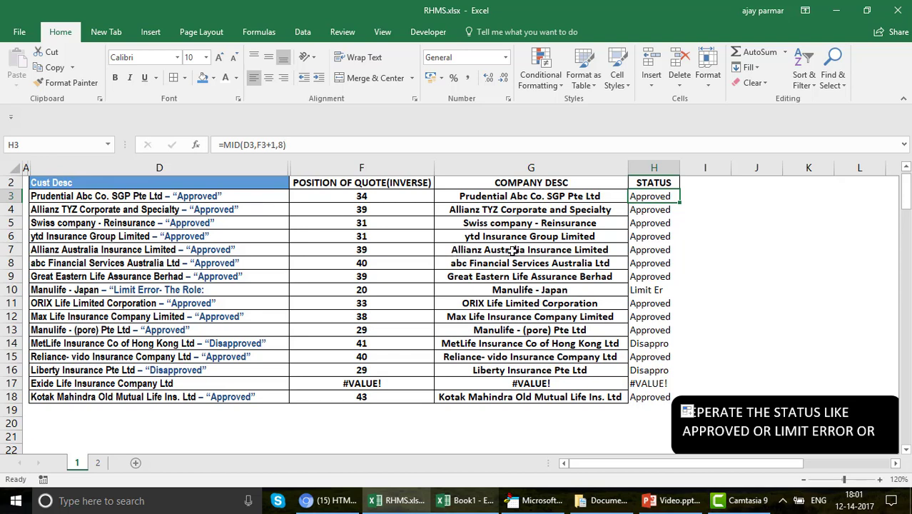
click(652, 291)
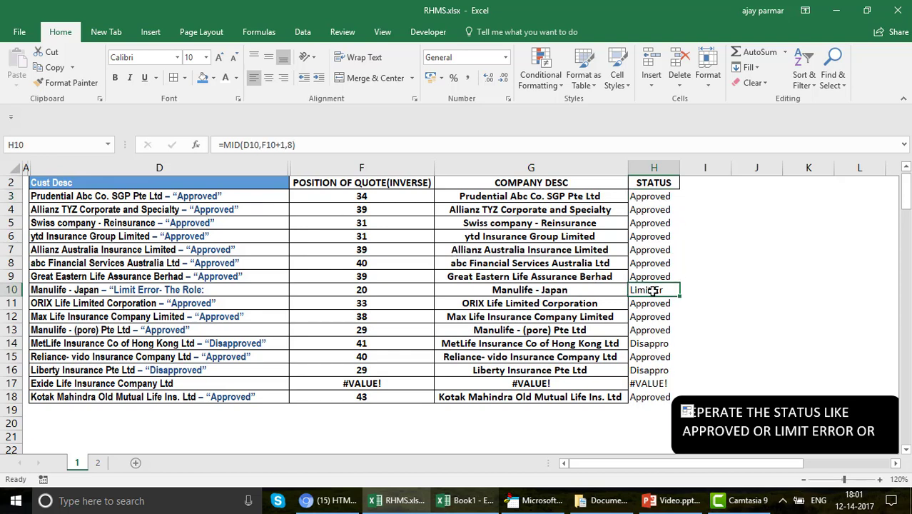
click(294, 146)
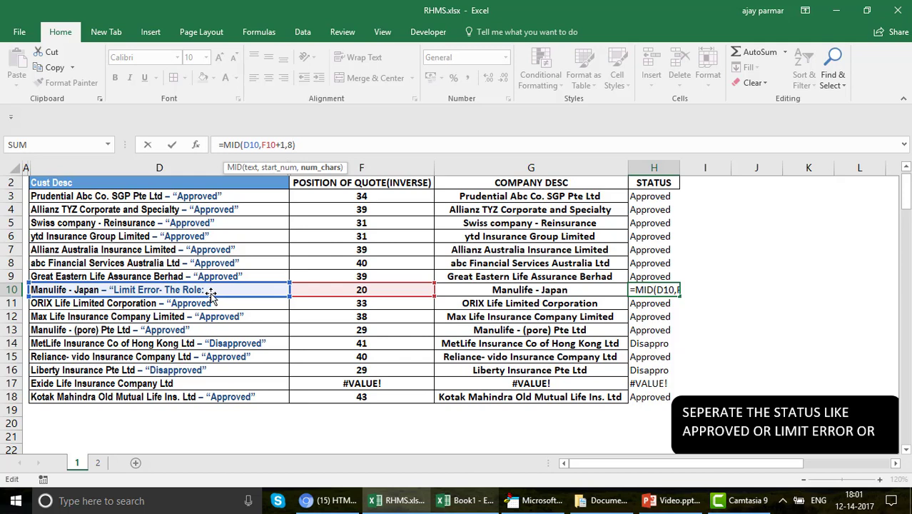
key(Return)
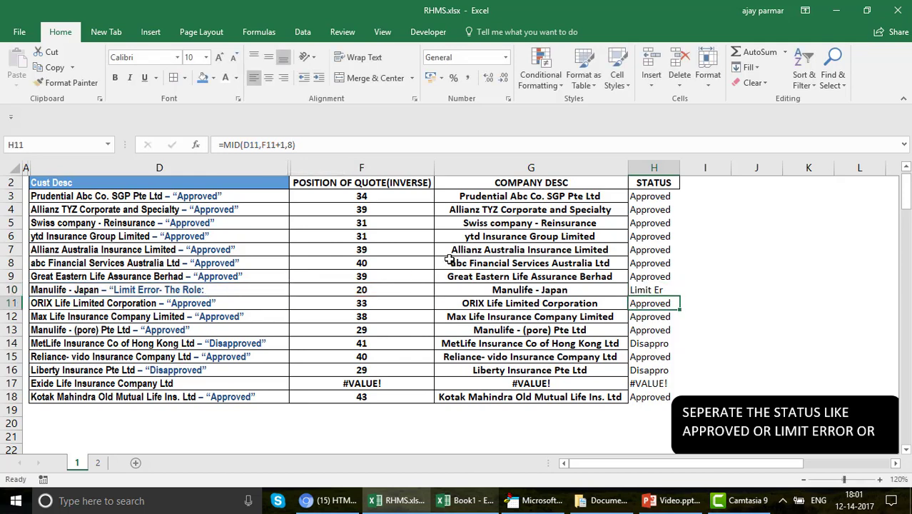
click(650, 199)
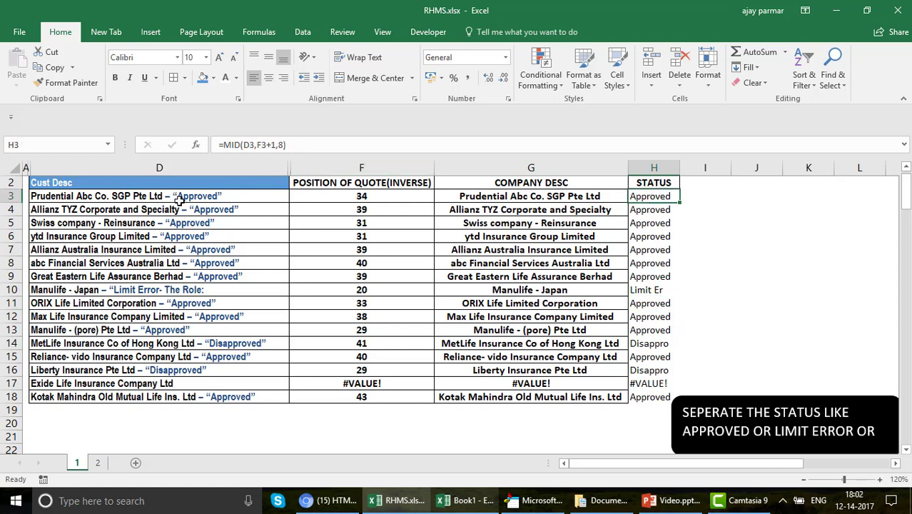
Change the MID character count from 8 to 100, fill down to H18 and autofit column H.
click(283, 145)
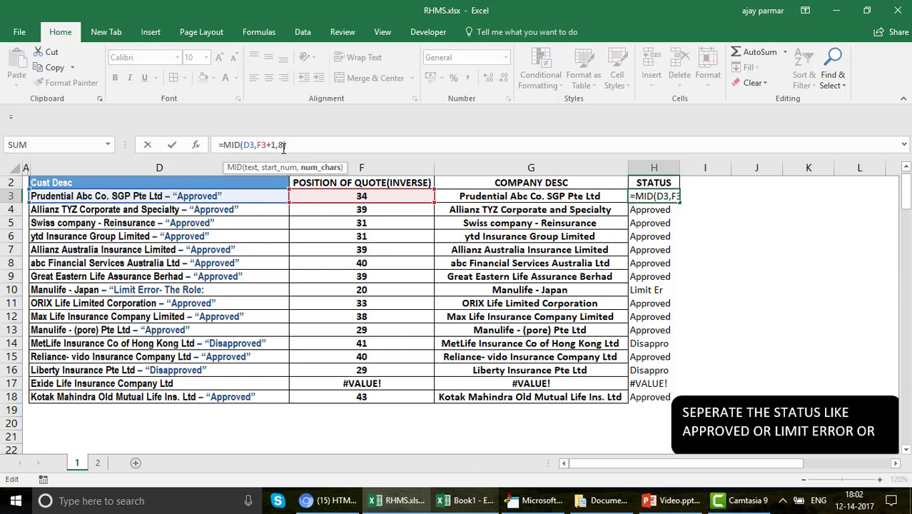
key(BackSpace)
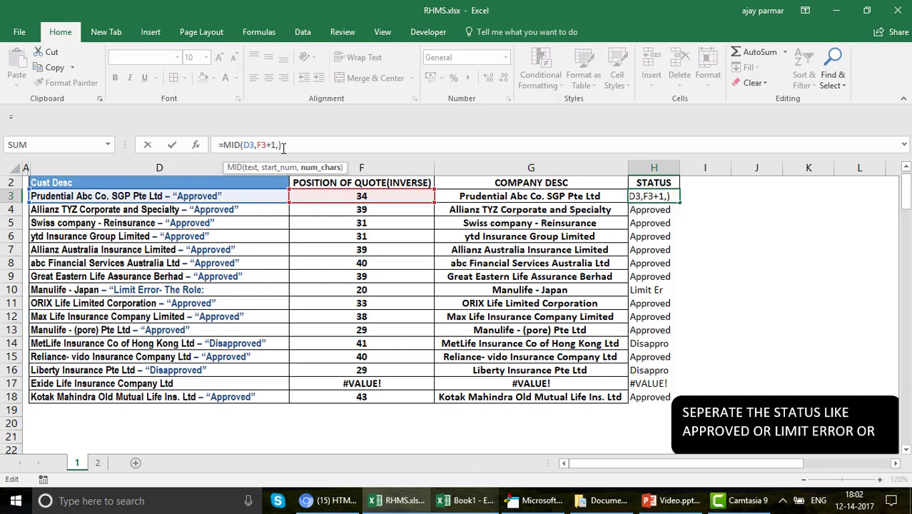
text(100)
key(Return)
click(653, 197)
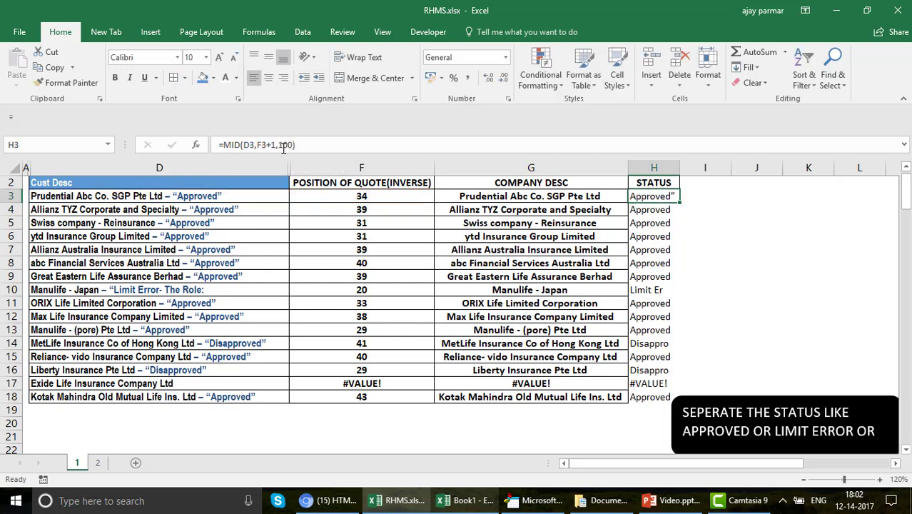
click(678, 207)
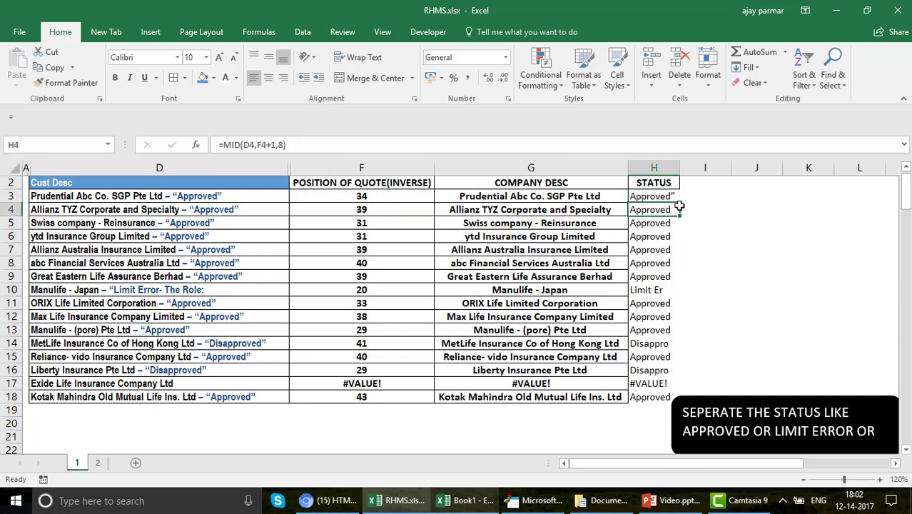
click(674, 197)
drag(680, 201, 681, 202)
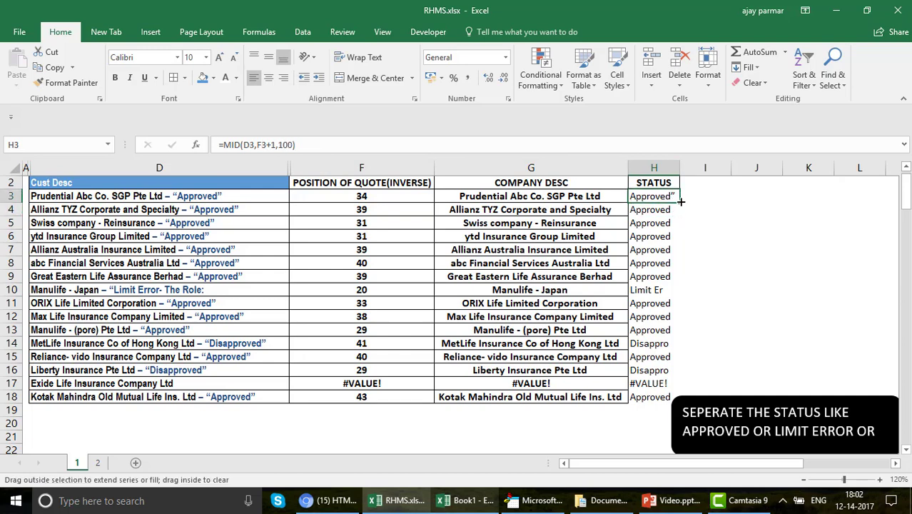
double_click(681, 202)
double_click(679, 168)
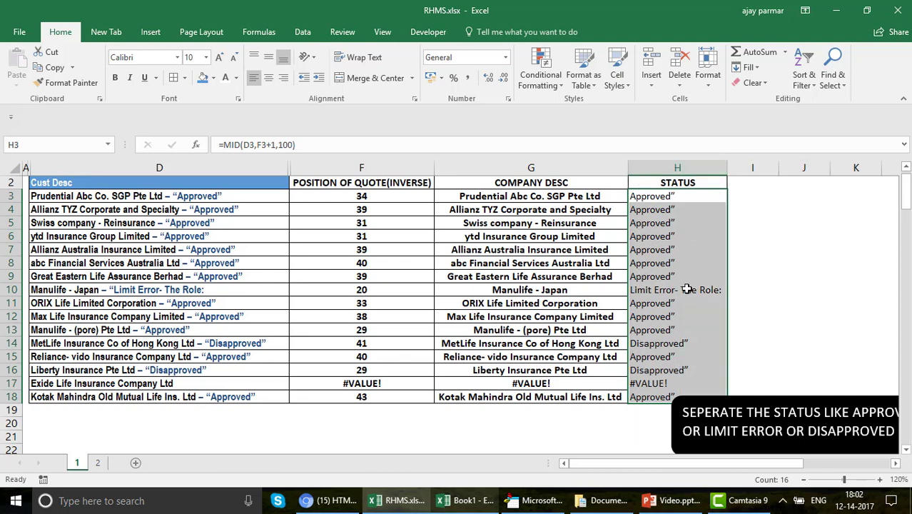
click(672, 197)
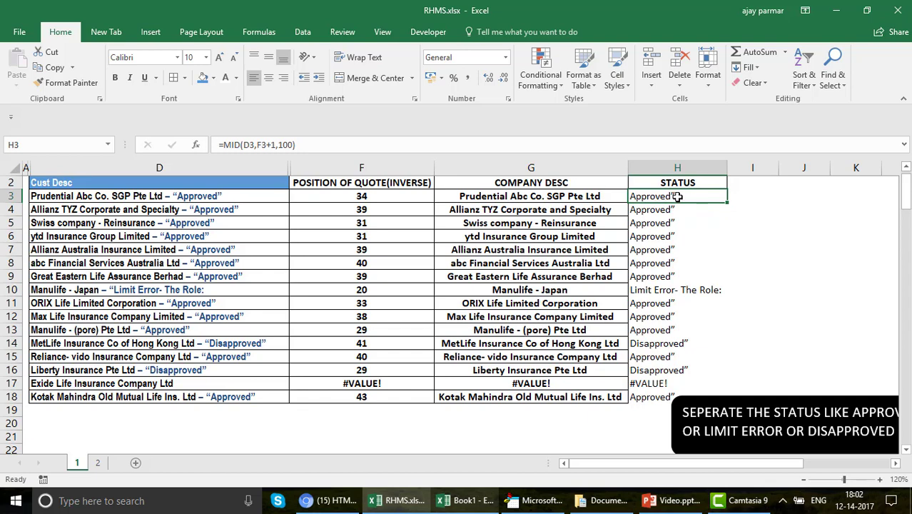
Inspect D3's description to find the closing quote mark, then reselect H3.
click(245, 198)
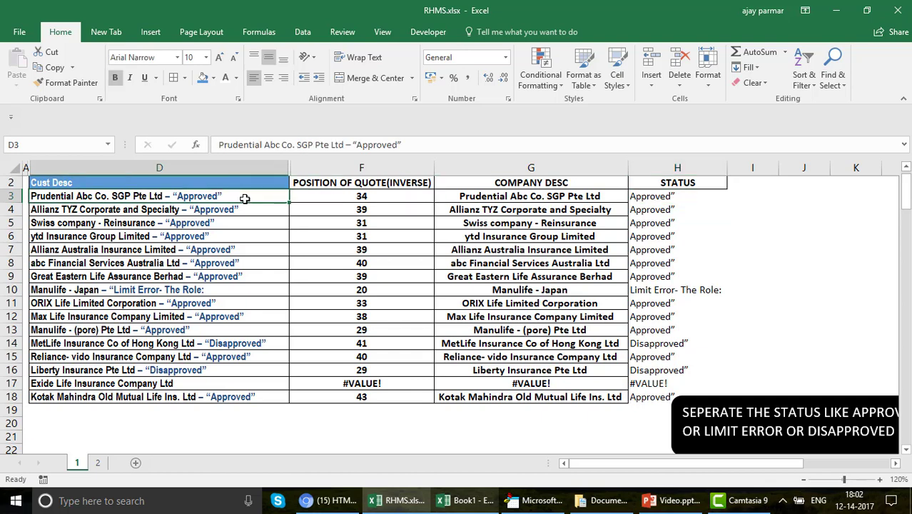
click(401, 144)
click(402, 144)
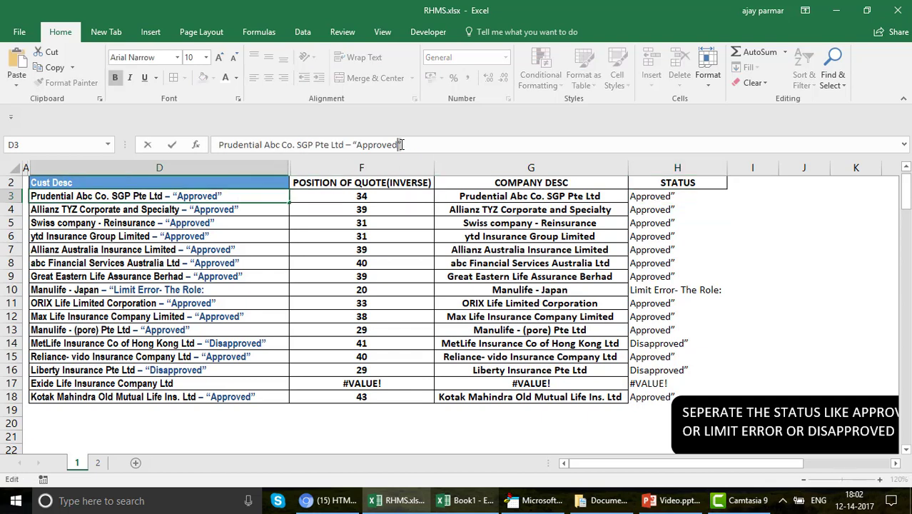
key(Escape)
key(Down)
click(650, 198)
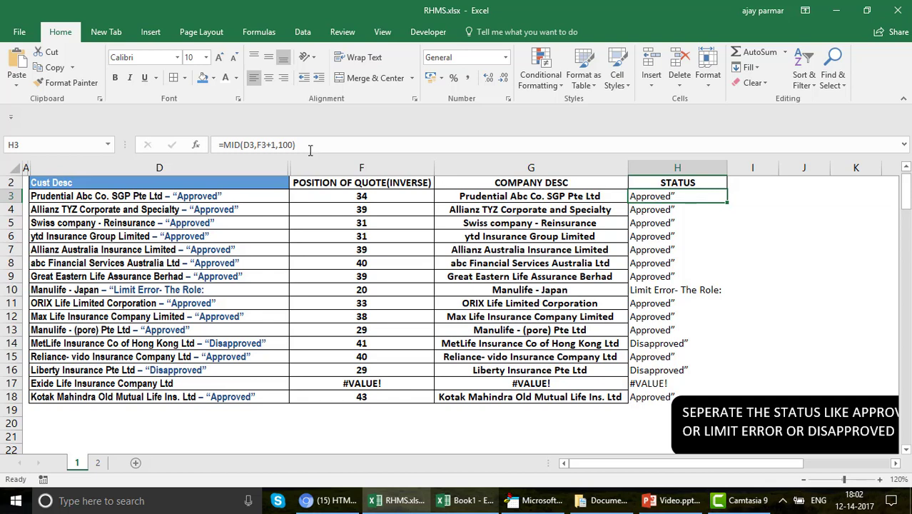
Wrap H3's MID formula in SUBSTITUTE to target the quote character.
click(224, 144)
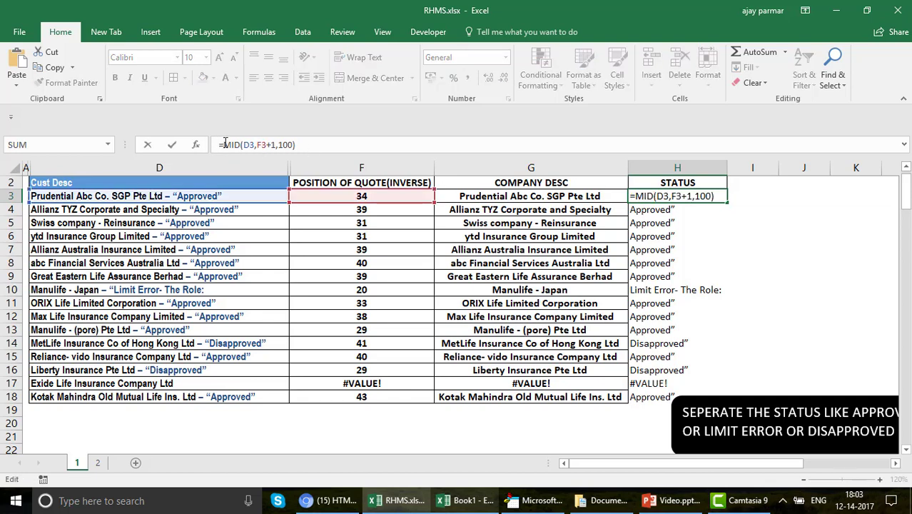
text(SU)
key(Tab)
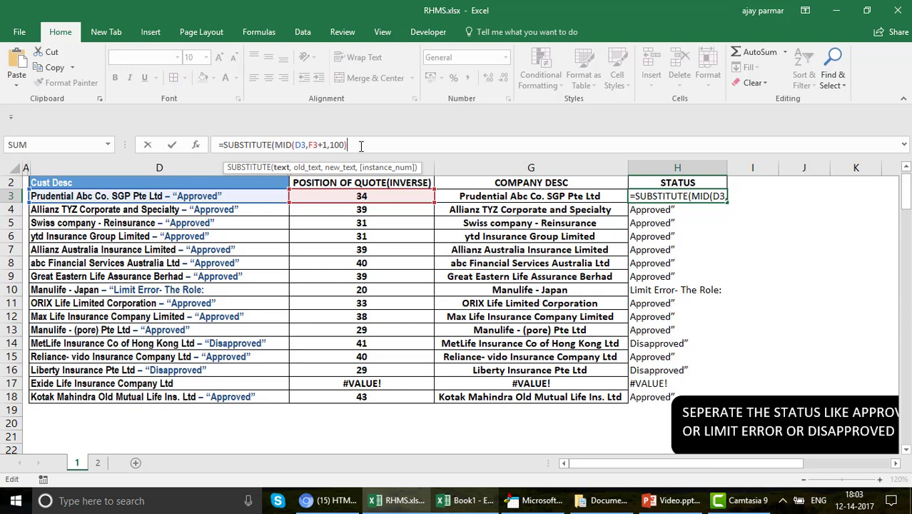
text(,”)
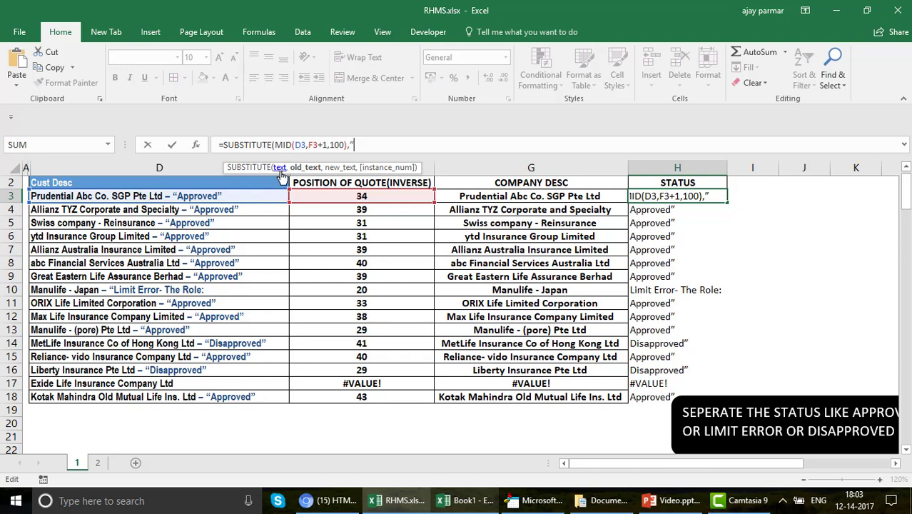
text(,)
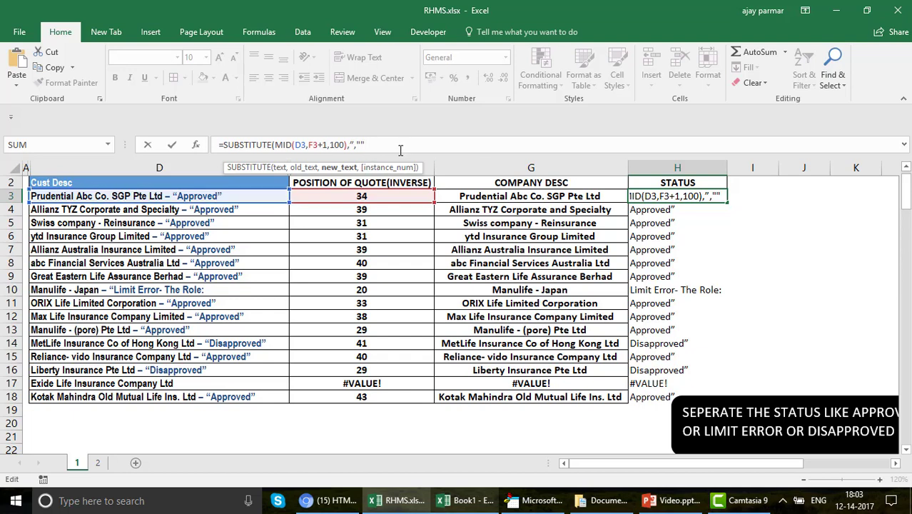
text(,)
key(BackSpace)
text())
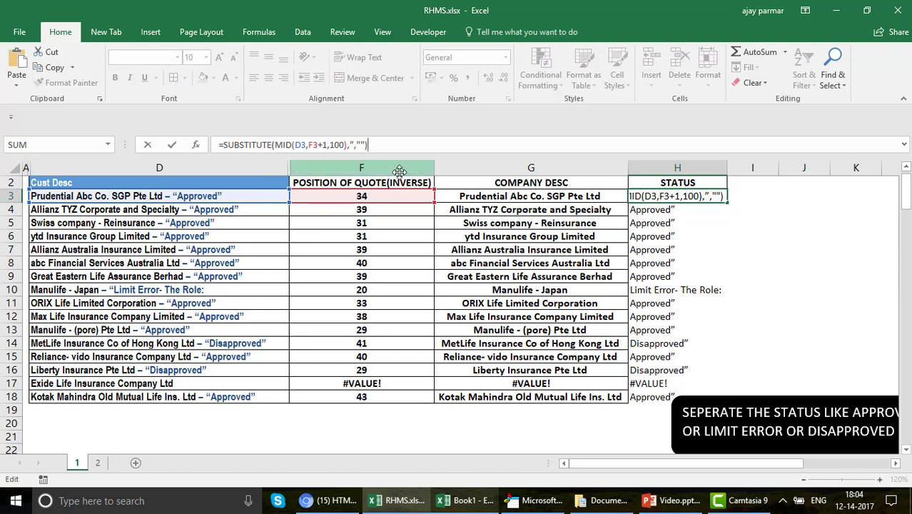
click(351, 144)
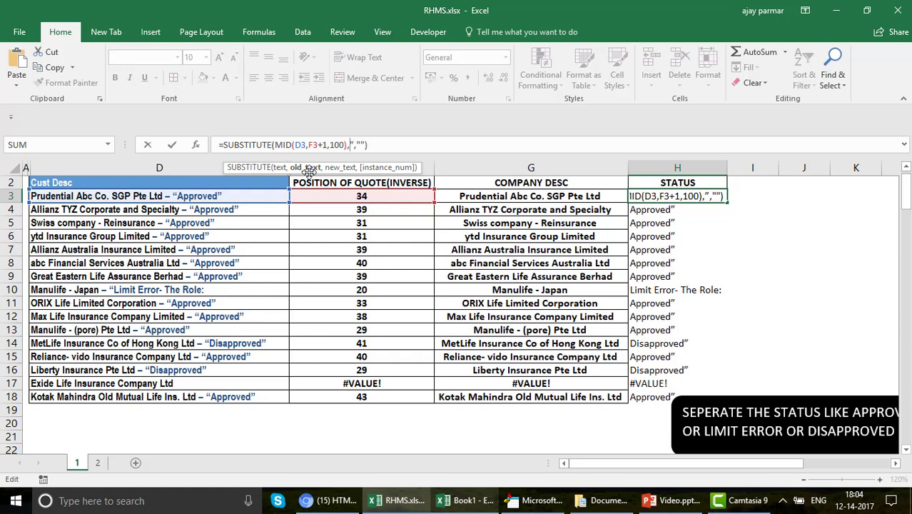
key(Return)
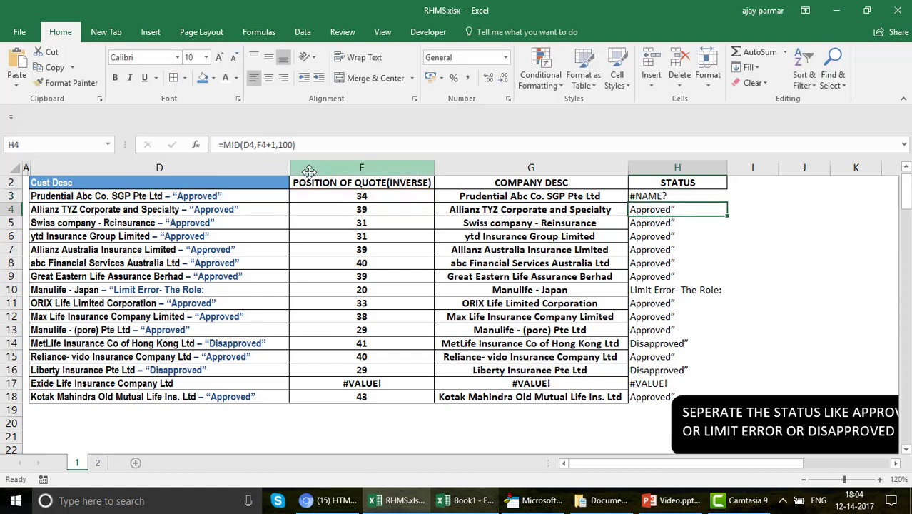
key(Up)
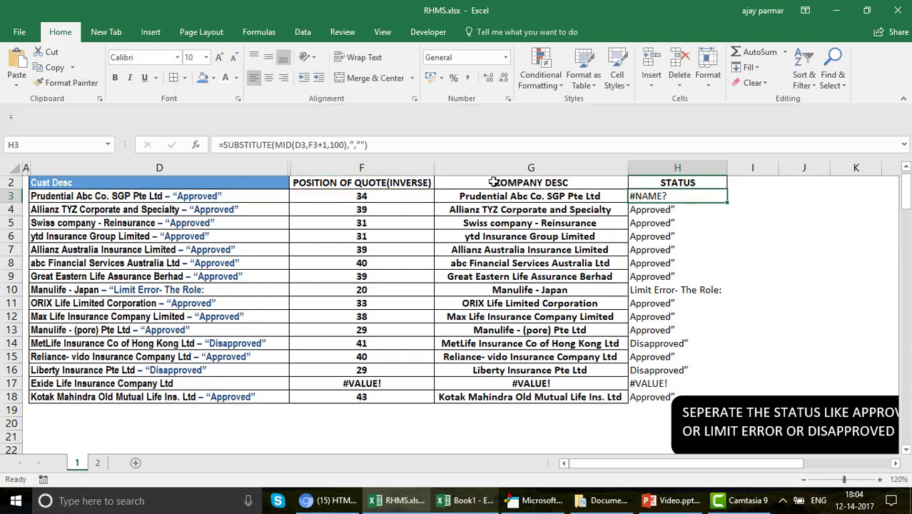
Add the empty "" replacement so H3 shows a clean Approved.
click(353, 145)
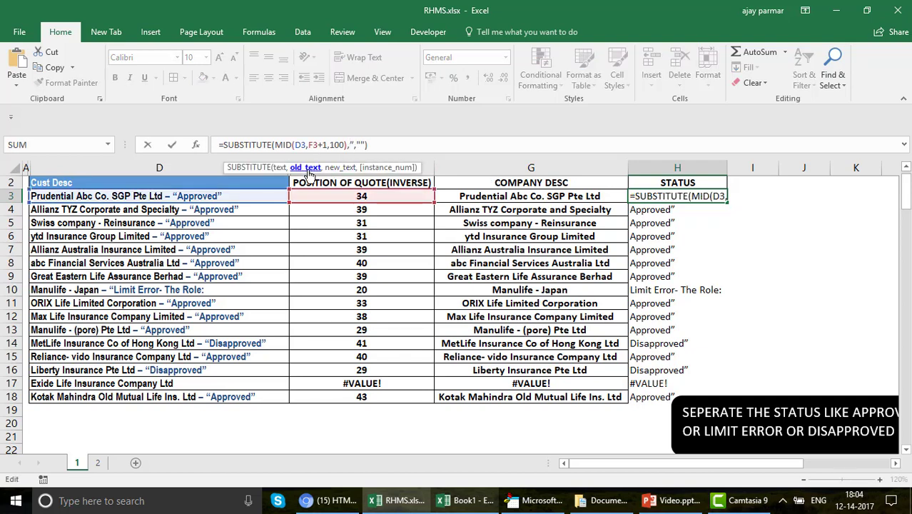
text("")
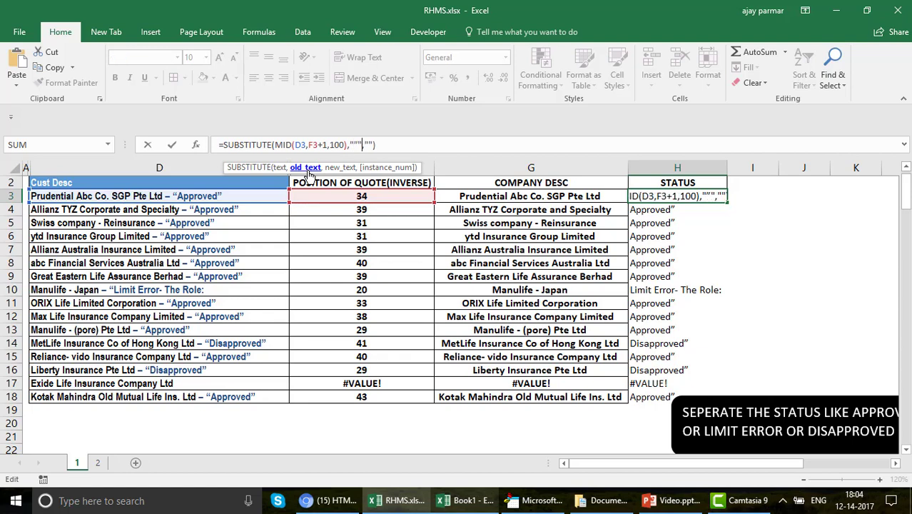
key(Return)
key(Up)
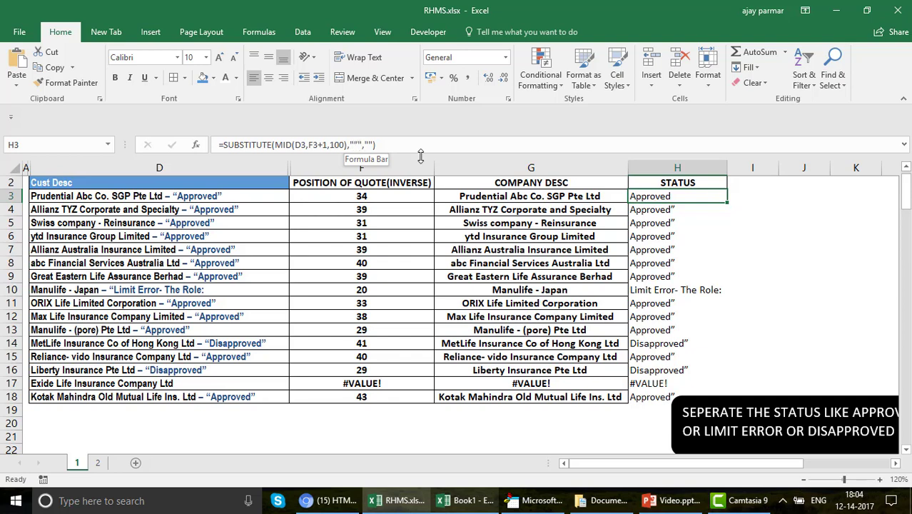
Fill the SUBSTITUTE formula down to H18, make it bold and centred, and widen column H.
double_click(728, 203)
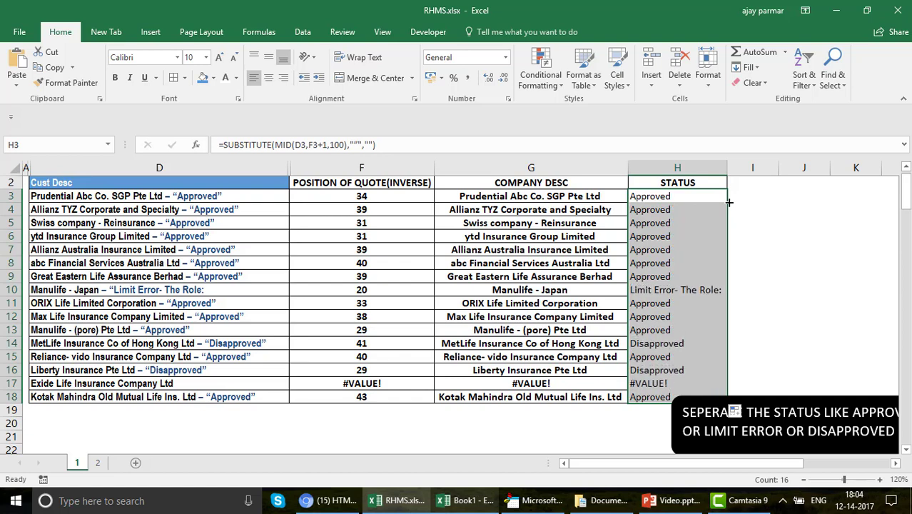
key(ctrl+b)
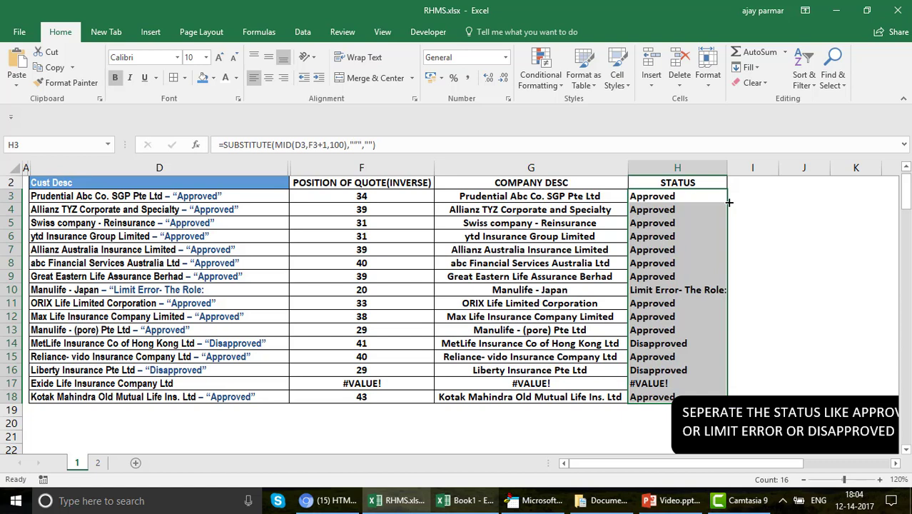
click(269, 78)
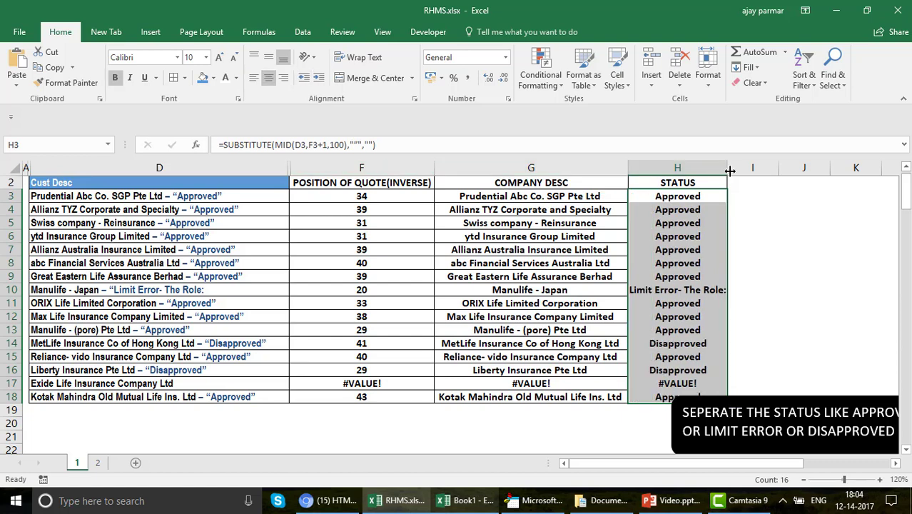
drag(728, 172, 731, 172)
Inspect the G3 company formula and the #VALUE! results in row 17.
click(536, 202)
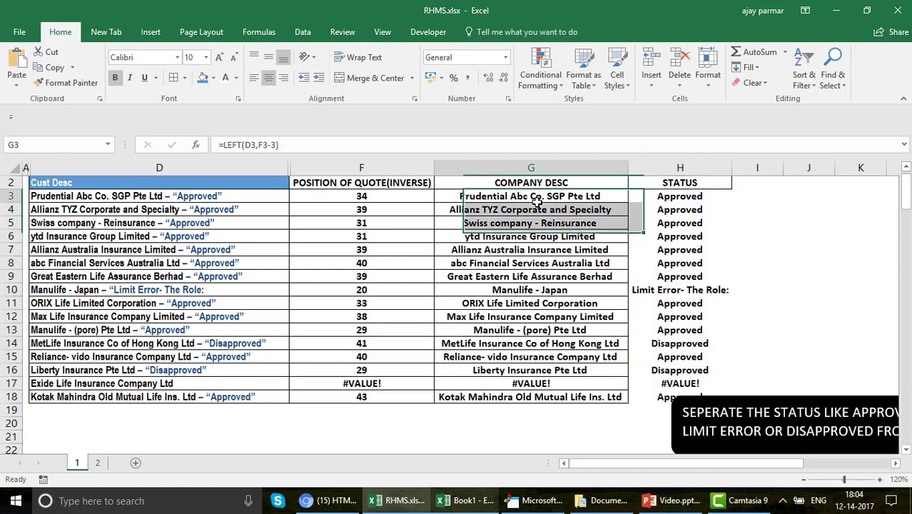
click(517, 386)
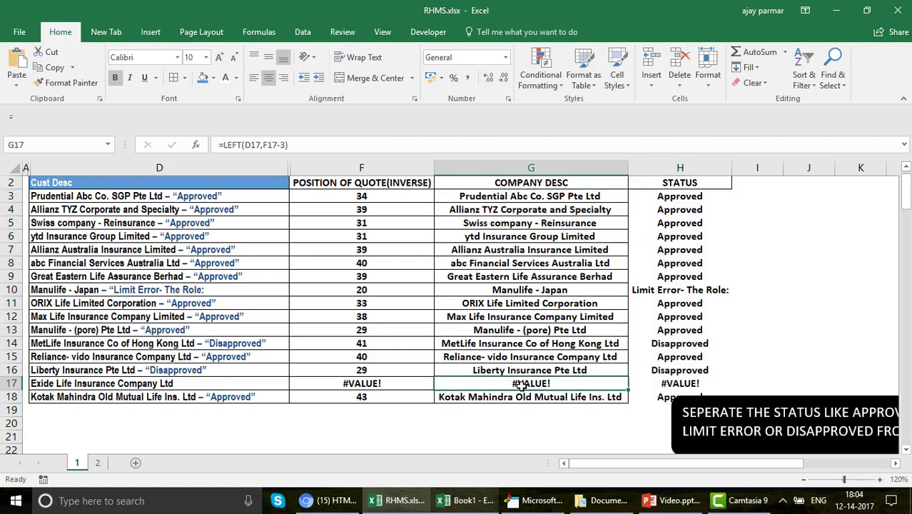
click(678, 383)
click(536, 383)
click(482, 202)
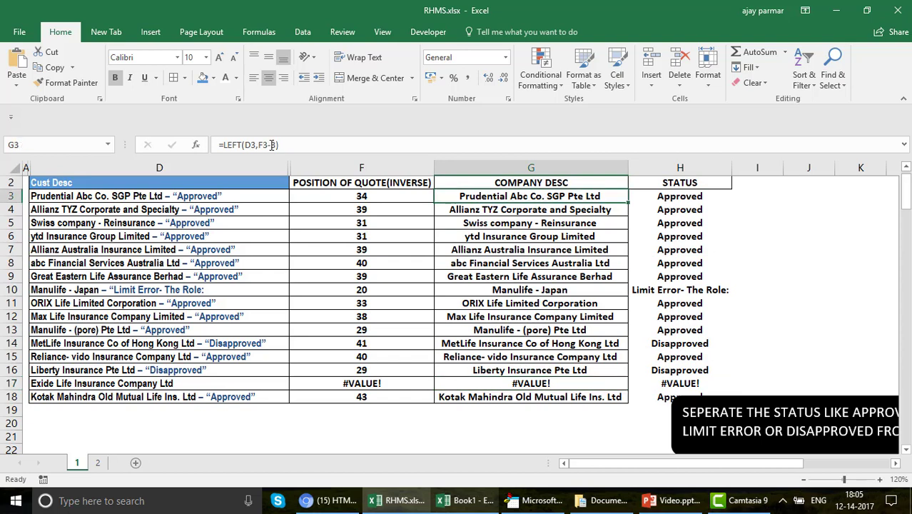
Wrap G3 as =IFERROR(LEFT(D3,F3-3),"") and fill it down to G18.
click(224, 147)
text(IFEE)
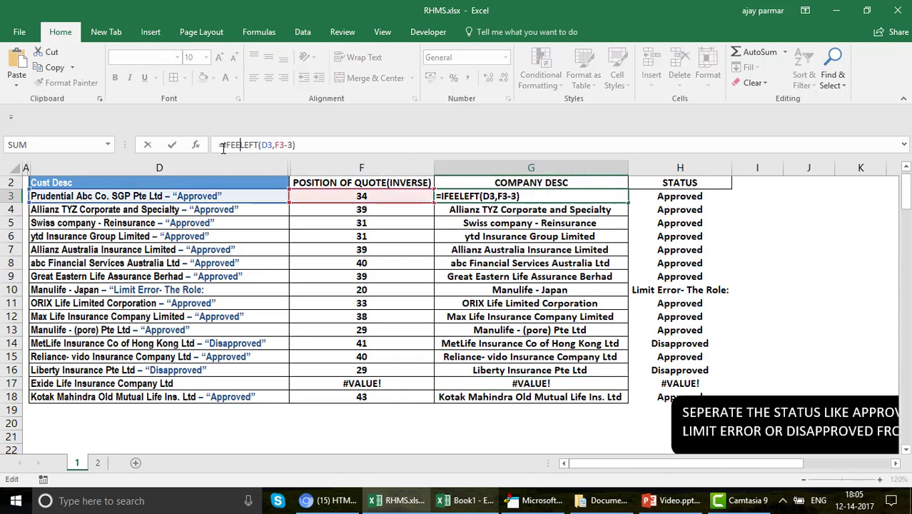
key(BackSpace)
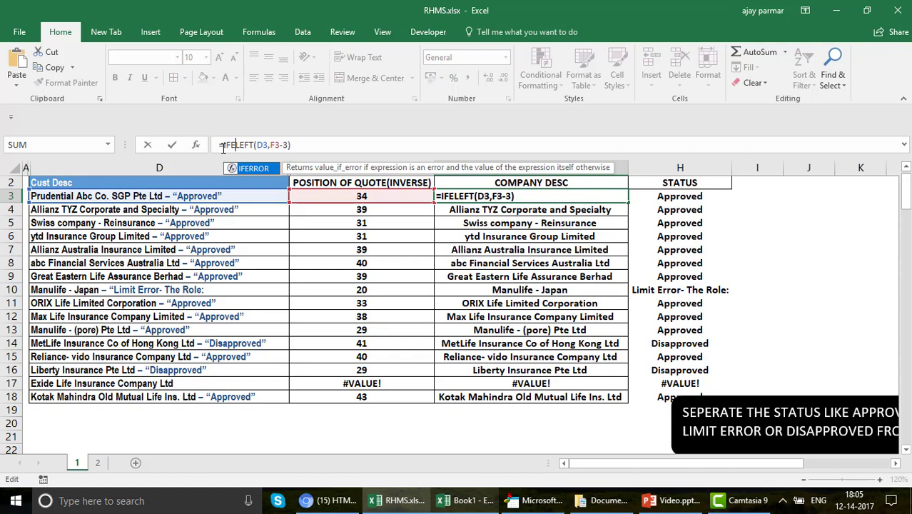
key(Tab)
click(363, 144)
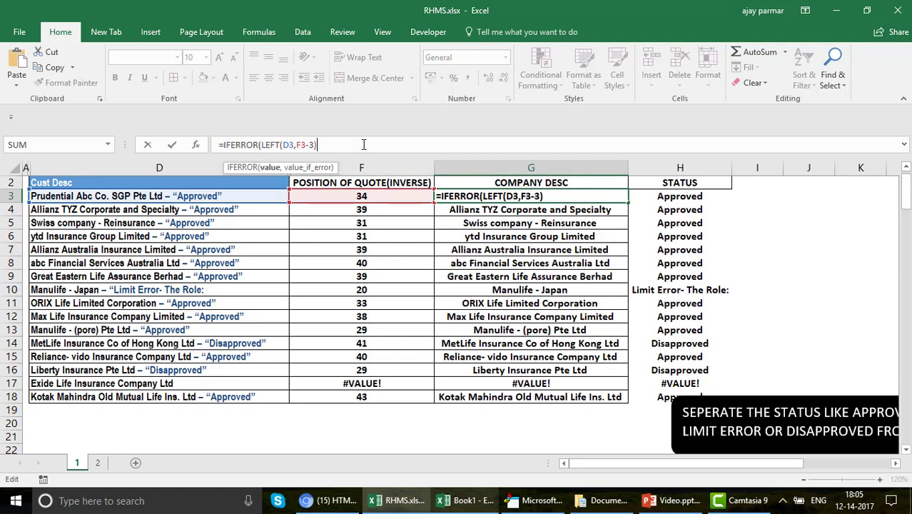
text(,")
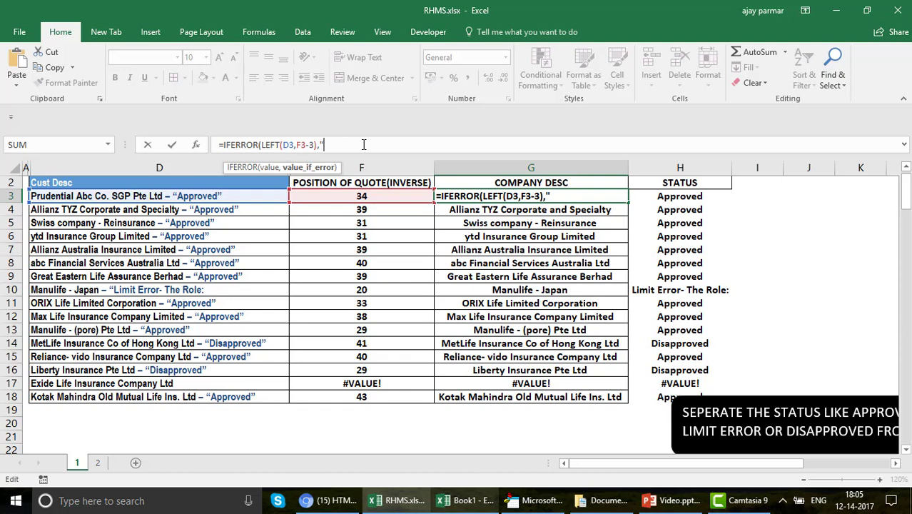
text("))
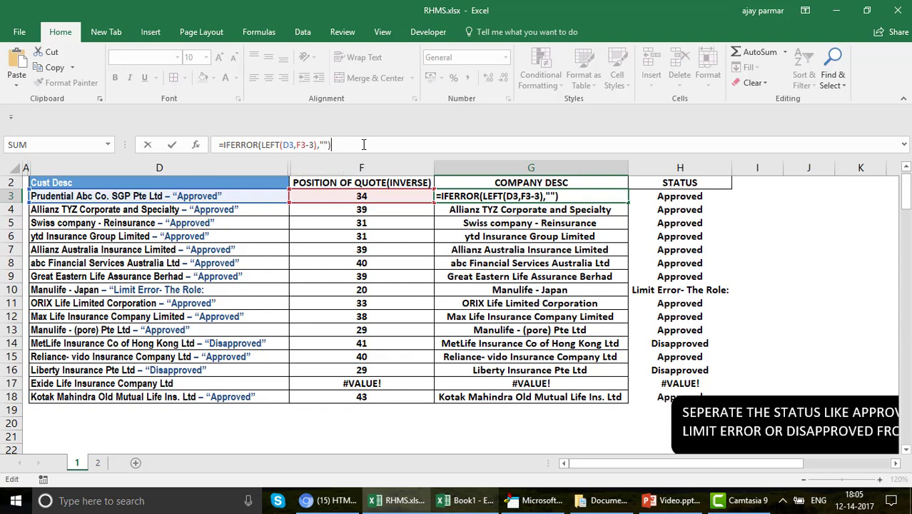
key(Return)
key(Up)
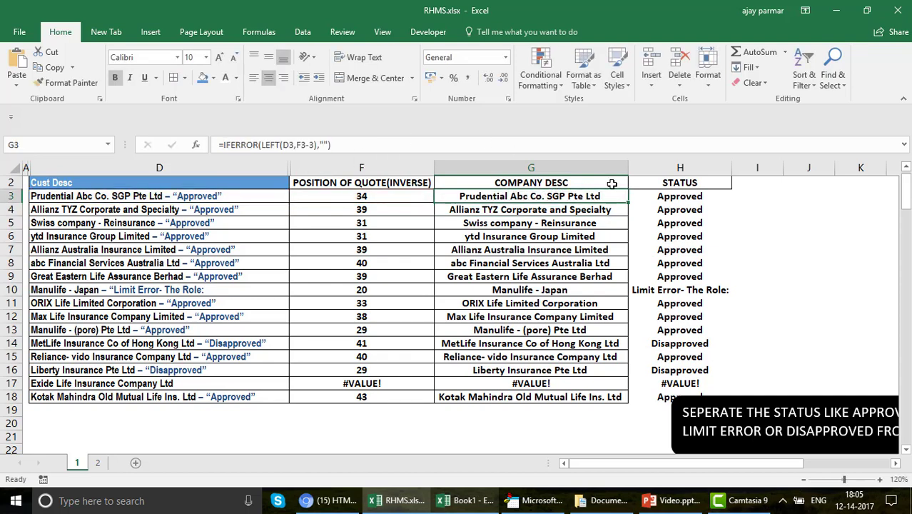
double_click(628, 202)
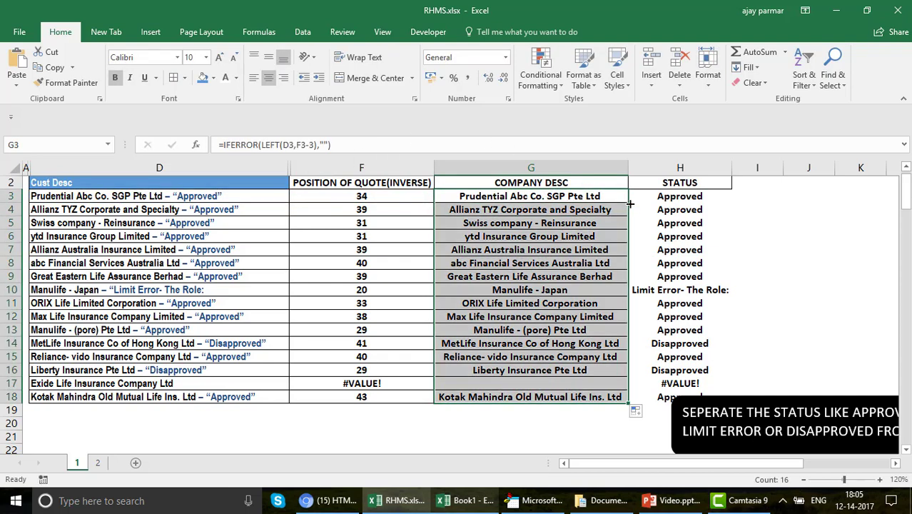
click(690, 200)
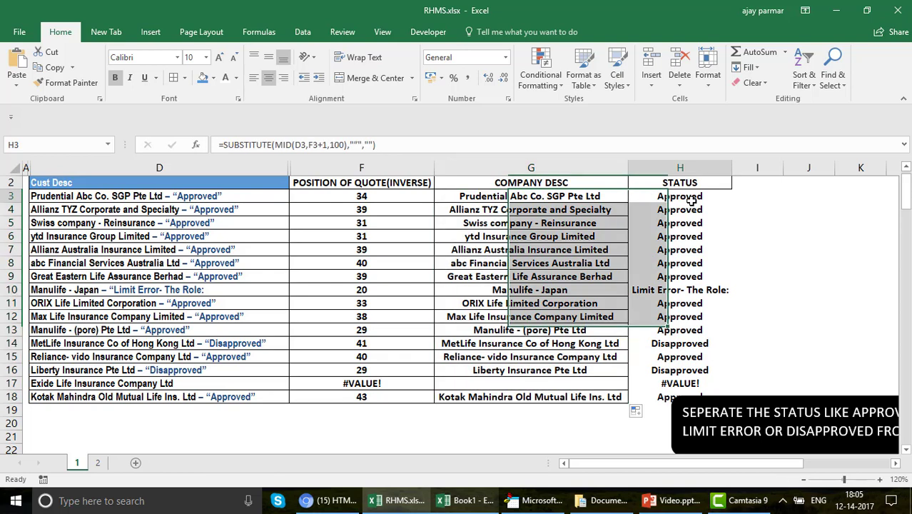
Wrap H3's status formula in IFERROR(...,"") and fill it down to H18, blanking H17.
click(222, 144)
text(IFERROR()
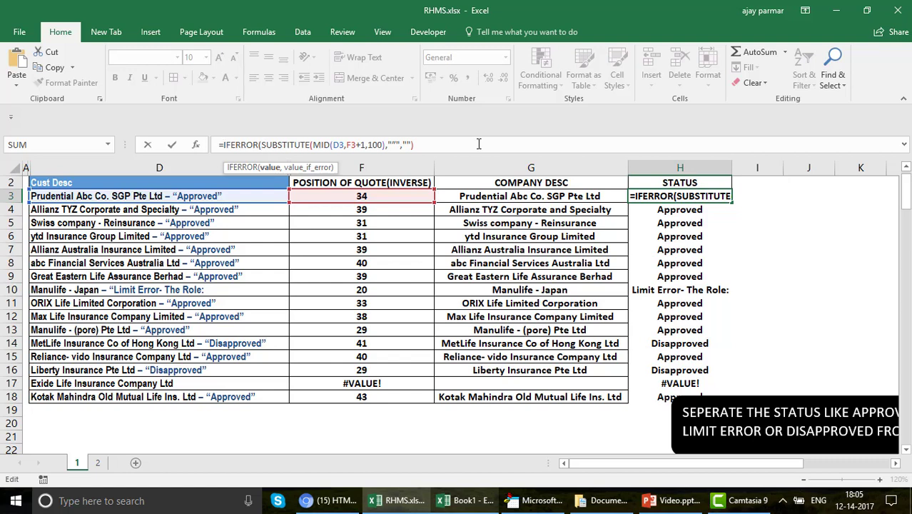
text(,""))
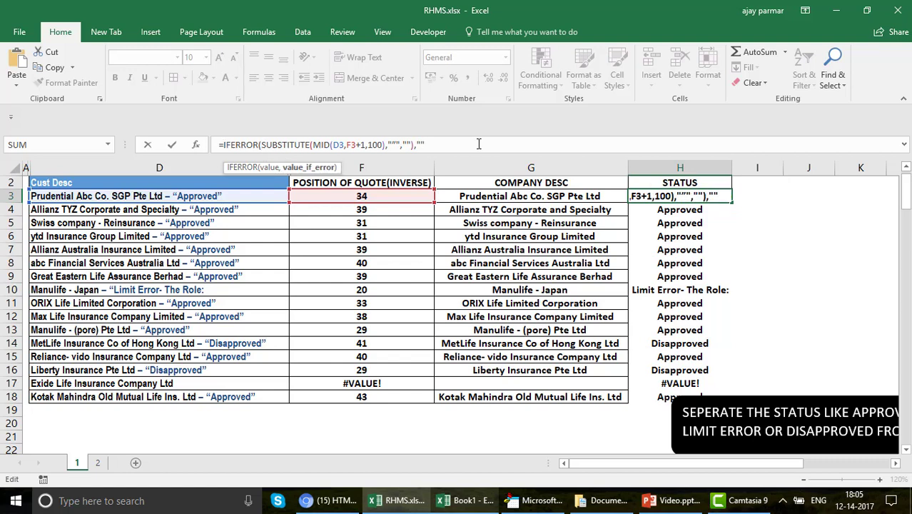
key(Return)
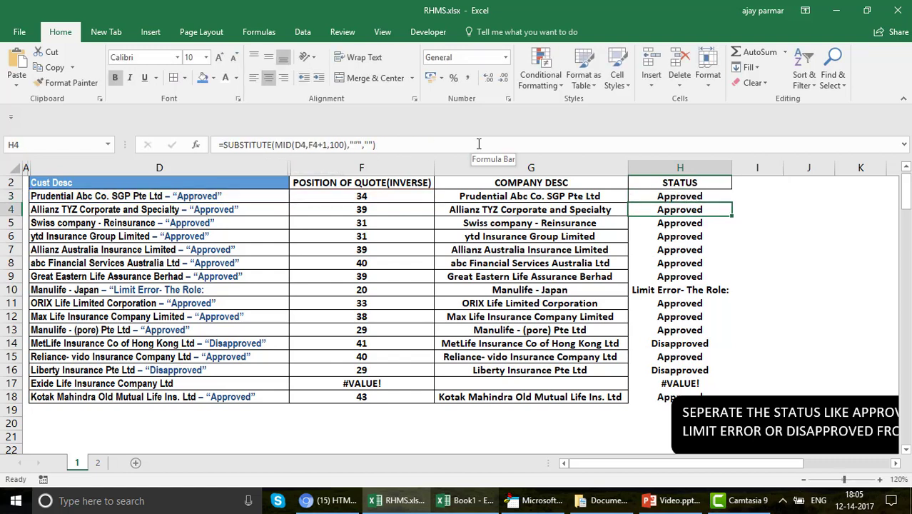
click(682, 197)
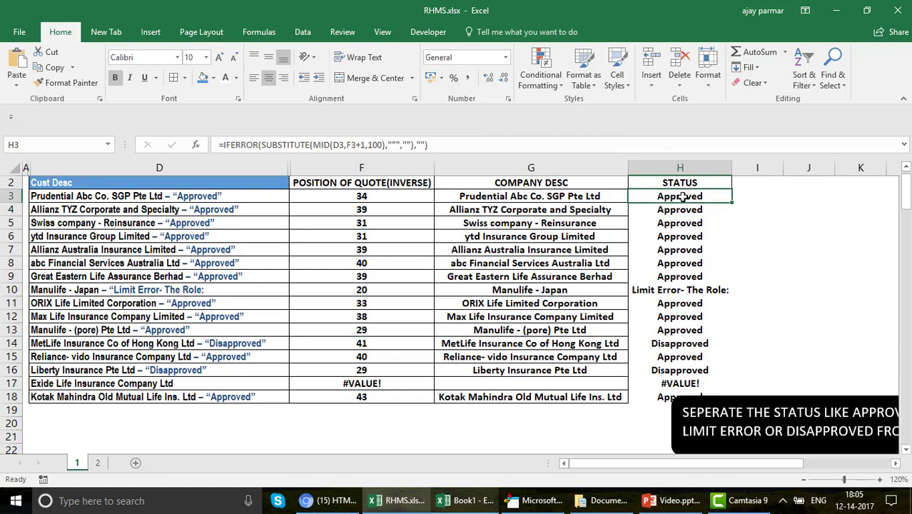
drag(729, 206, 721, 396)
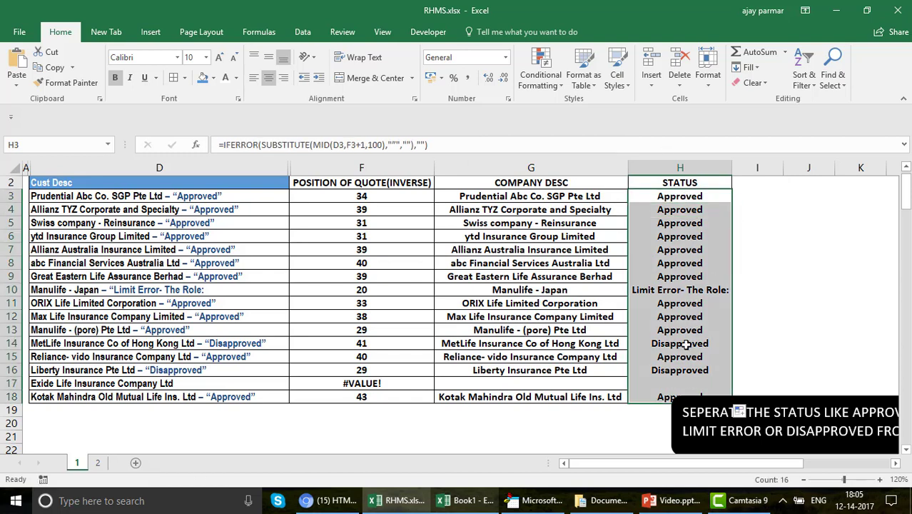
click(658, 382)
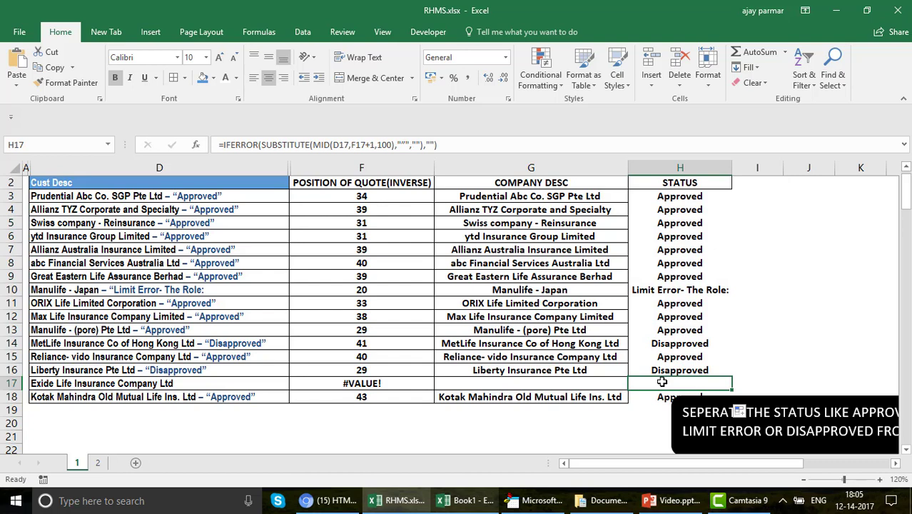
click(532, 198)
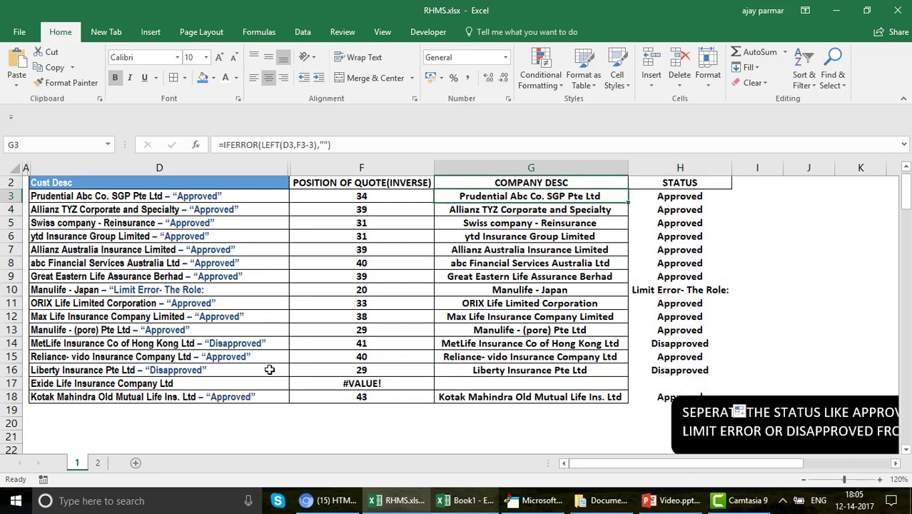
Compare D17's Exide description with the blank company result in G17.
click(207, 388)
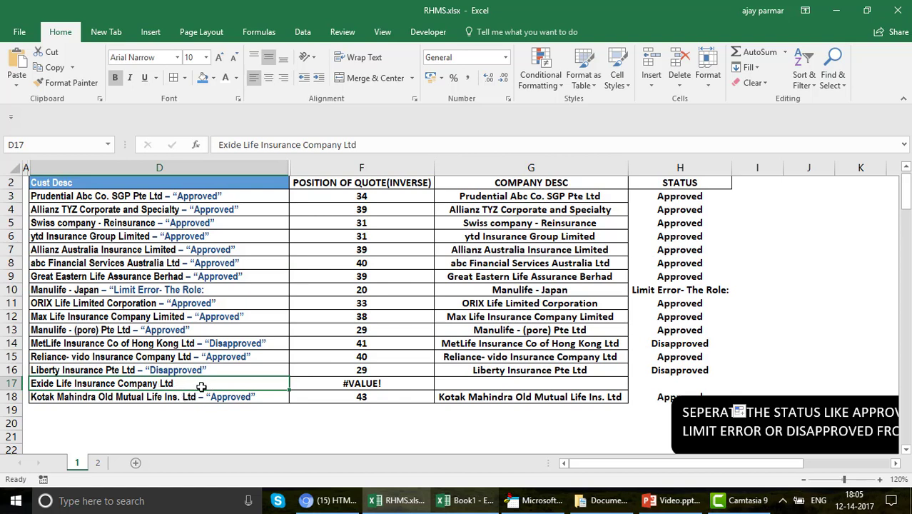
click(490, 385)
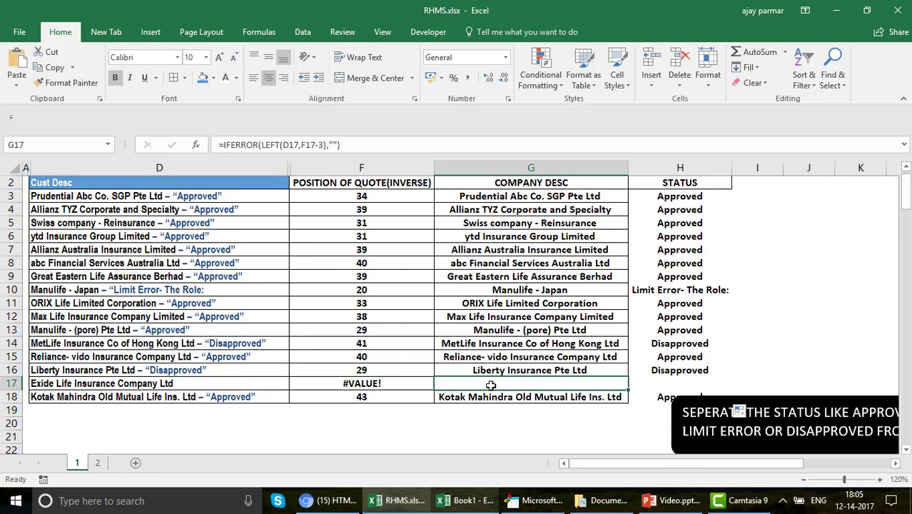
click(199, 383)
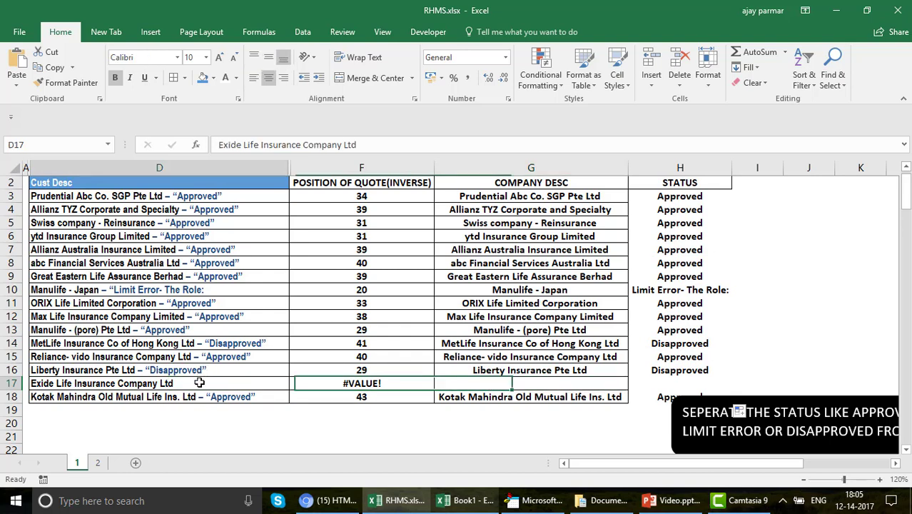
click(467, 382)
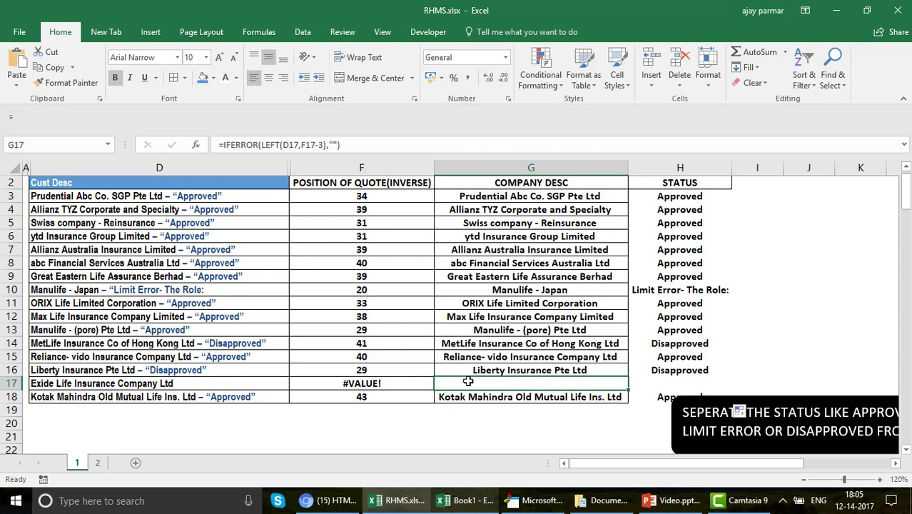
click(489, 199)
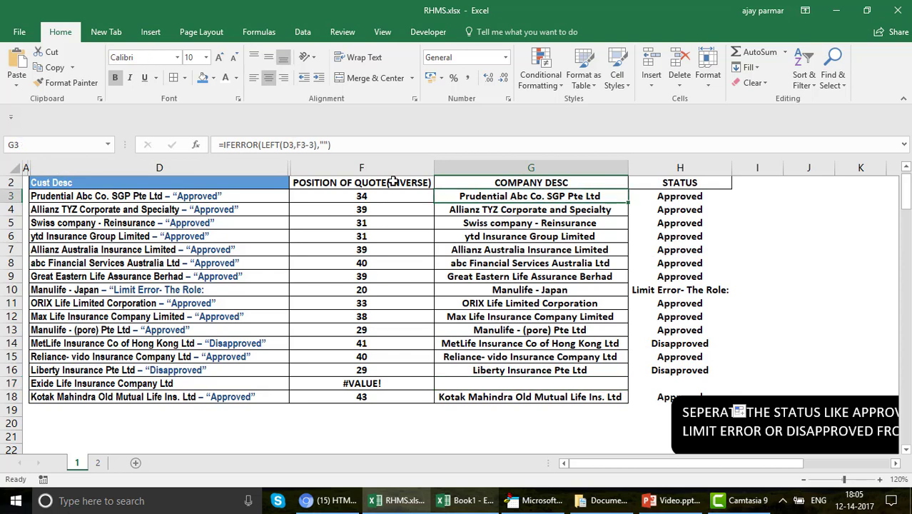
Change G3 to =IFERROR(LEFT(D3,F3-3),D3) and fill it down to G18.
click(327, 144)
key(BackSpace)
key(BackSpace)
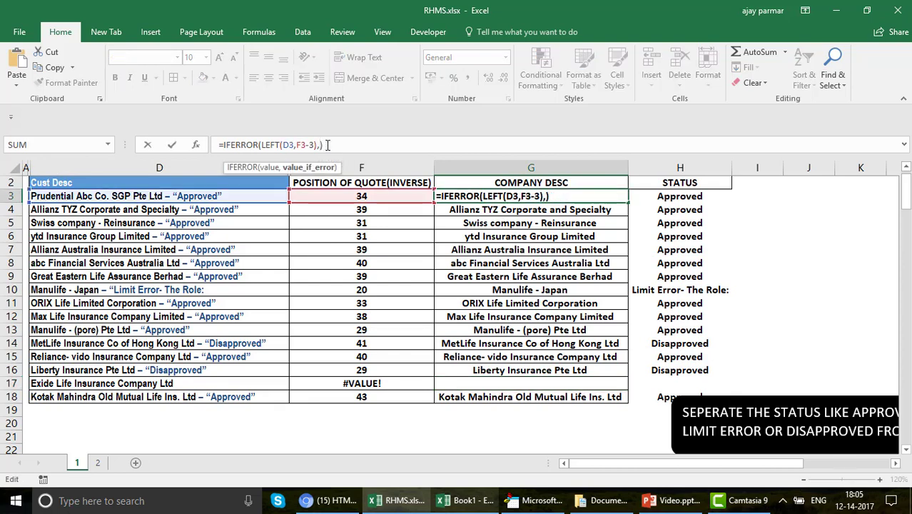
click(152, 196)
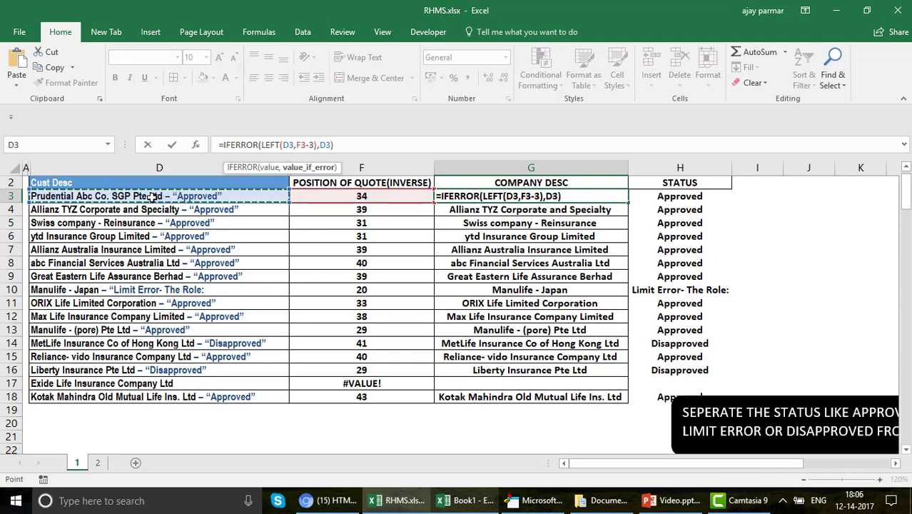
key(Return)
key(Up)
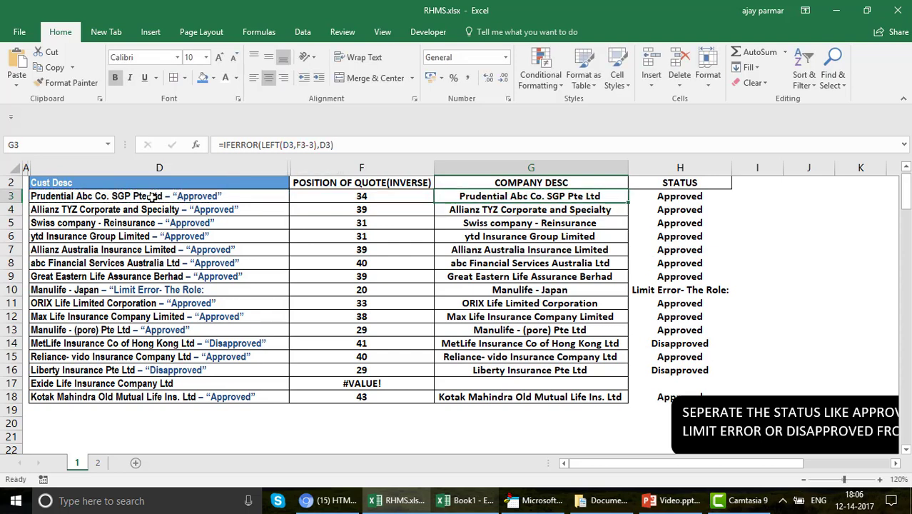
double_click(627, 205)
Check row 17: G17 now shows the full Exide description while F17 stays #VALUE!
click(512, 383)
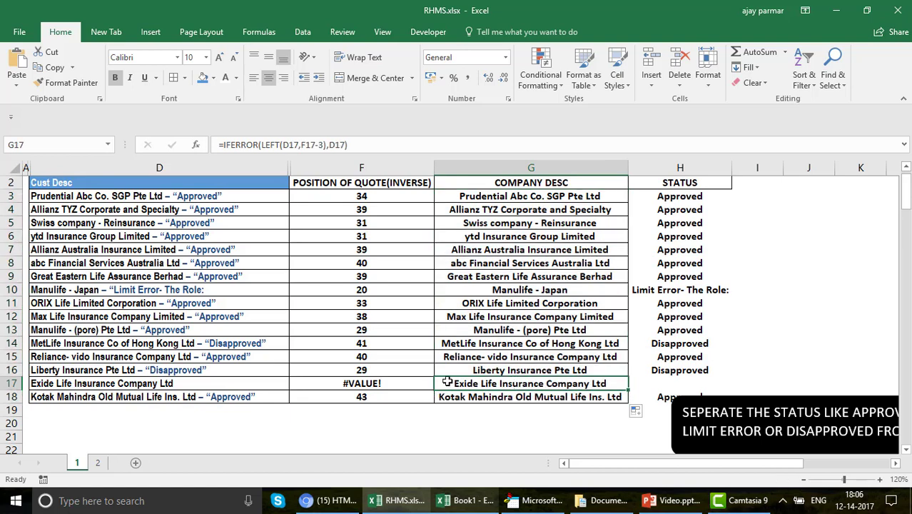
click(360, 384)
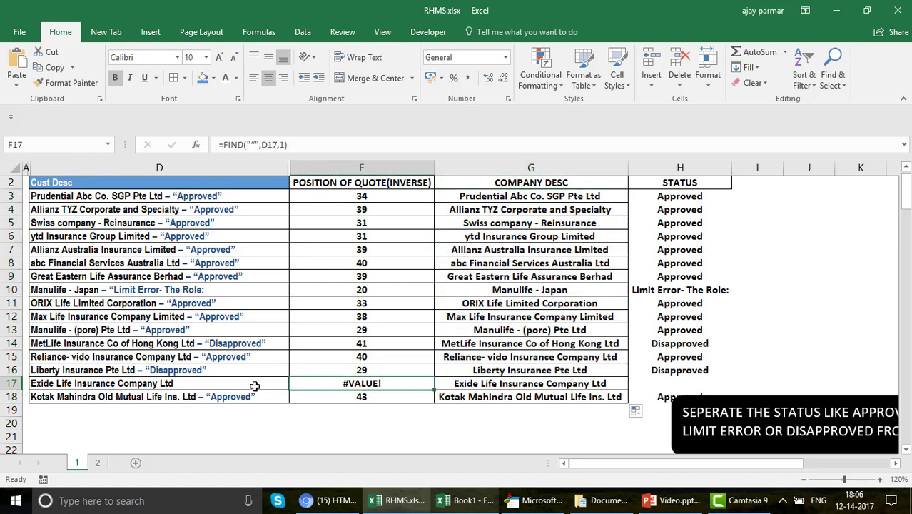
click(220, 384)
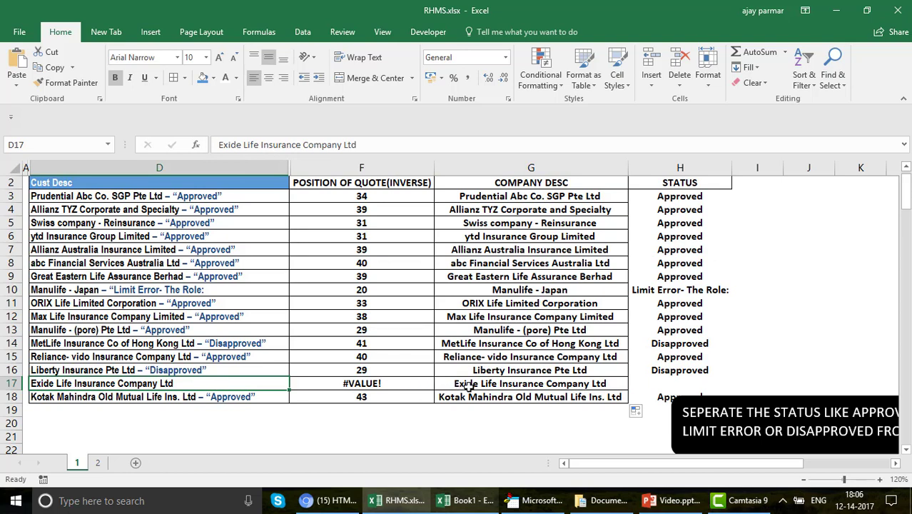
click(526, 383)
Inspect the row 17 results, including the blank status in H17.
click(364, 384)
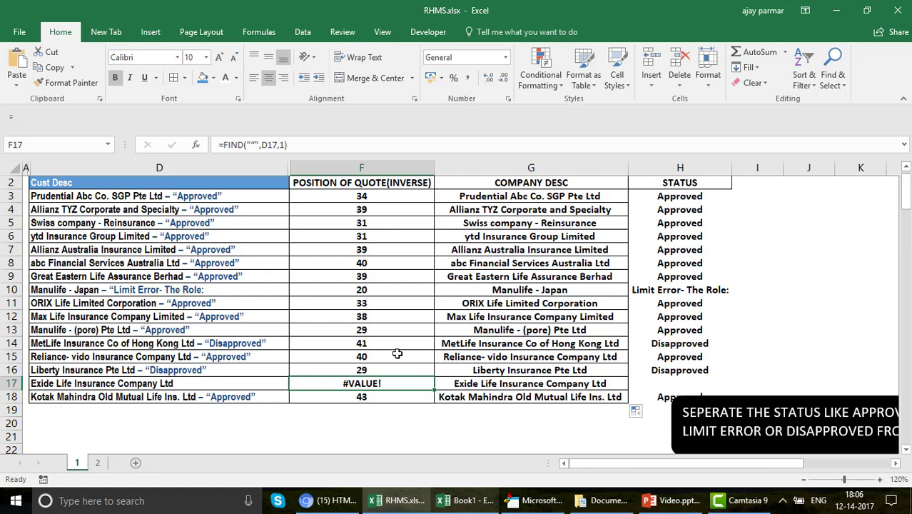
click(510, 374)
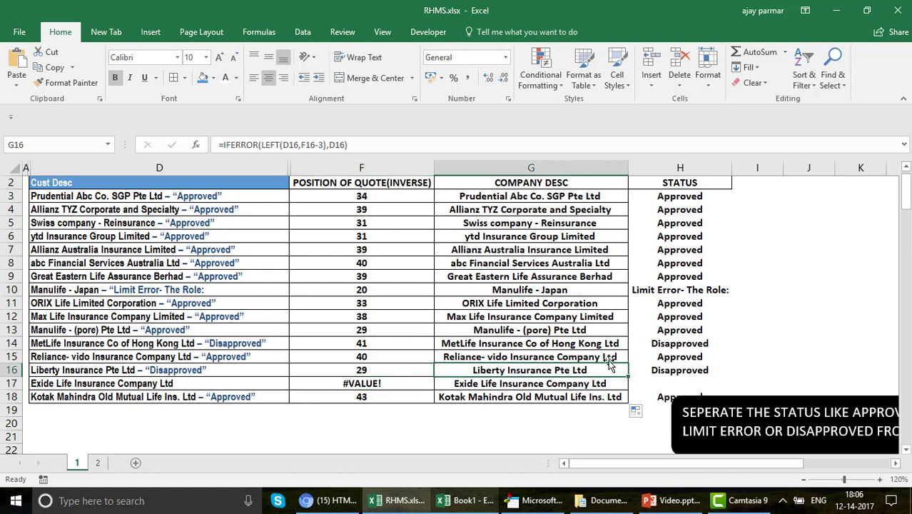
click(689, 384)
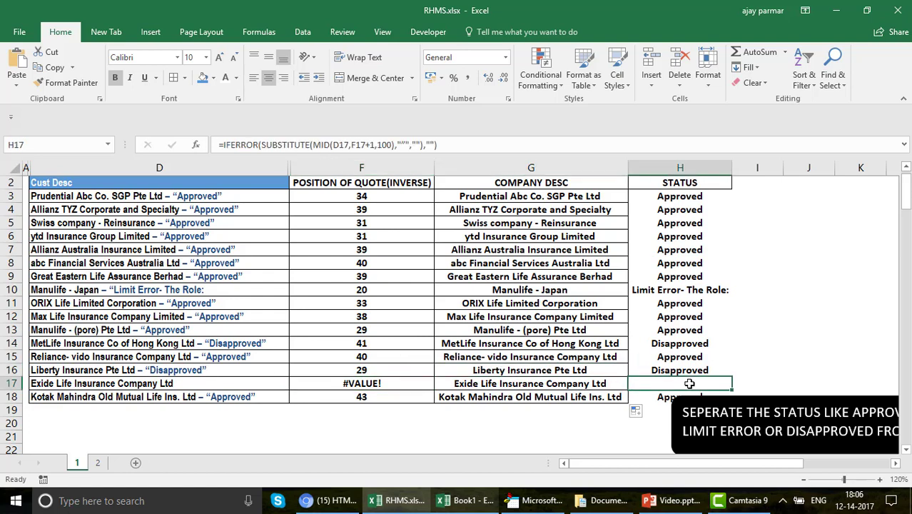
click(430, 145)
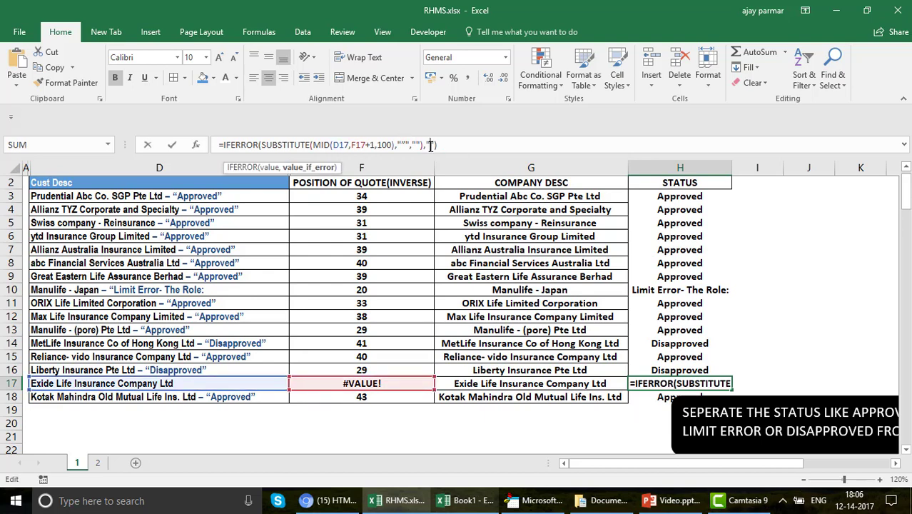
key(Escape)
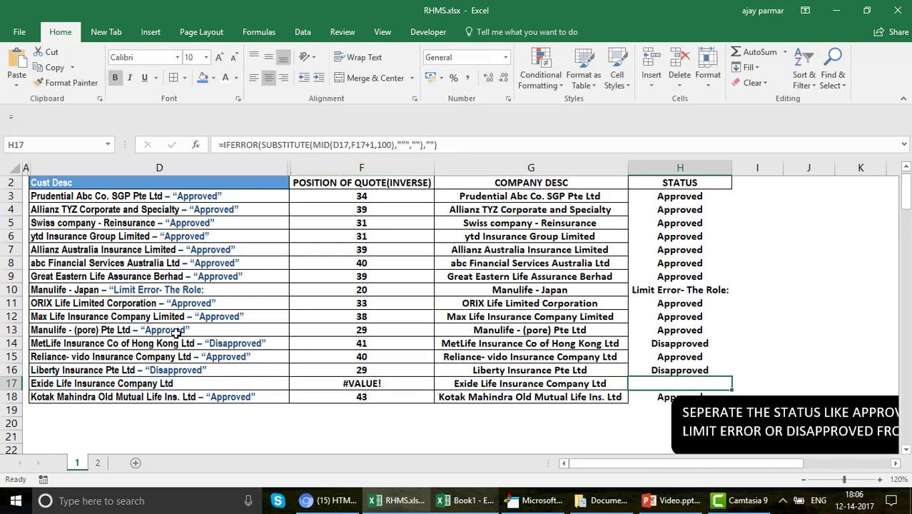
Set H3's fallback to "NOT REQUIRED", fill it to H18, and move the caption box right.
click(665, 197)
click(420, 144)
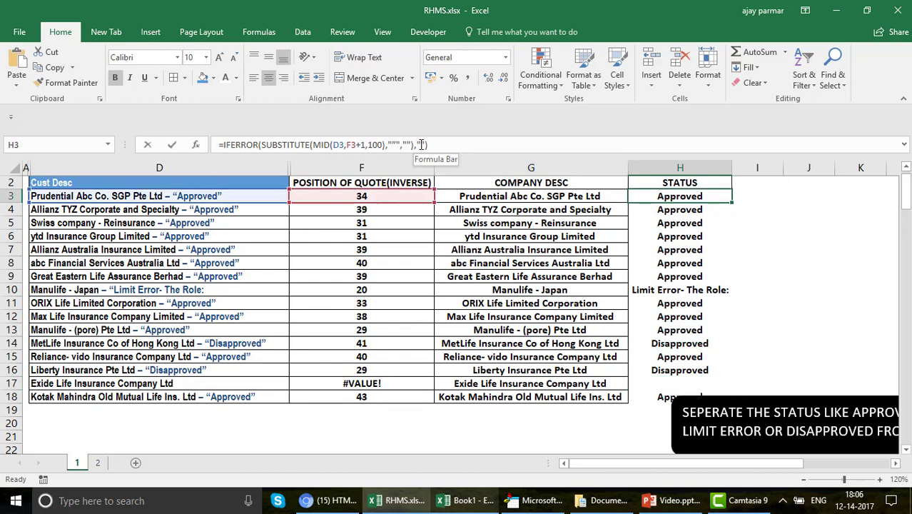
text(NOT RE)
text(QUIRED)
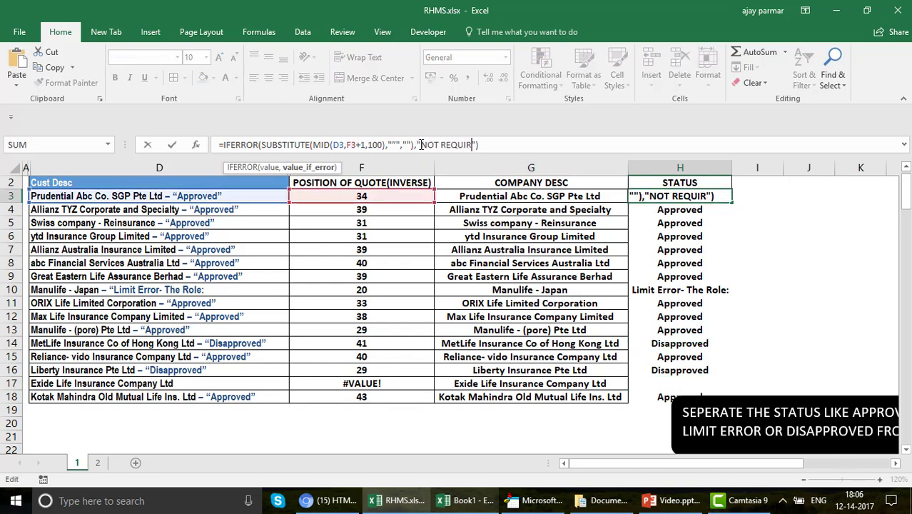
key(Return)
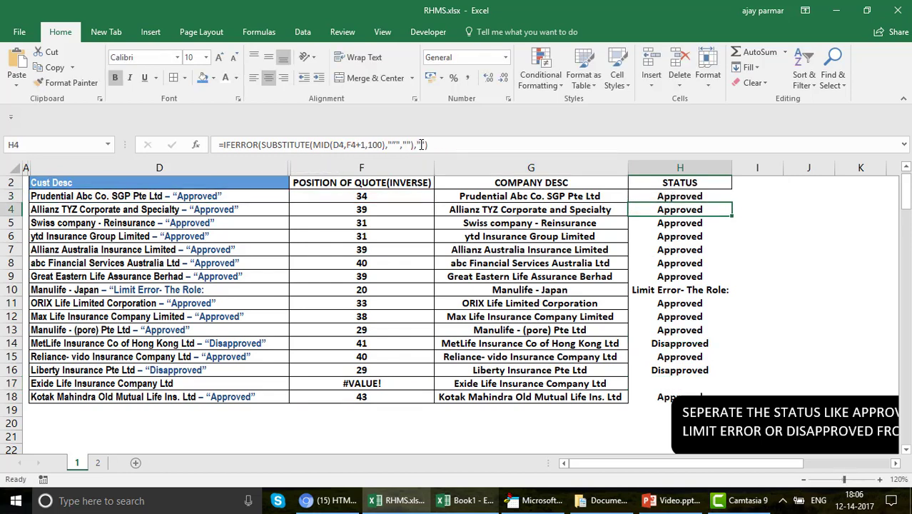
click(713, 197)
drag(732, 202, 733, 202)
double_click(732, 203)
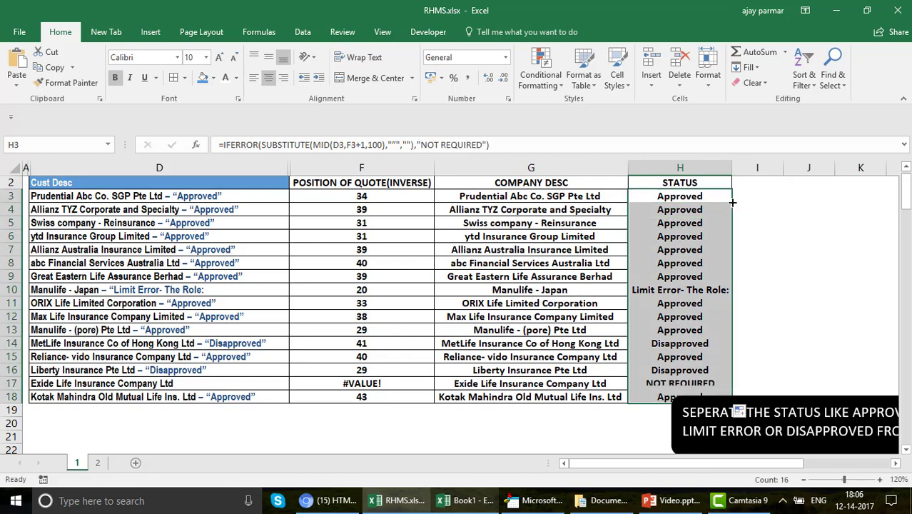
click(812, 440)
drag(812, 440, 883, 434)
Remove the leading = from F3 and G3 so their formulas display as text.
click(528, 187)
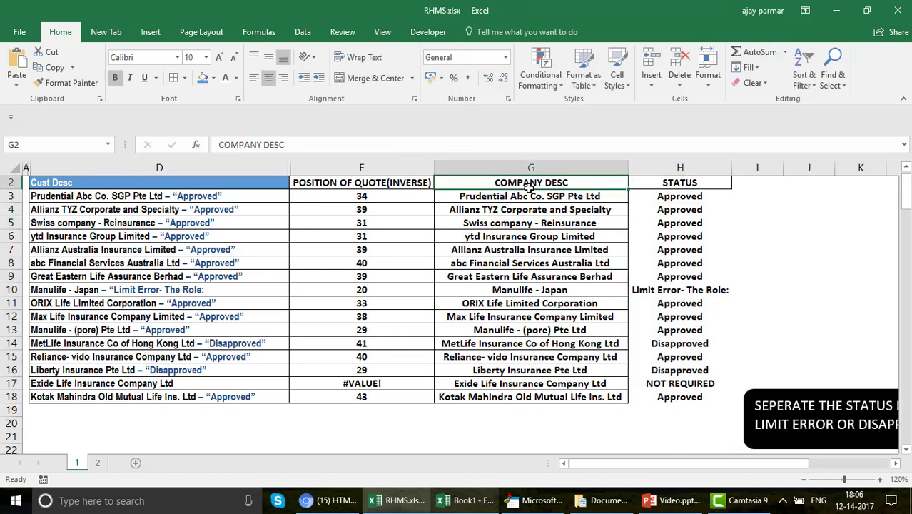
click(399, 197)
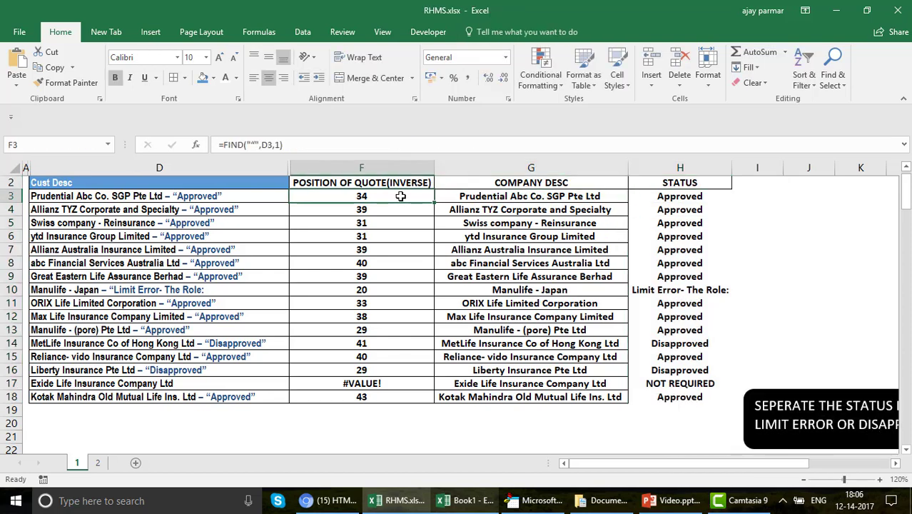
click(223, 145)
key(BackSpace)
key(Return)
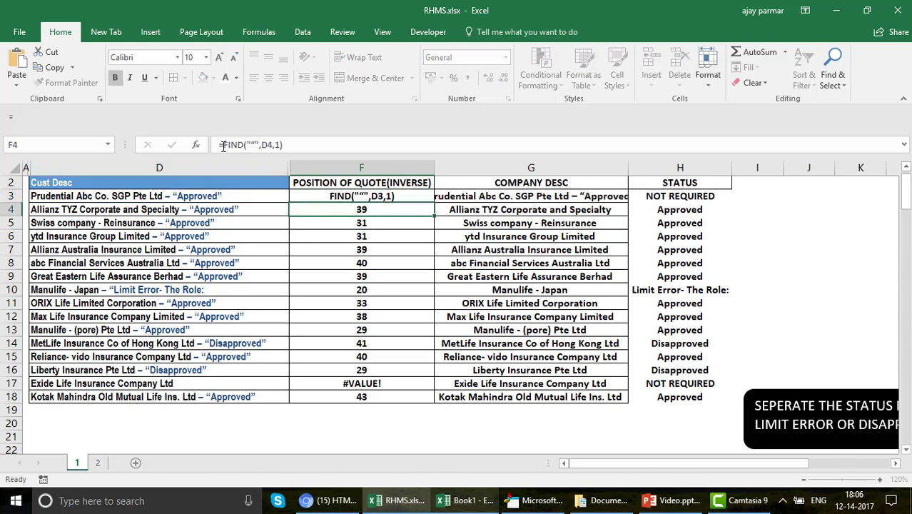
click(484, 195)
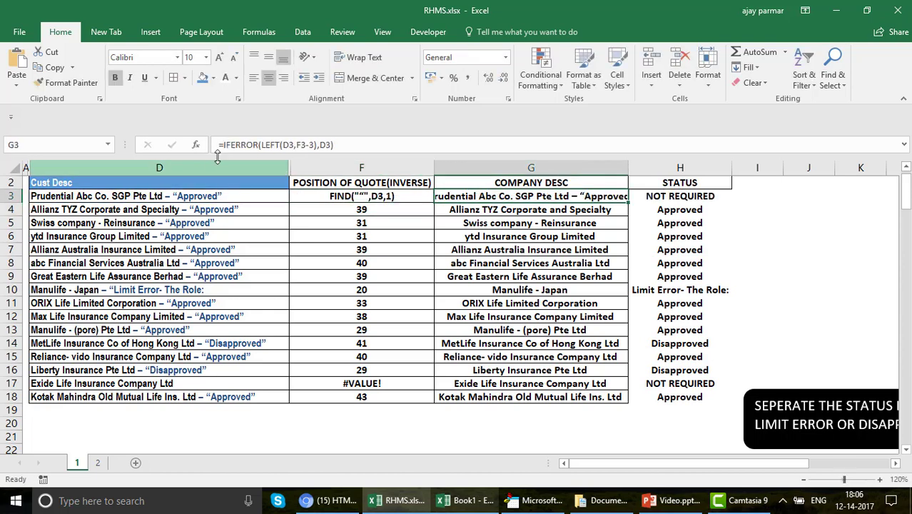
click(222, 145)
key(BackSpace)
key(Return)
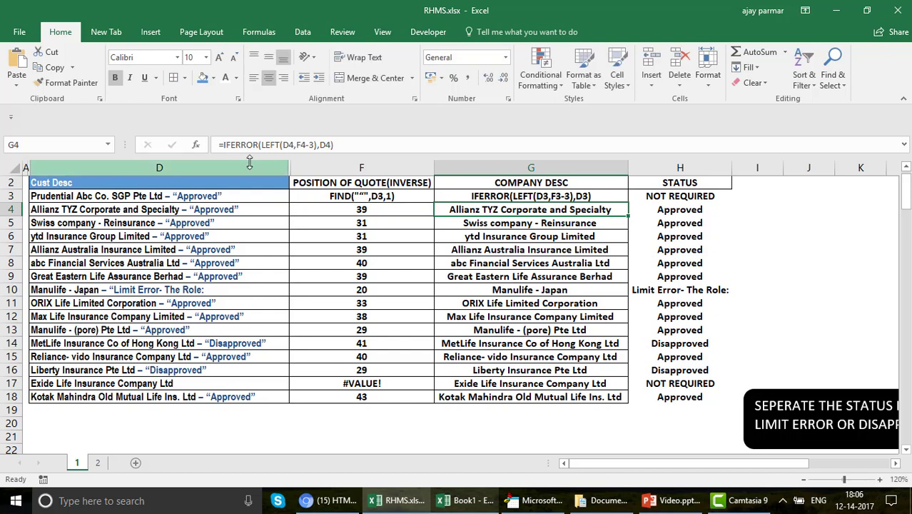
Show H3's status formula as text too, then autofit column H and narrow column D.
click(676, 205)
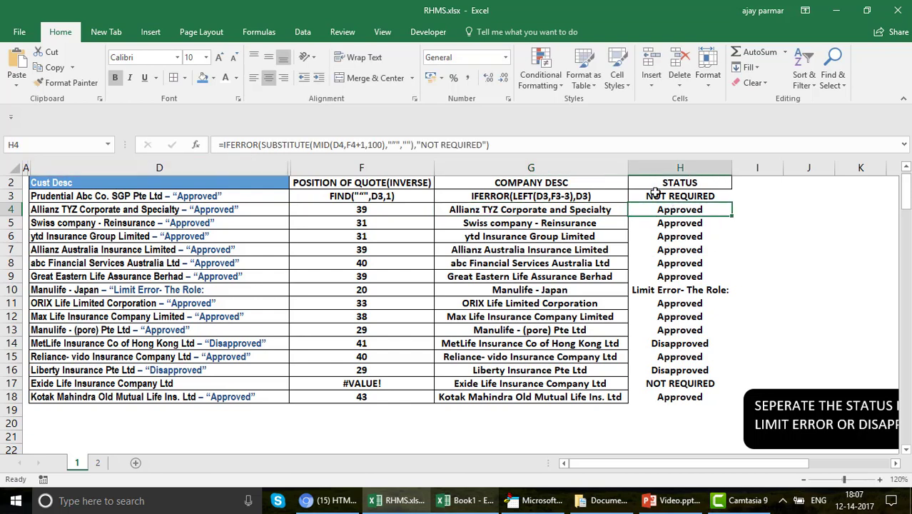
click(672, 194)
click(223, 145)
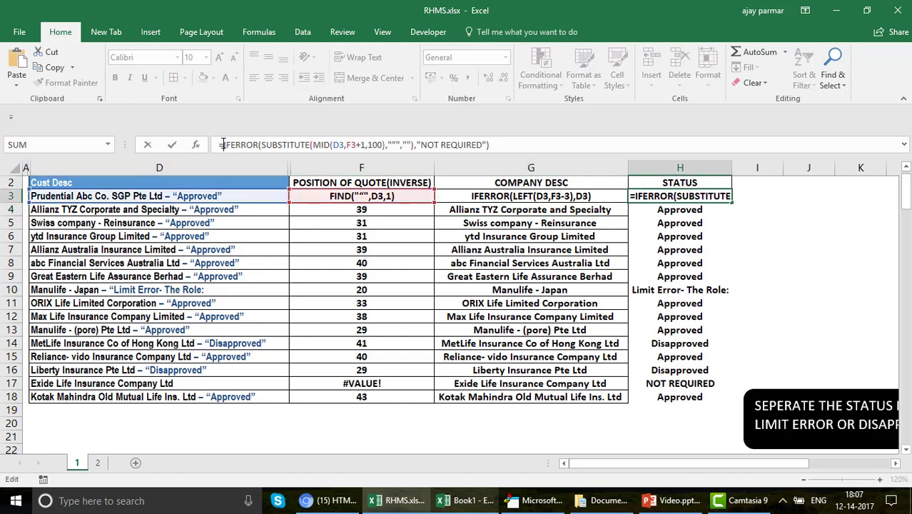
key(BackSpace)
key(Return)
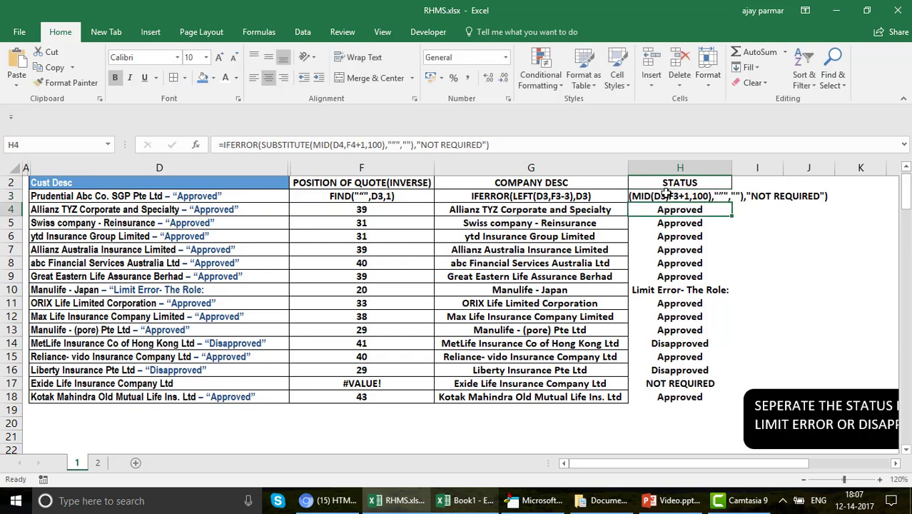
double_click(736, 168)
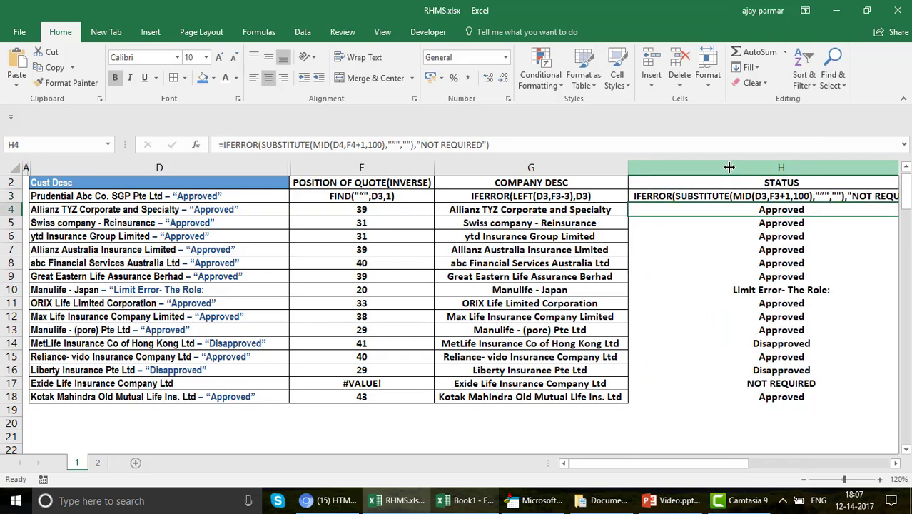
drag(289, 168, 246, 167)
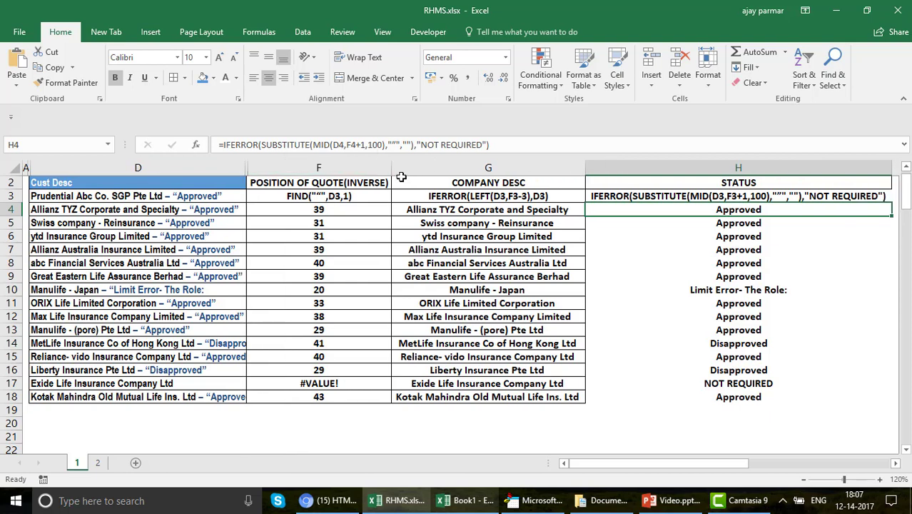
click(330, 186)
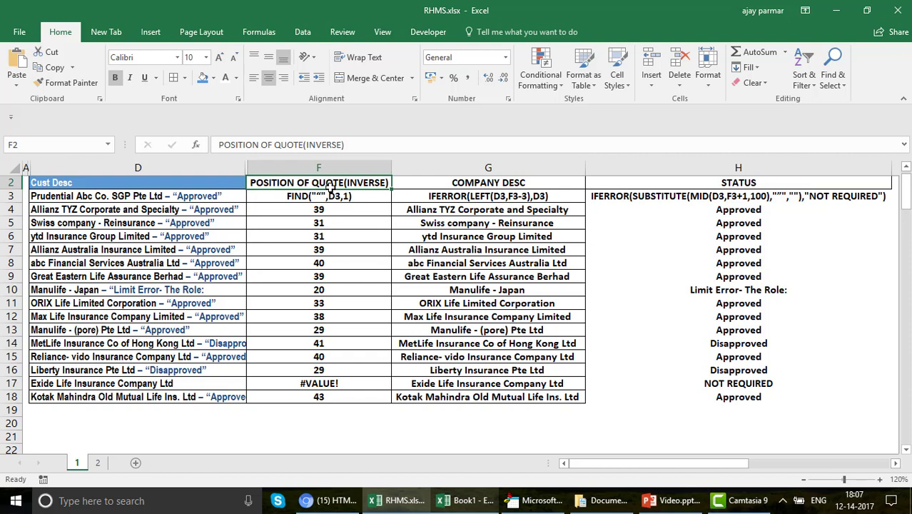